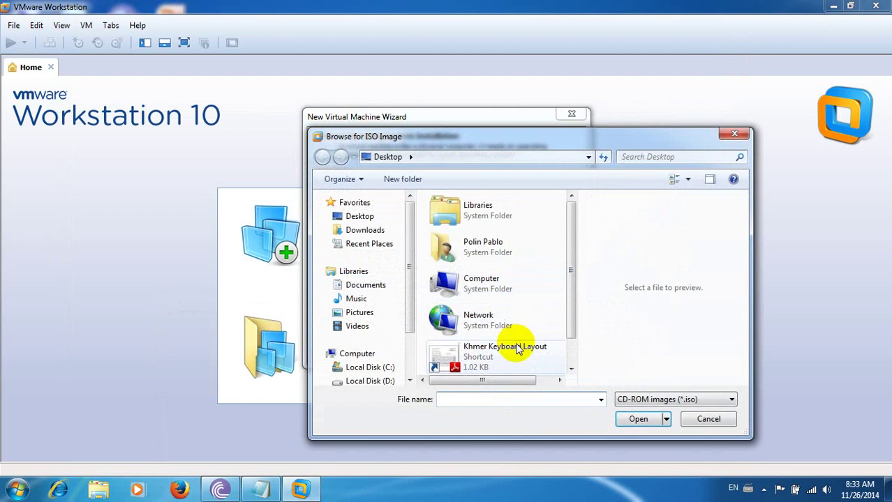
# Use WIN7_PRO_JULY_x86 from the Windows 7 Professional SP1 folder in D:\Install Program\Windows All as the installer disc image
pyautogui.doubleClick(445, 284)
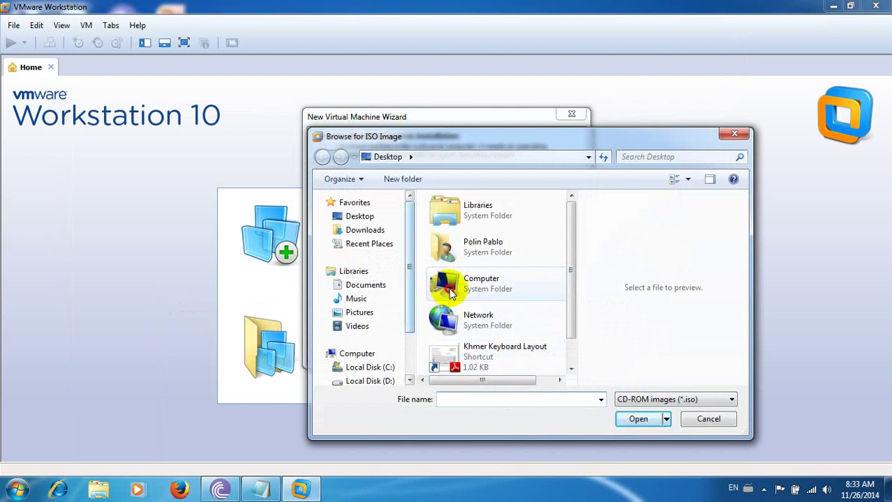
pyautogui.click(503, 268)
pyautogui.doubleClick(502, 269)
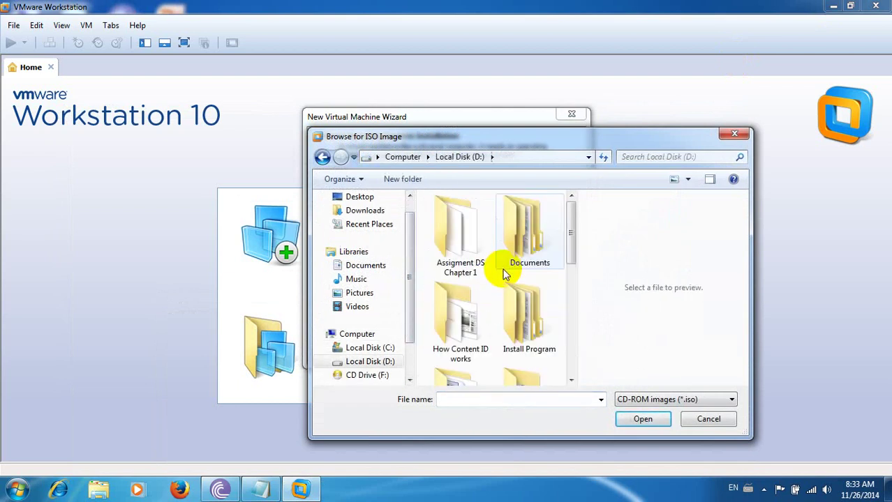
pyautogui.doubleClick(528, 343)
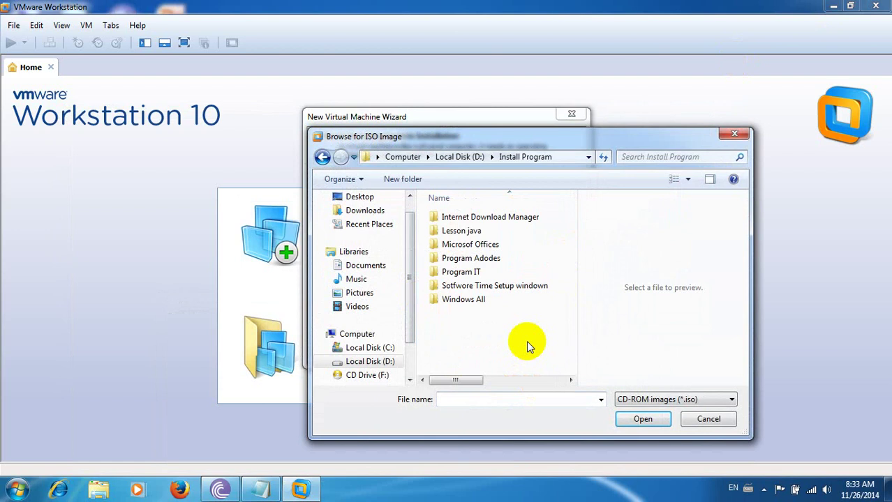
pyautogui.doubleClick(491, 302)
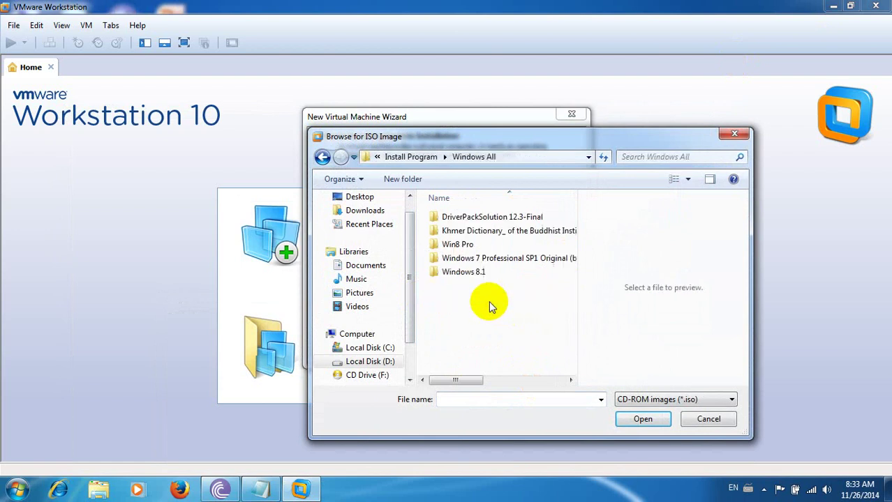
pyautogui.click(486, 258)
pyautogui.doubleClick(548, 260)
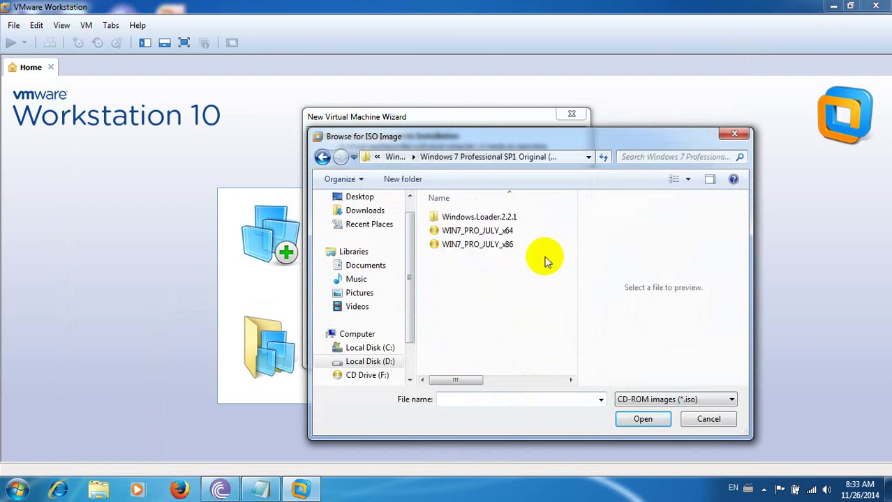
pyautogui.click(509, 245)
pyautogui.doubleClick(509, 244)
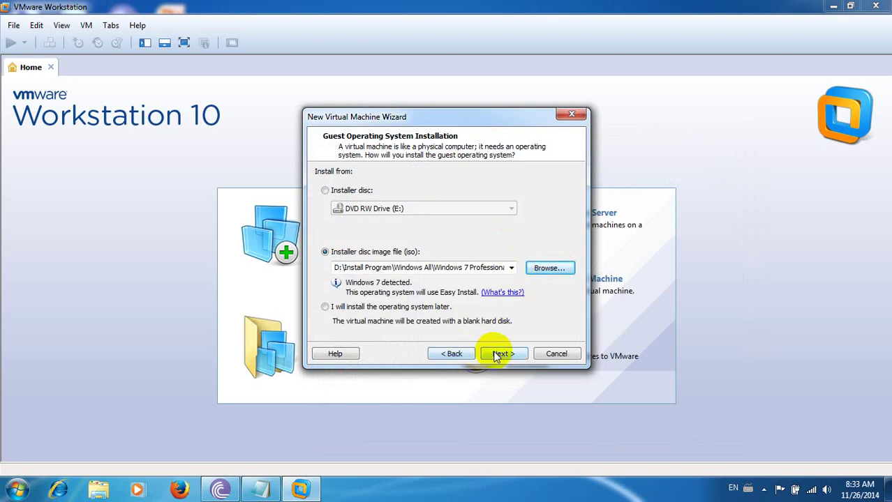
pyautogui.click(497, 355)
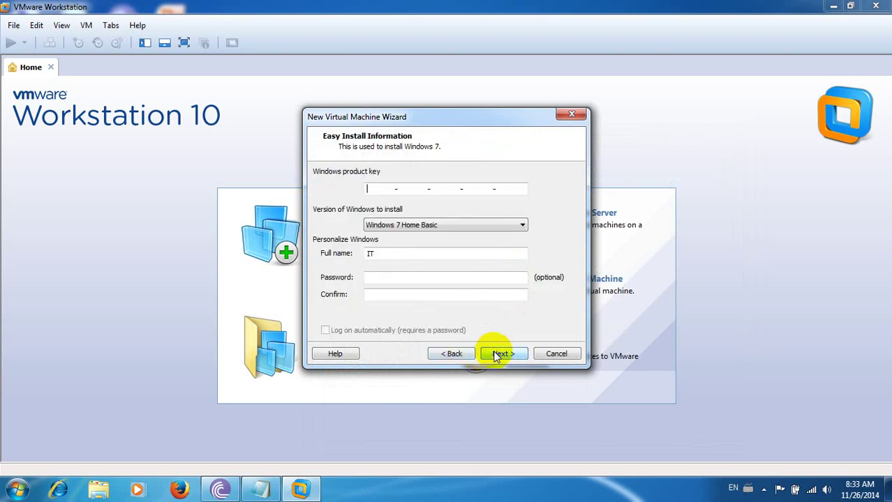
# Set the version to install to Windows 7 Professional and continue without a product key, suppressing that reminder in future
pyautogui.click(510, 225)
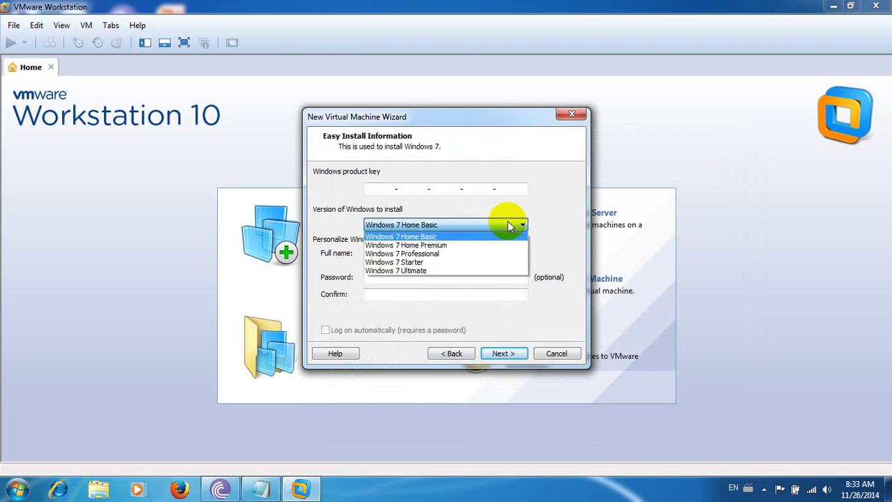
pyautogui.click(491, 254)
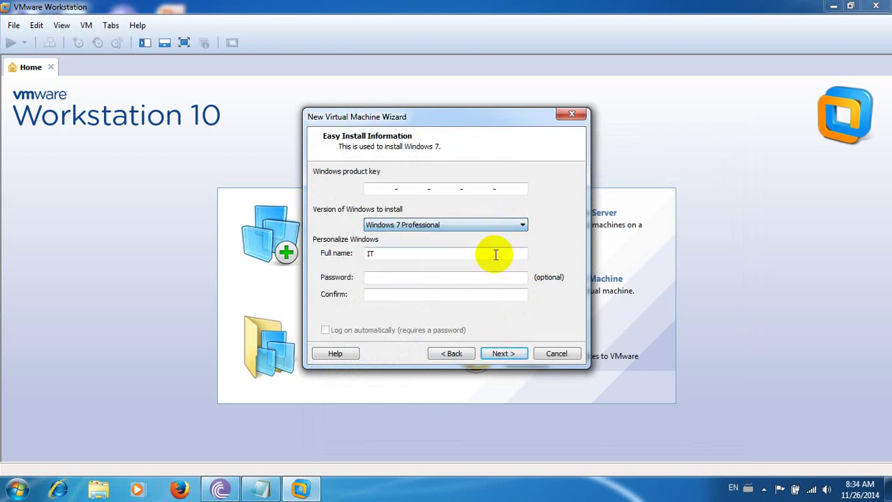
pyautogui.click(500, 354)
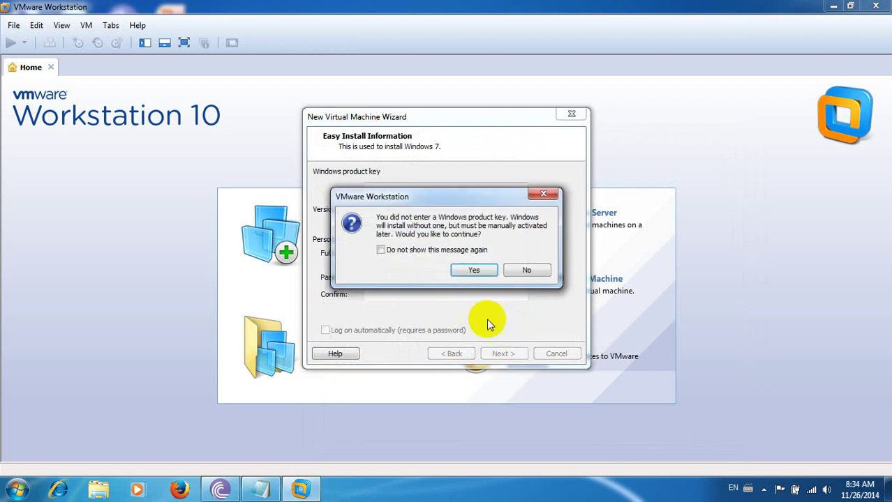
pyautogui.click(455, 251)
pyautogui.click(473, 270)
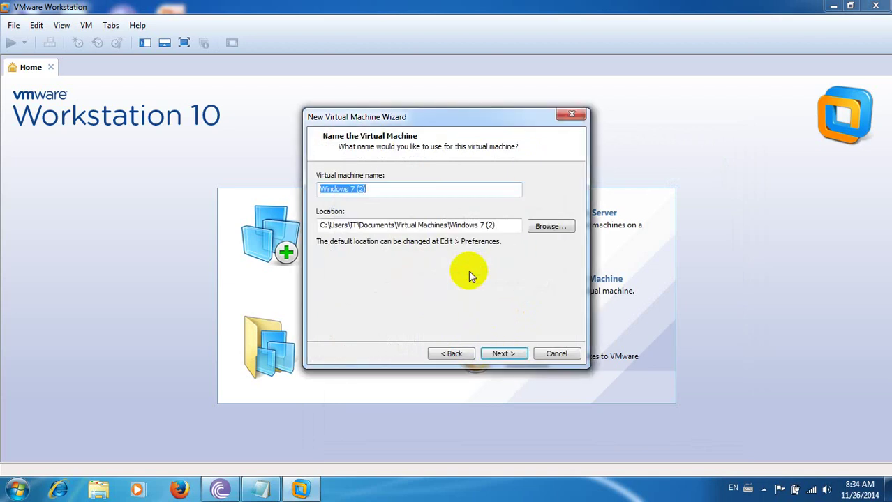
# Accept the default virtual machine name and location, and set the maximum disk size to 40 GB, split into multiple files
pyautogui.click(500, 226)
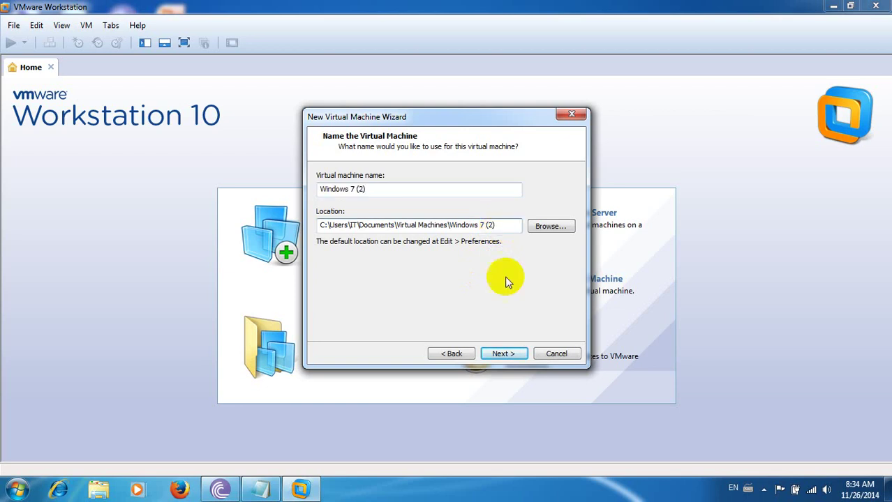
pyautogui.click(507, 354)
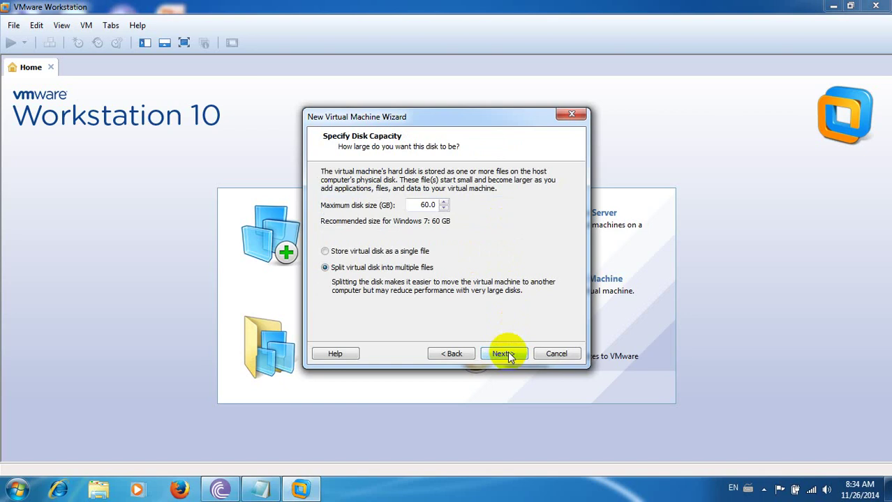
pyautogui.moveTo(428, 205); pyautogui.dragTo(413, 205)
pyautogui.write('40')
pyautogui.click(500, 353)
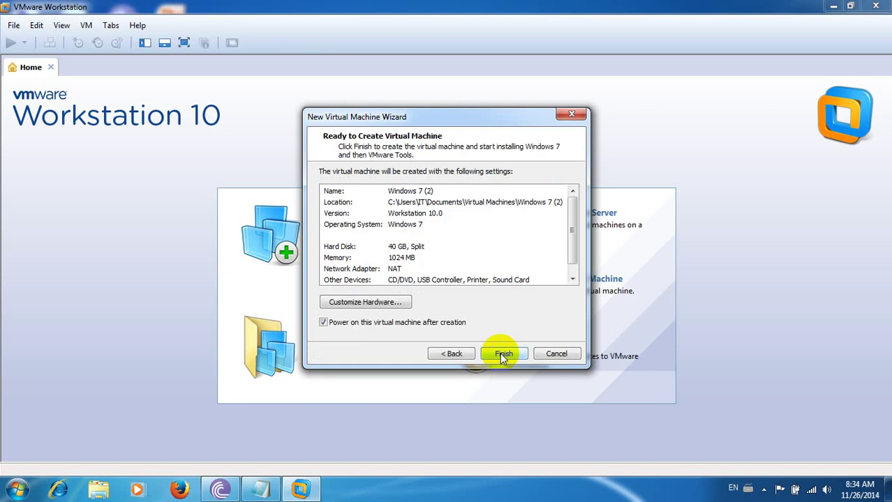
# Customize the virtual machine's hardware by adding a second CD/DVD drive that uses an ISO image
pyautogui.click(357, 302)
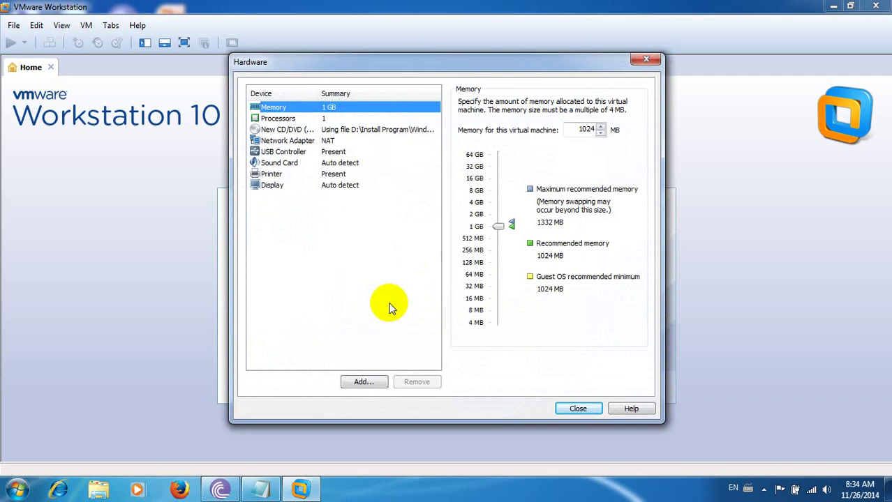
pyautogui.click(372, 385)
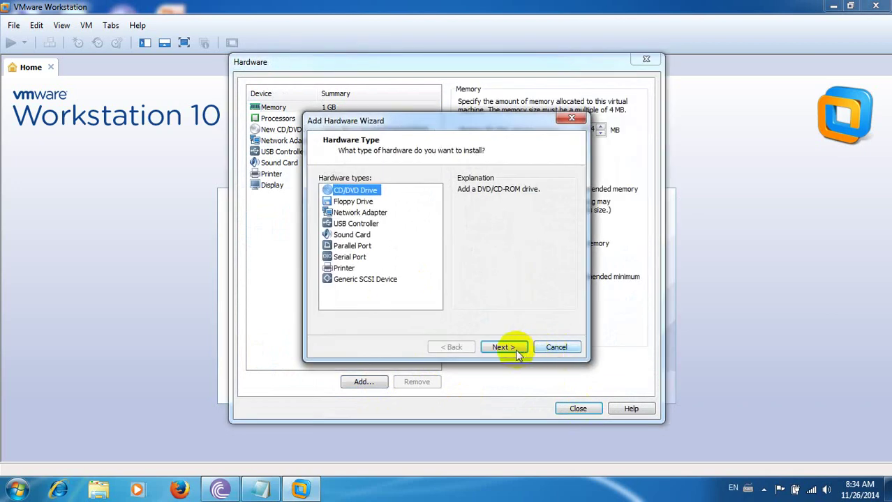
pyautogui.click(503, 347)
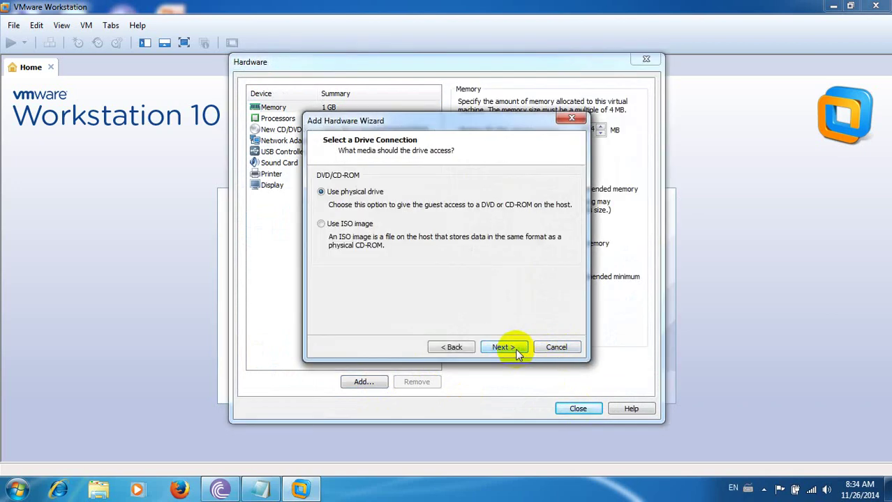
pyautogui.click(349, 224)
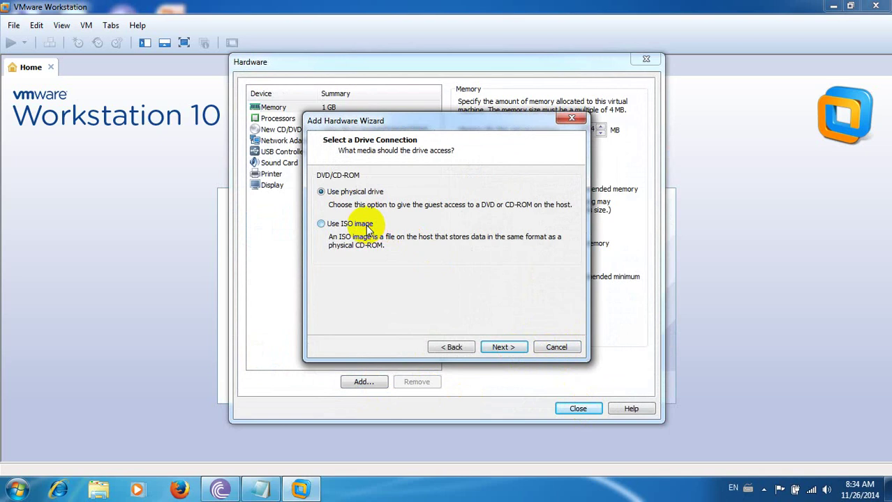
pyautogui.click(505, 348)
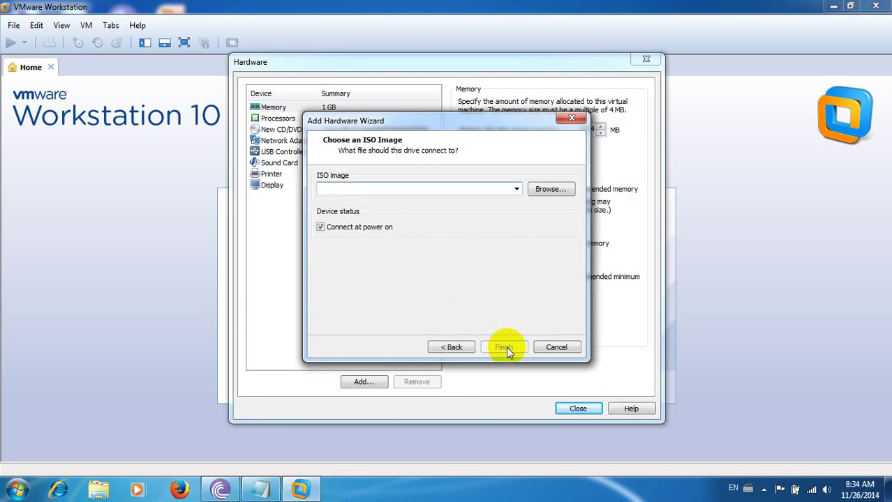
# Connect the new CD/DVD drive to the WIN7_PRO_JULY_x86 image and finish the hardware customization
pyautogui.click(517, 190)
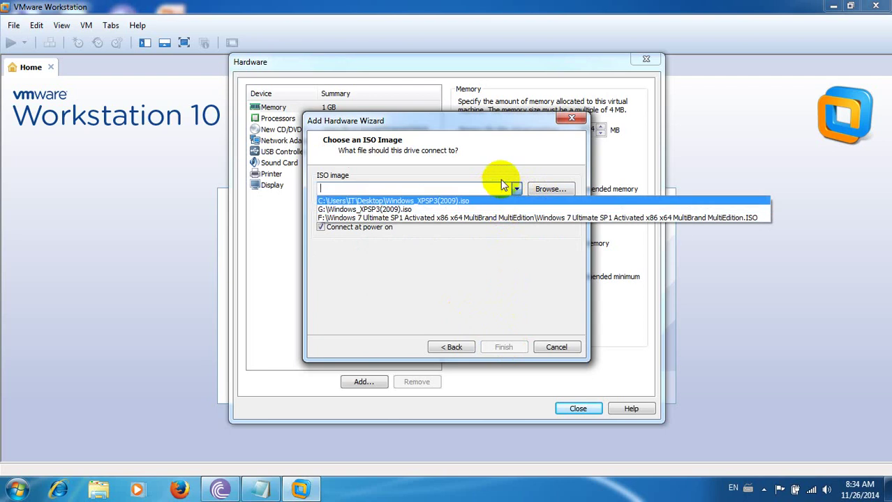
pyautogui.click(537, 195)
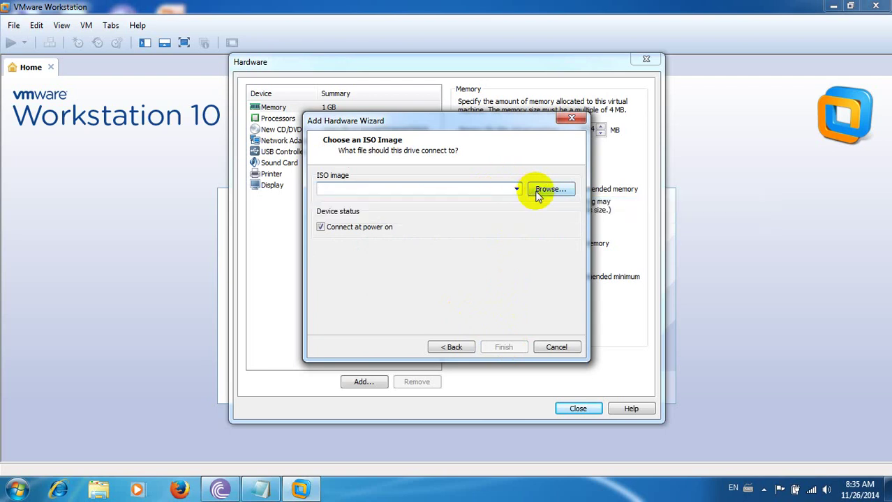
pyautogui.click(538, 193)
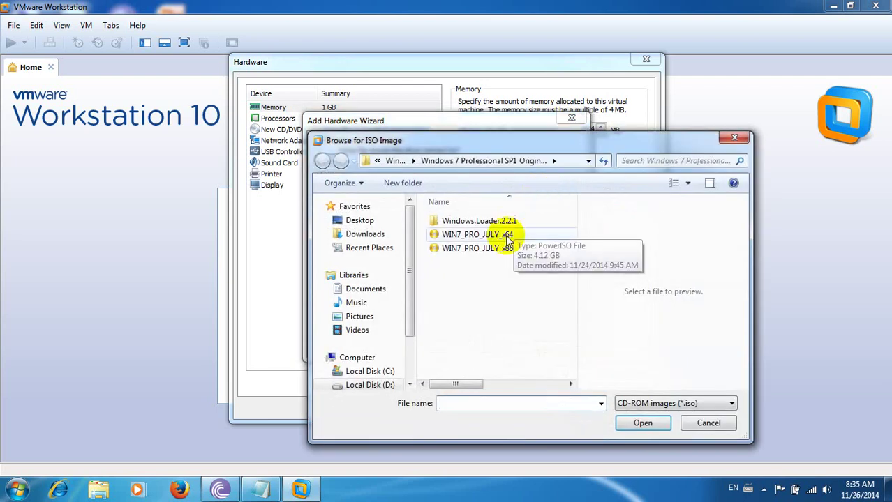
pyautogui.click(505, 235)
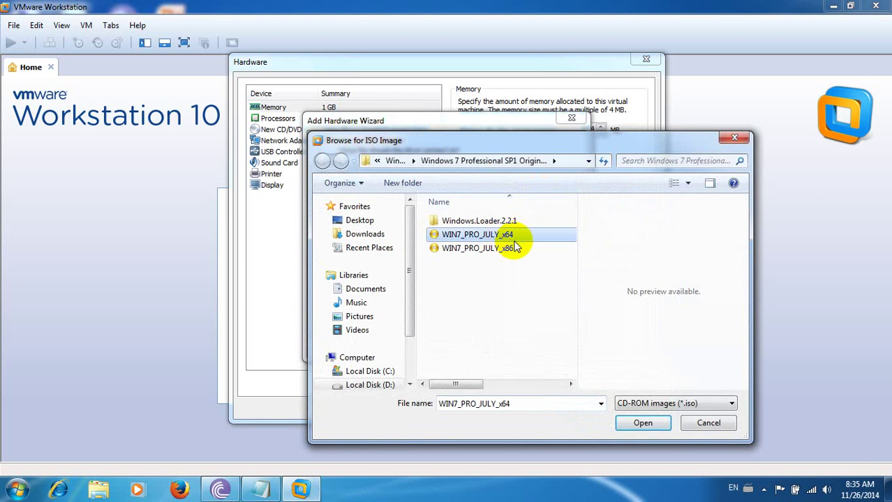
pyautogui.click(512, 248)
pyautogui.click(629, 423)
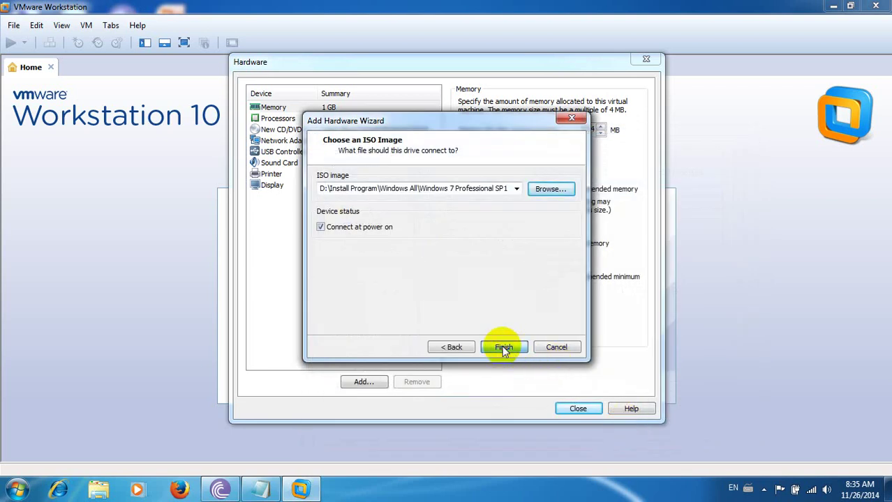
pyautogui.click(504, 347)
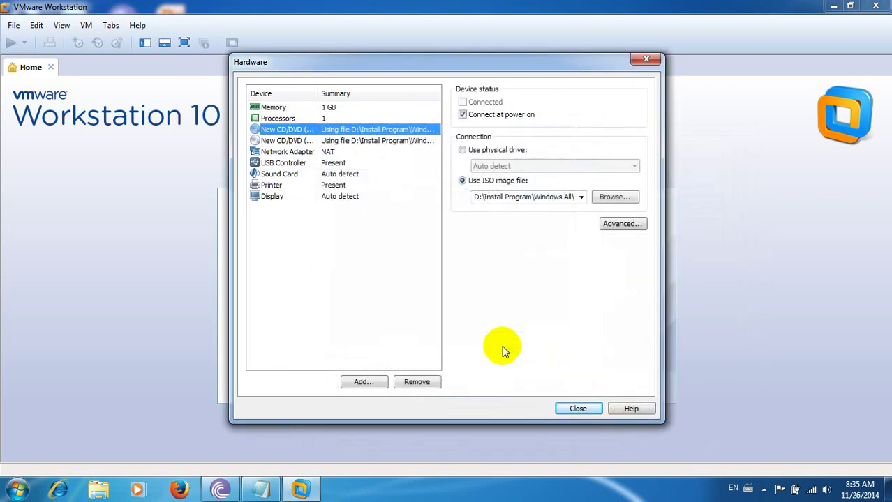
pyautogui.click(578, 409)
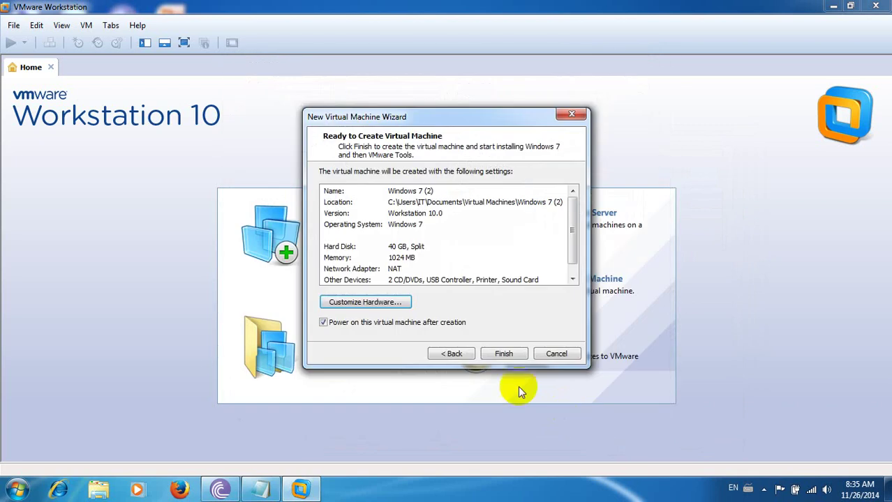
# Create the virtual machine and let Windows 7 install, dismissing the ShopperPro.exe crash dialog, the Easy Install notice and the CD-ROM device error
pyautogui.click(504, 354)
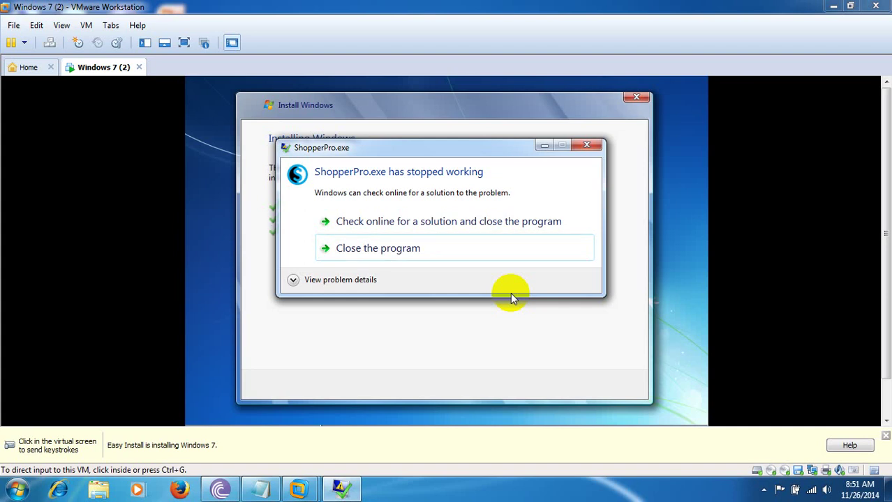
pyautogui.click(587, 145)
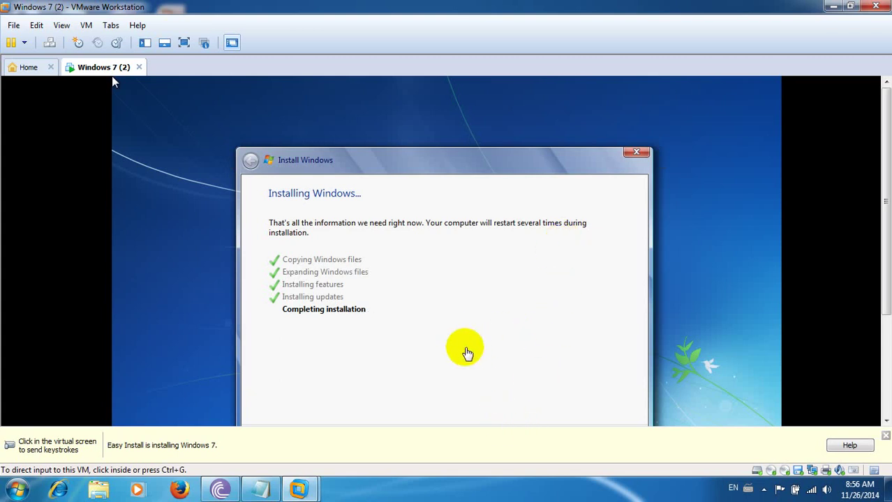
pyautogui.click(885, 438)
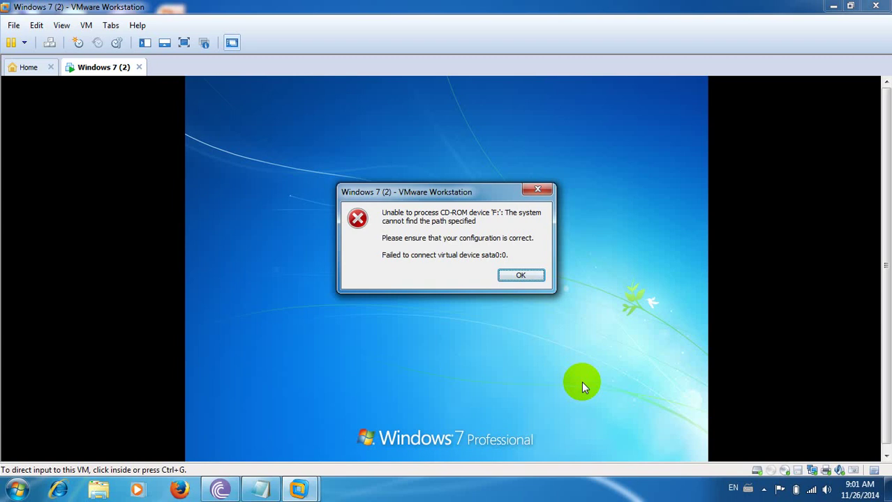
pyautogui.click(517, 276)
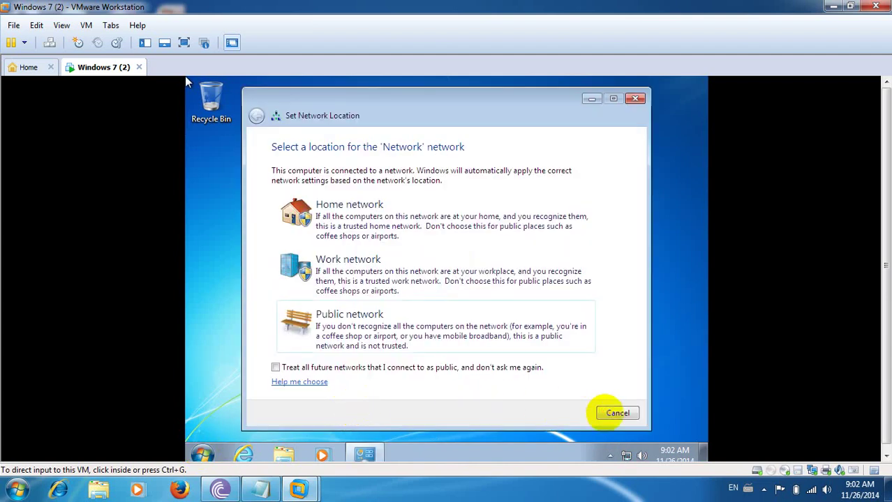
# Cancel the network location selection in the Windows 7 guest and cancel the Windows Installer setup
pyautogui.click(607, 418)
pyautogui.click(611, 417)
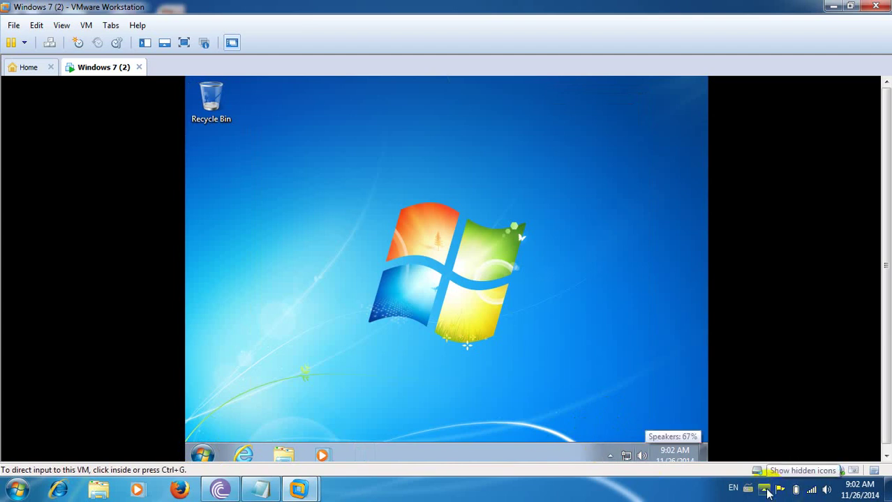
pyautogui.click(645, 345)
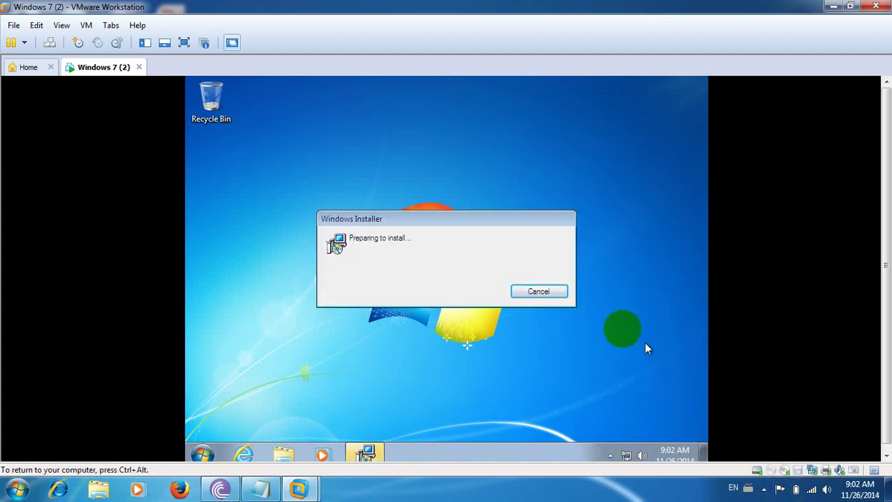
pyautogui.click(544, 293)
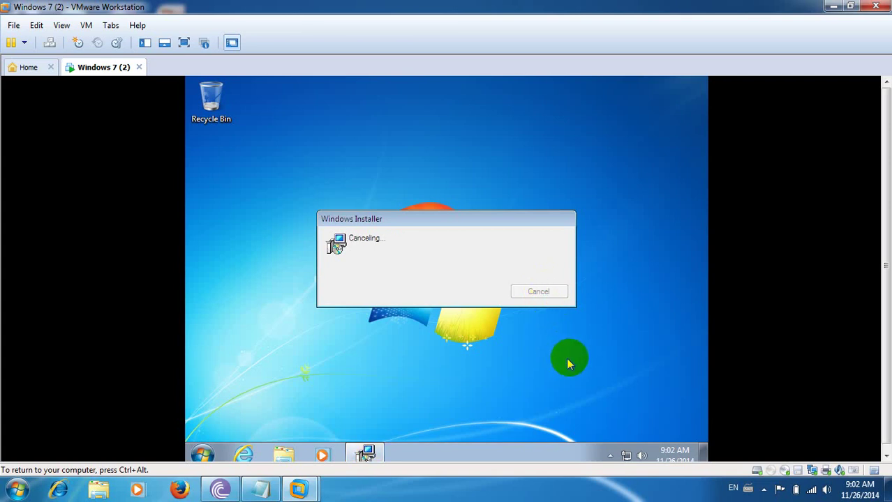
pyautogui.click(558, 299)
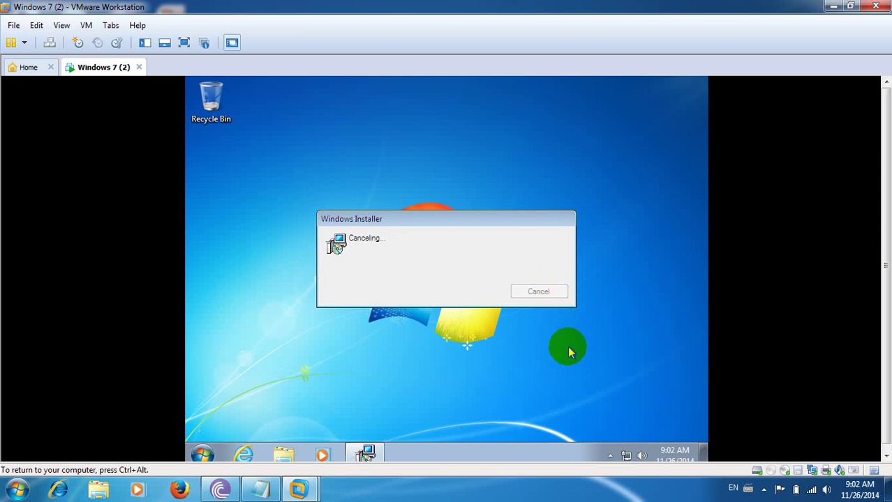
pyautogui.click(538, 292)
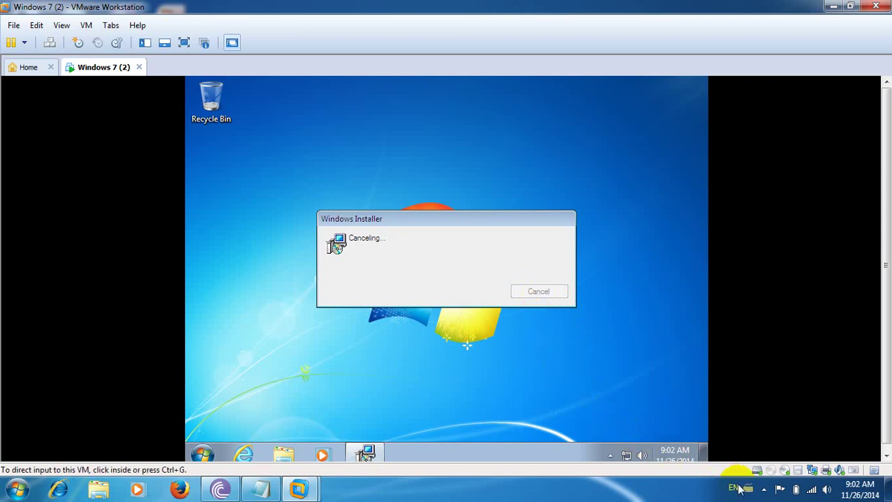
pyautogui.click(572, 352)
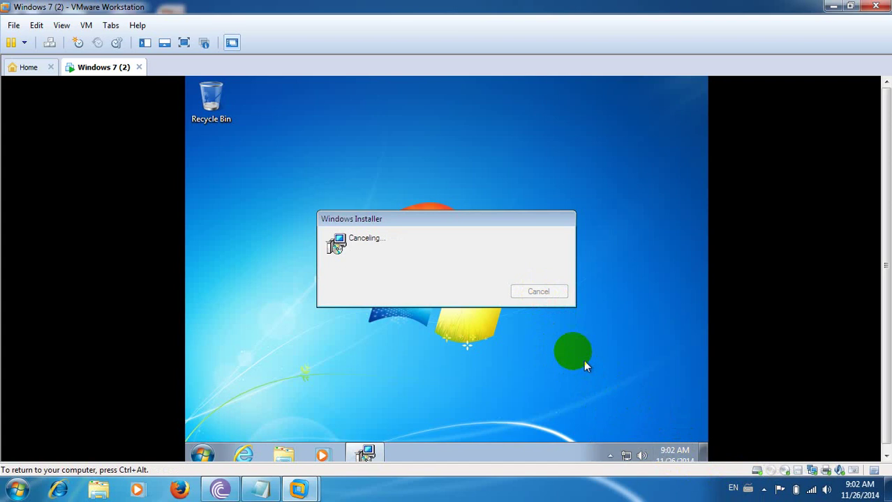
pyautogui.hotkey('ctrl', 'alt')
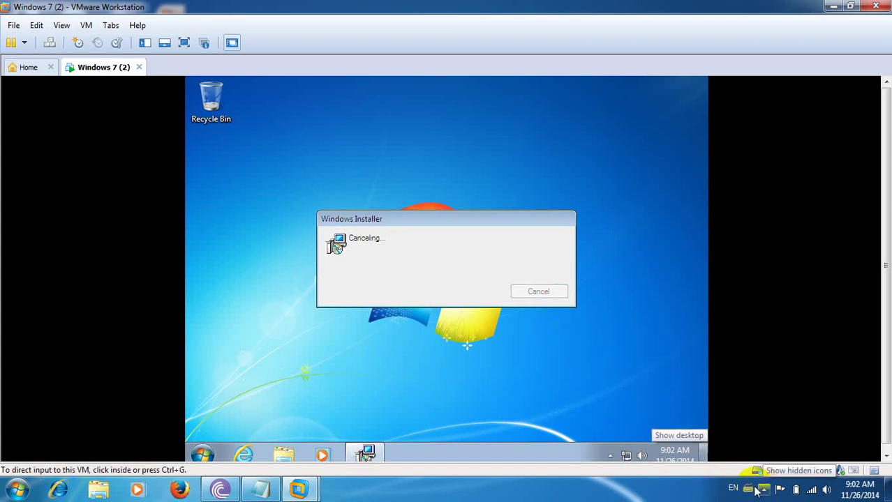
pyautogui.click(567, 343)
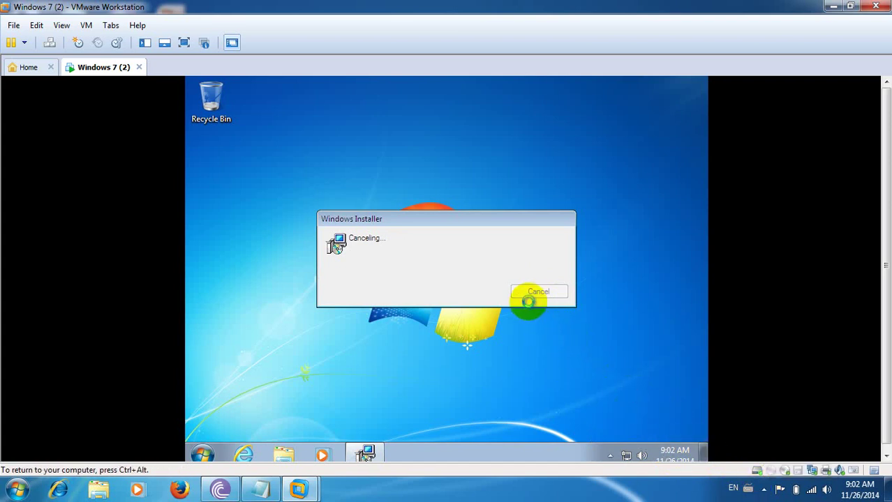
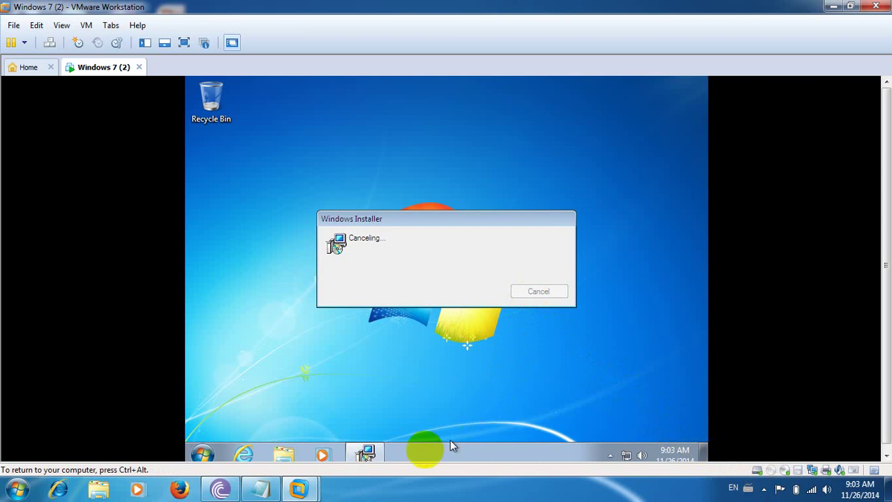
# Try to close the Windows Installer window in the Windows 7 guest while its setup is canceling
pyautogui.click(365, 454)
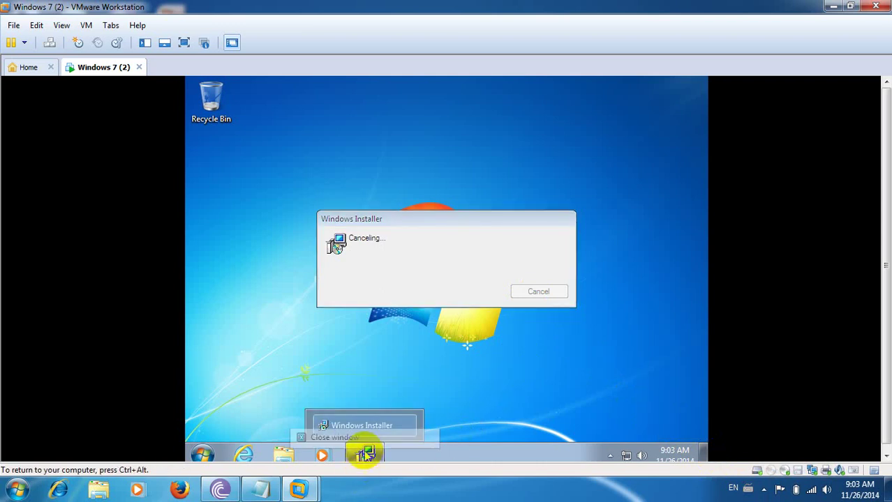
pyautogui.rightClick(365, 454)
pyautogui.click(368, 426)
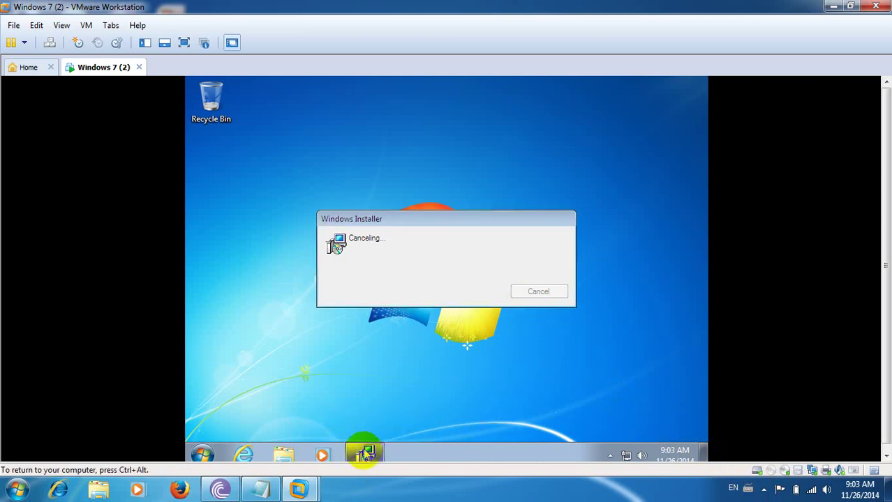
pyautogui.rightClick(365, 454)
pyautogui.click(367, 433)
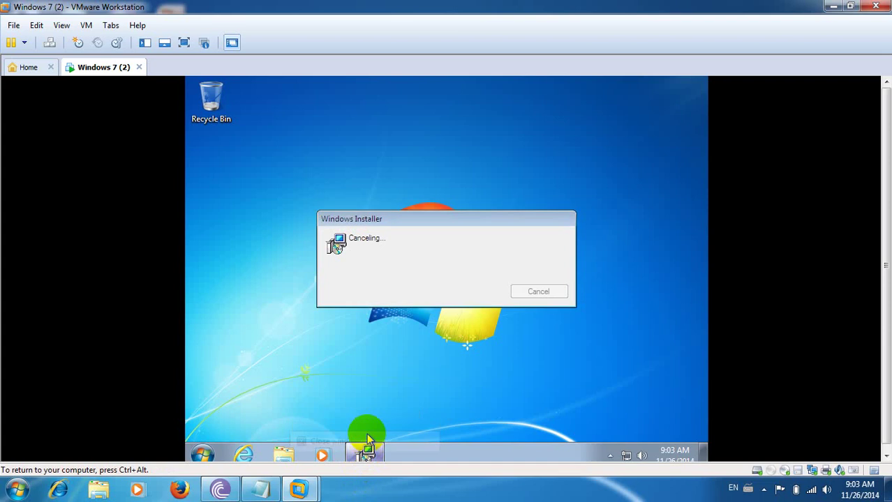
pyautogui.click(766, 493)
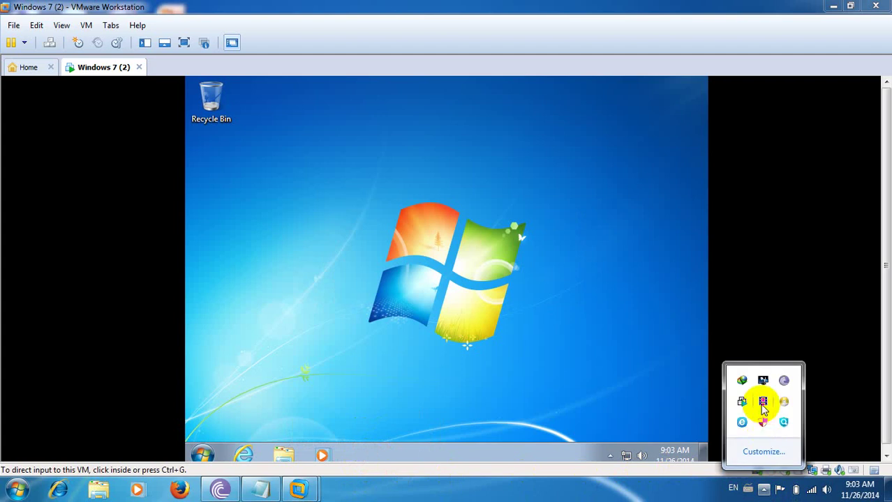
pyautogui.click(763, 404)
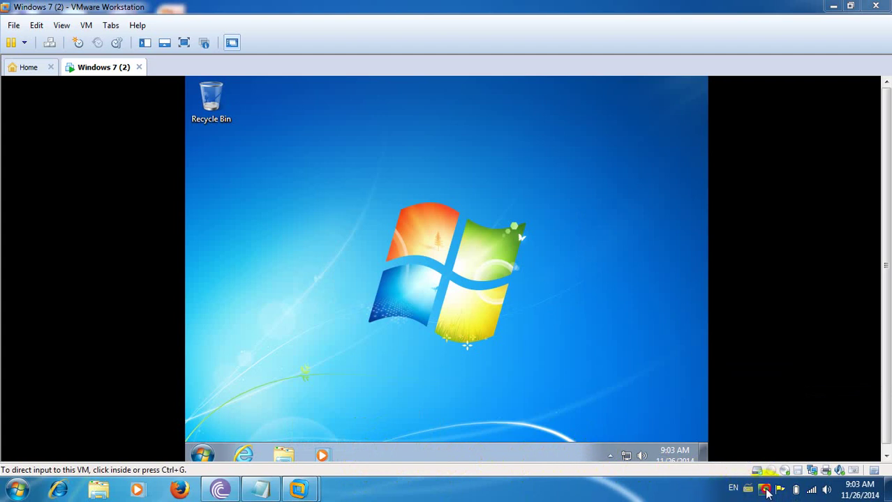
pyautogui.click(764, 491)
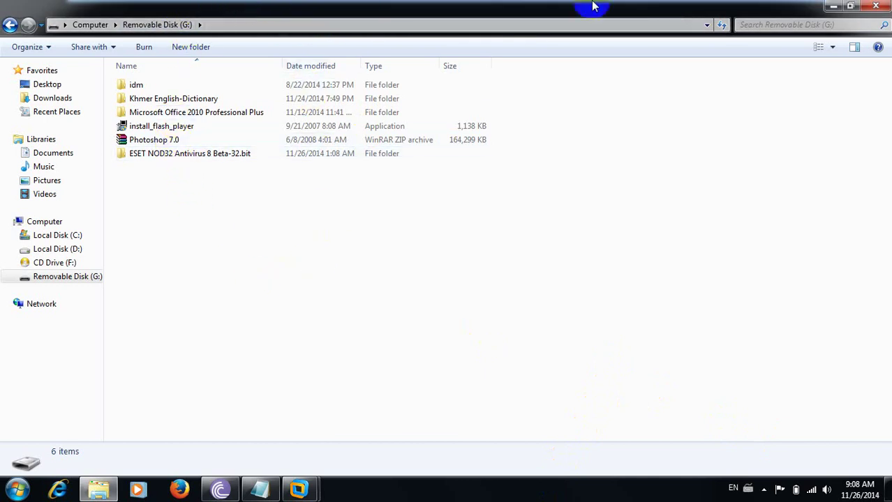
# Minimize the host's Removable Disk (G:) window and display the Computer drives in the guest's Windows Explorer
pyautogui.click(832, 5)
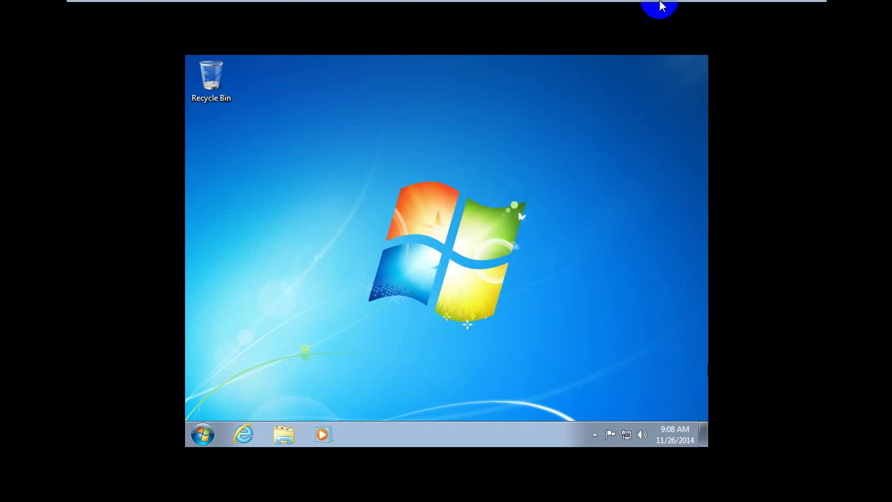
pyautogui.click(291, 241)
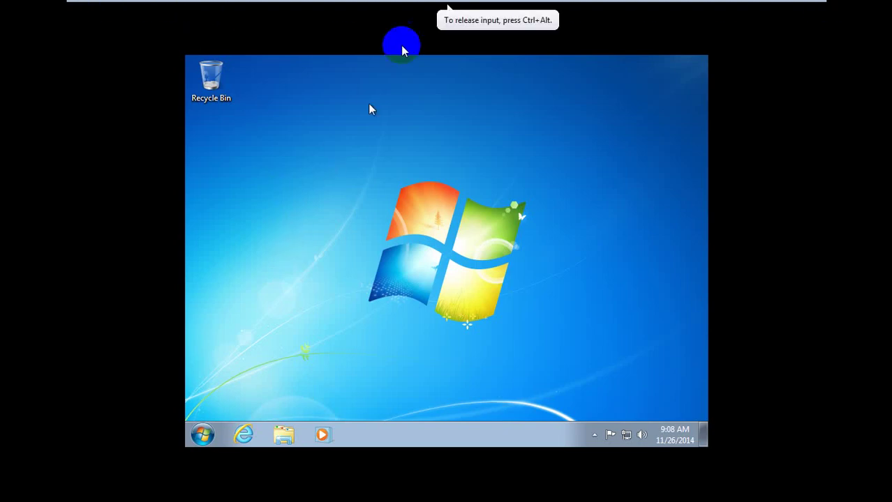
pyautogui.moveTo(462, 6)
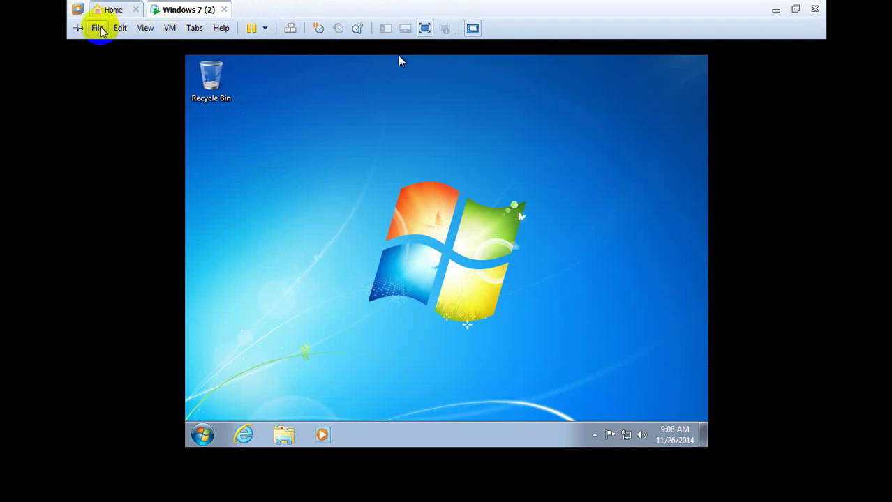
pyautogui.click(286, 442)
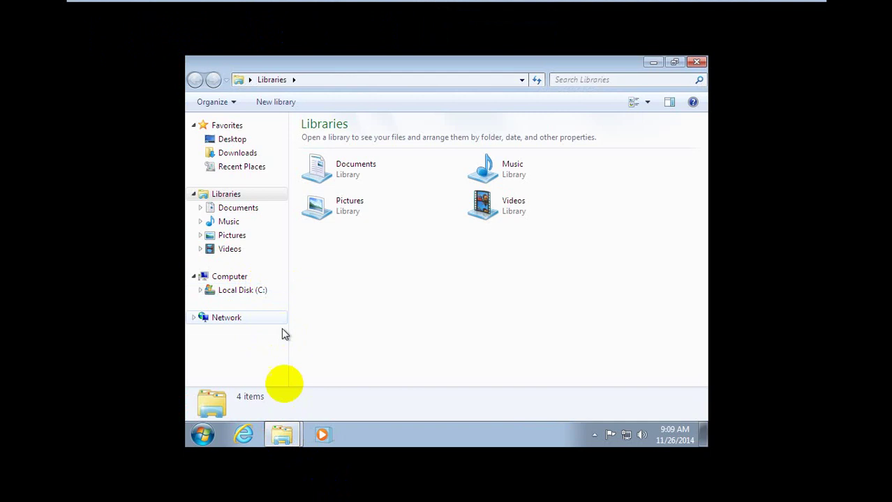
pyautogui.click(243, 292)
pyautogui.doubleClick(242, 294)
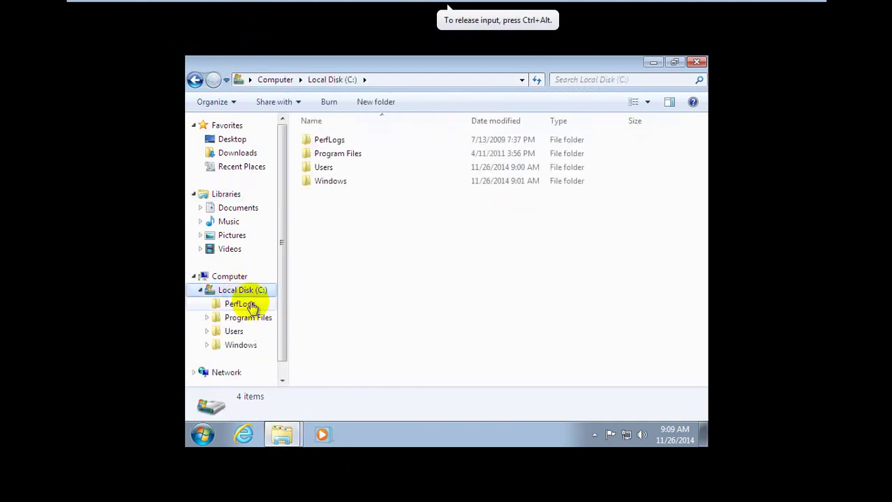
pyautogui.scroll(-1, 283, 307)
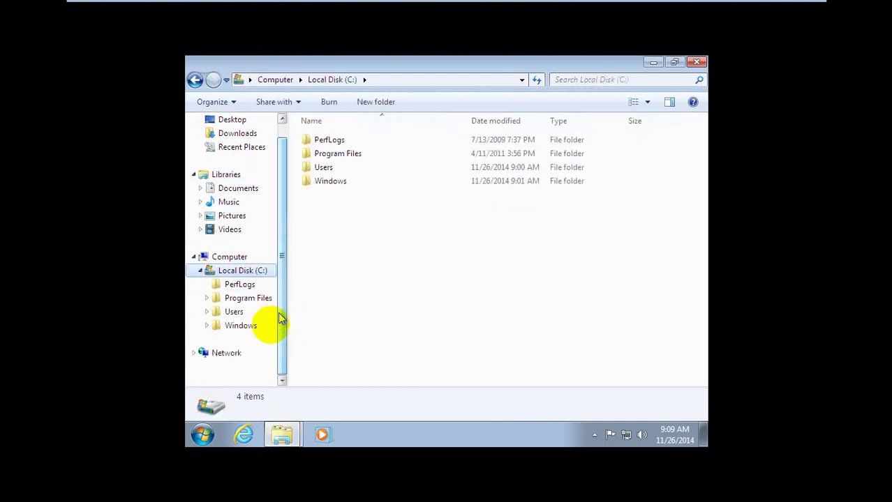
pyautogui.click(239, 256)
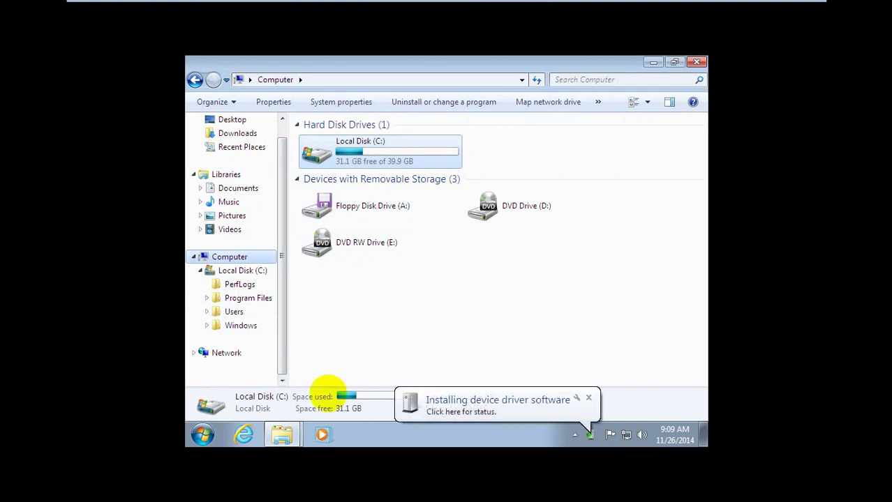
# Dismiss the scan-and-fix prompt for the connected USB drive and open Removable Disk (F:) in the guest
pyautogui.click(642, 474)
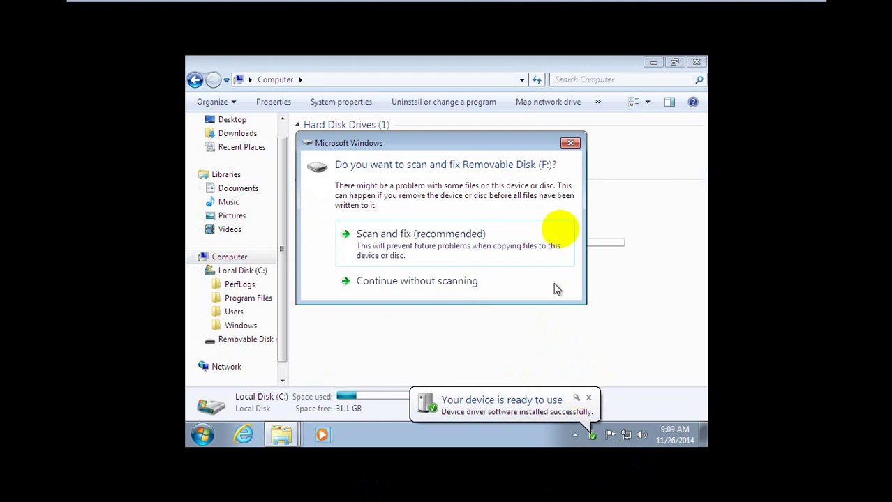
pyautogui.click(570, 144)
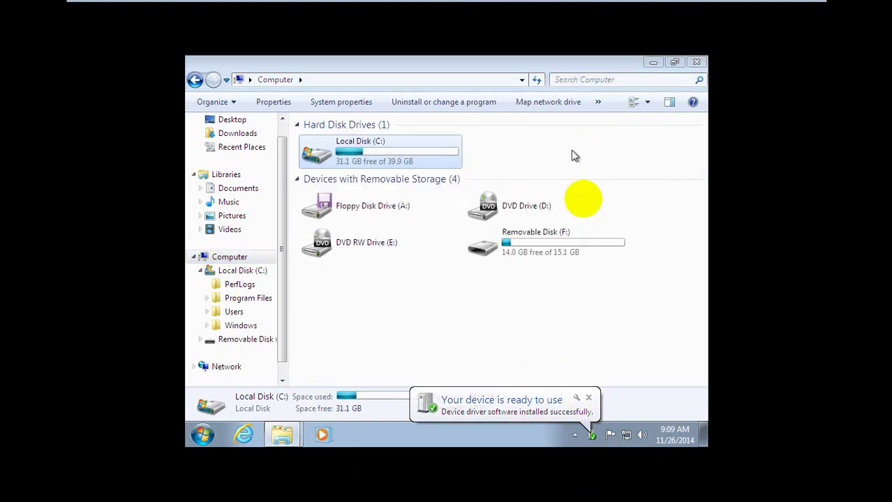
pyautogui.click(562, 246)
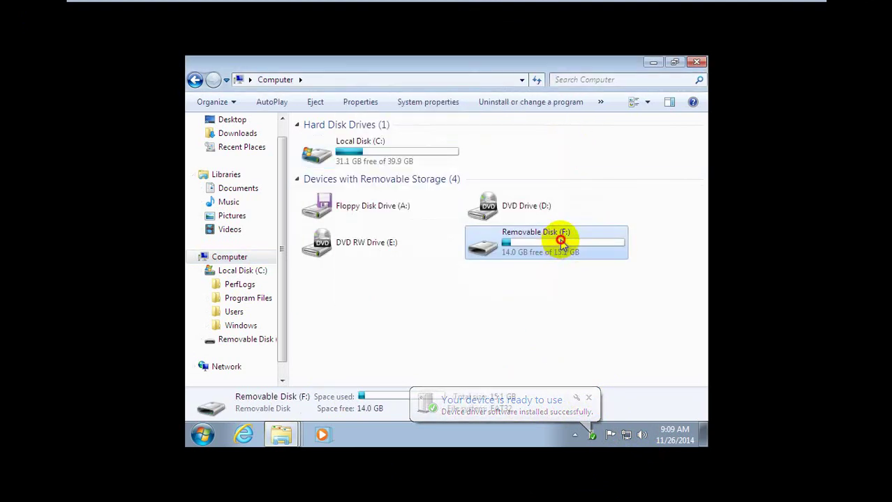
pyautogui.doubleClick(563, 244)
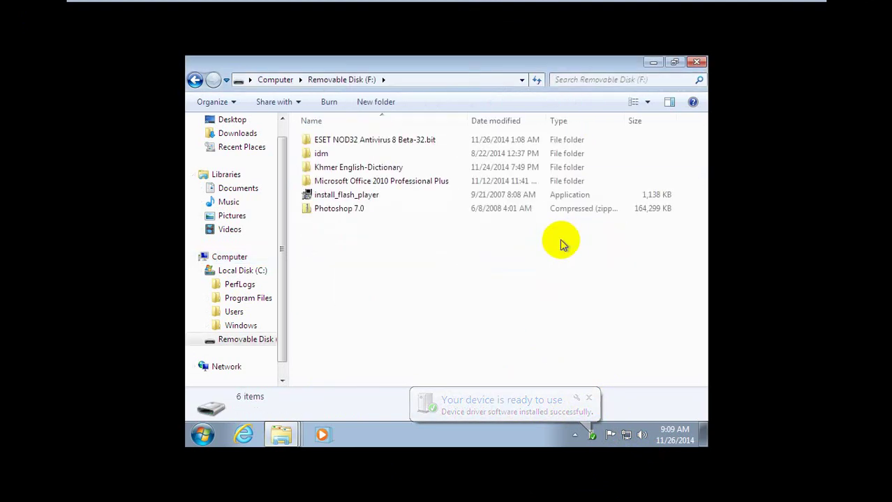
# Run the eav_nt32_enu installer from the ESET NOD32 Antivirus 8 Beta-32.bit folder and have it download the latest version
pyautogui.doubleClick(338, 140)
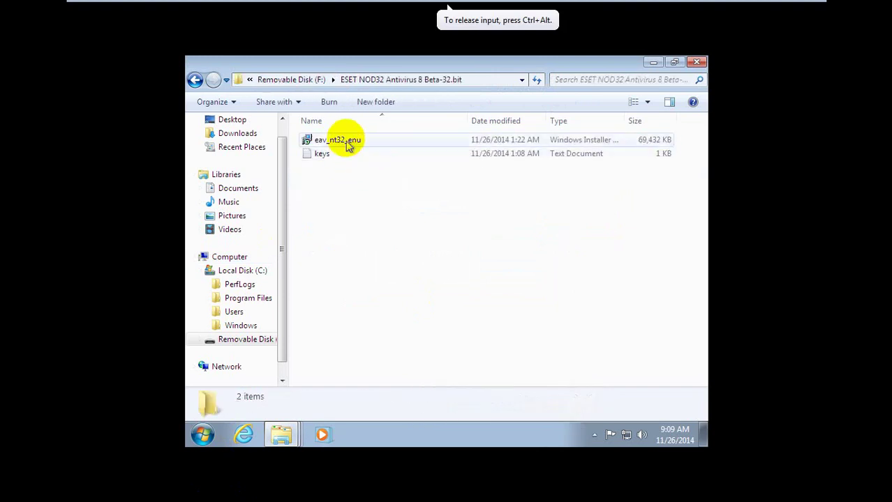
pyautogui.doubleClick(345, 140)
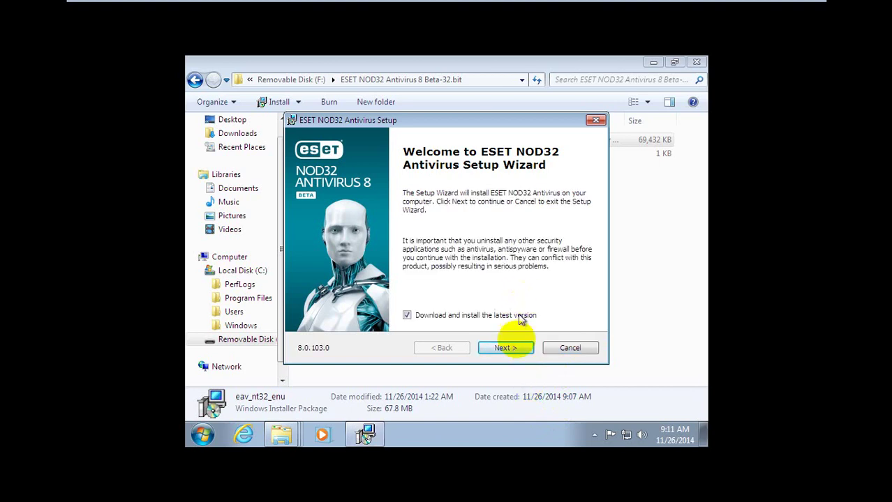
pyautogui.click(510, 349)
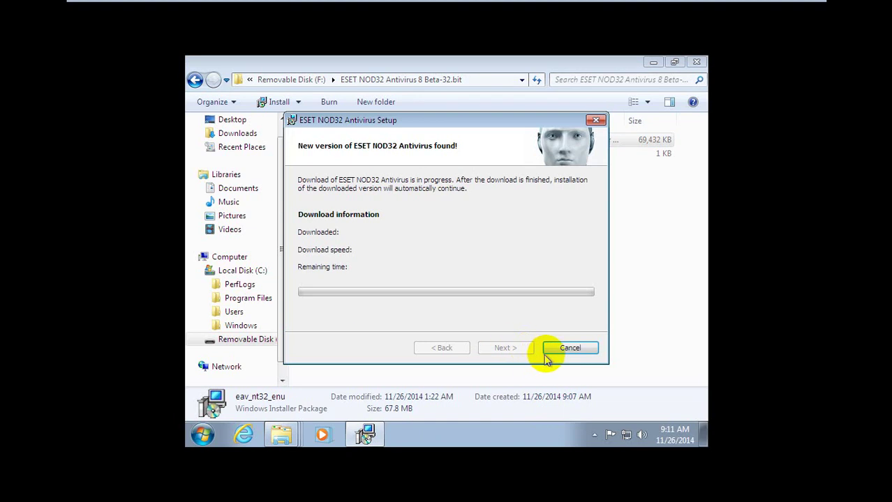
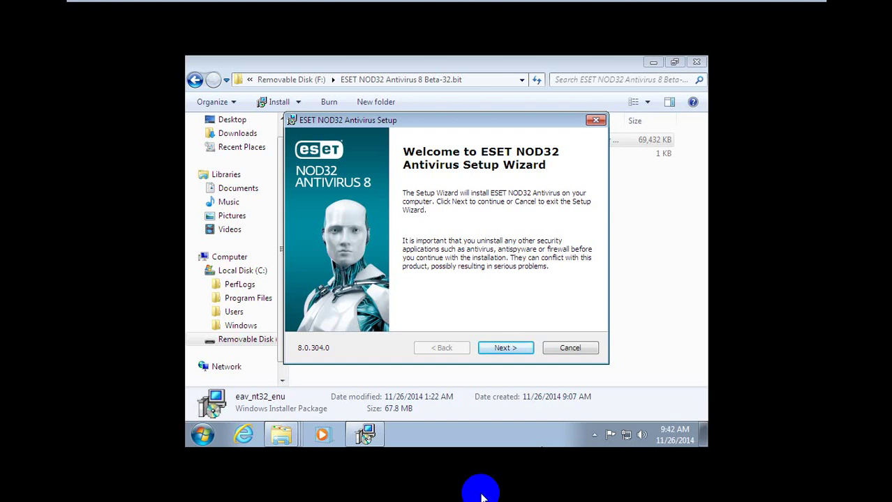
# Accept the ESET NOD32 Antivirus license agreement and continue to the detection of potentially unwanted applications
pyautogui.click(522, 350)
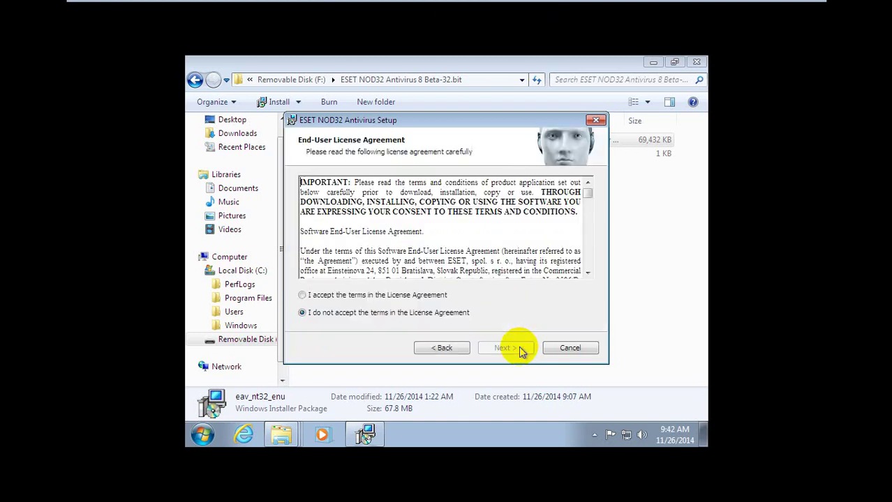
pyautogui.click(423, 295)
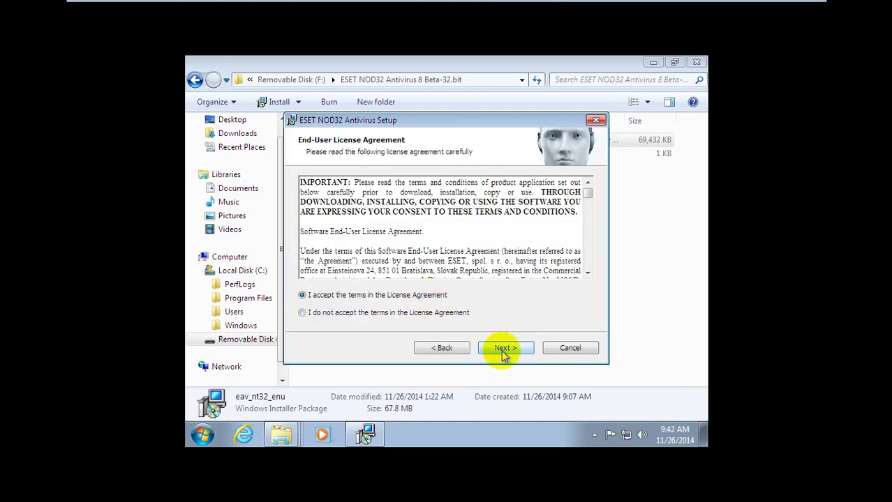
pyautogui.click(504, 352)
pyautogui.click(503, 351)
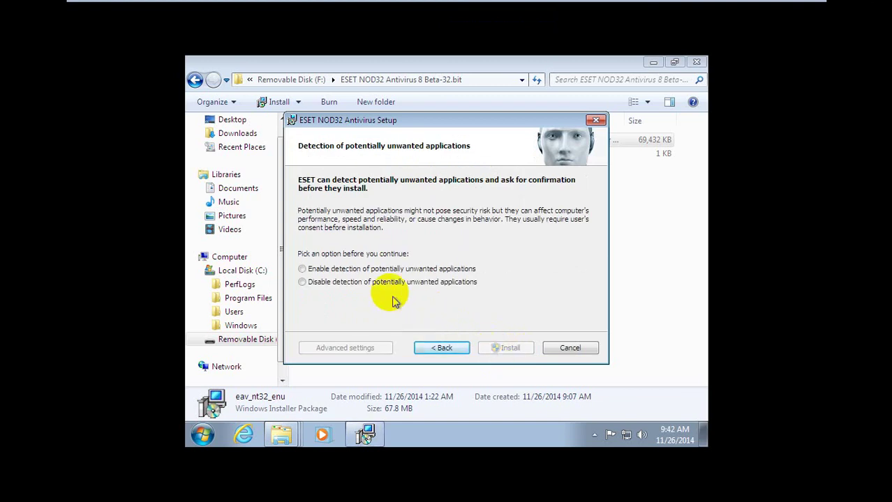
# Enable detection of potentially unwanted applications and start installing ESET NOD32 Antivirus
pyautogui.click(364, 272)
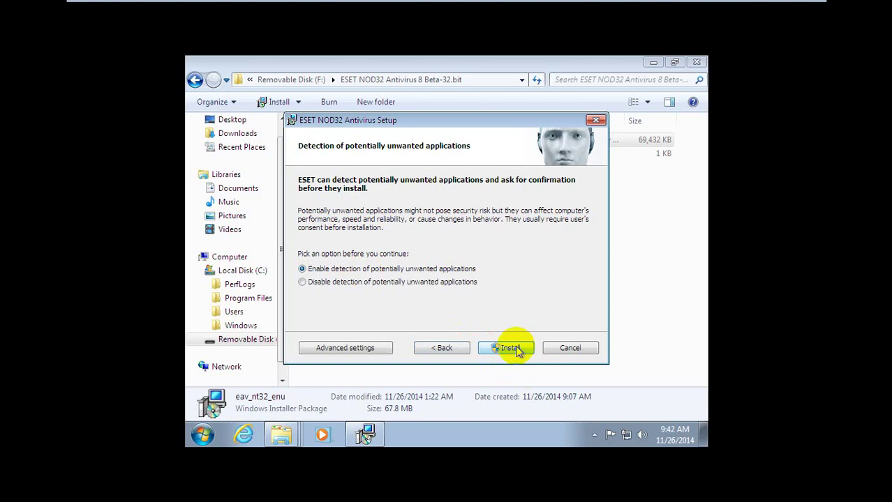
pyautogui.click(454, 281)
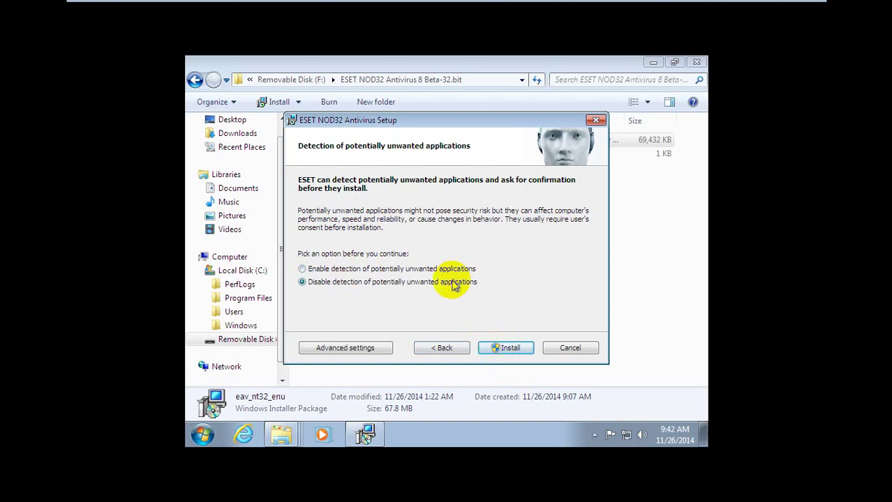
pyautogui.click(447, 272)
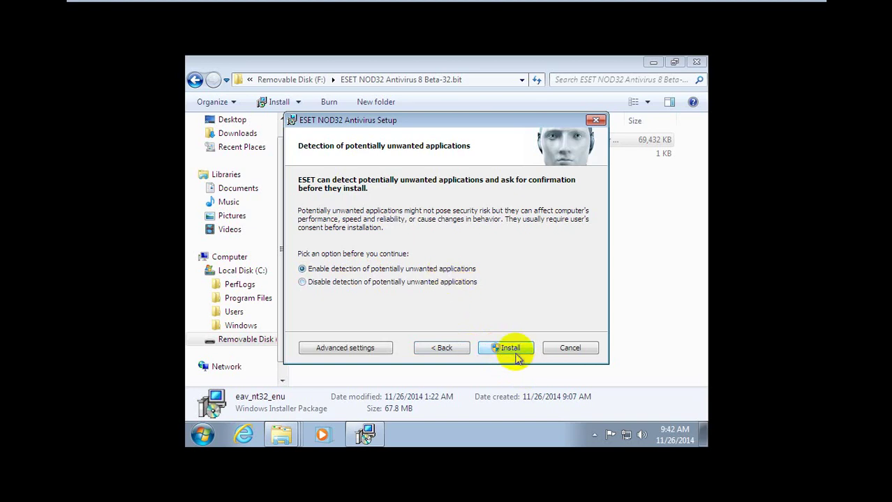
pyautogui.click(514, 349)
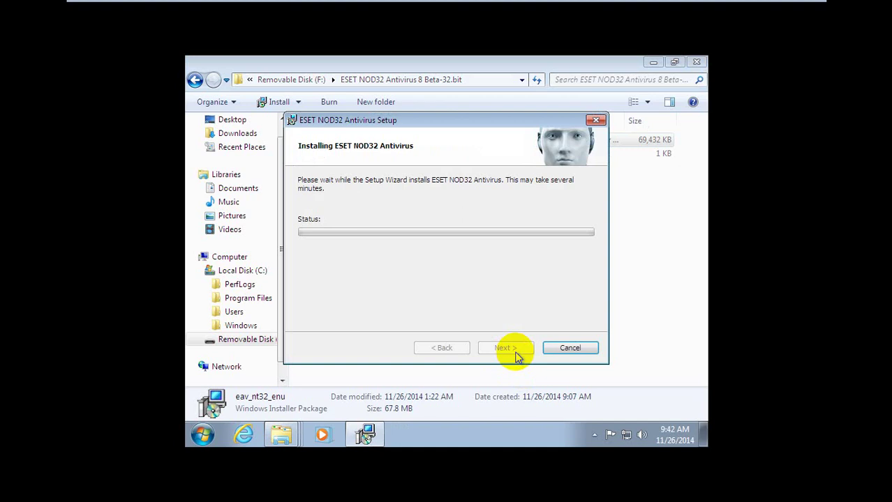
# Move the ESET setup window slightly, allow the installer through User Account Control and let the installation complete
pyautogui.click(518, 122)
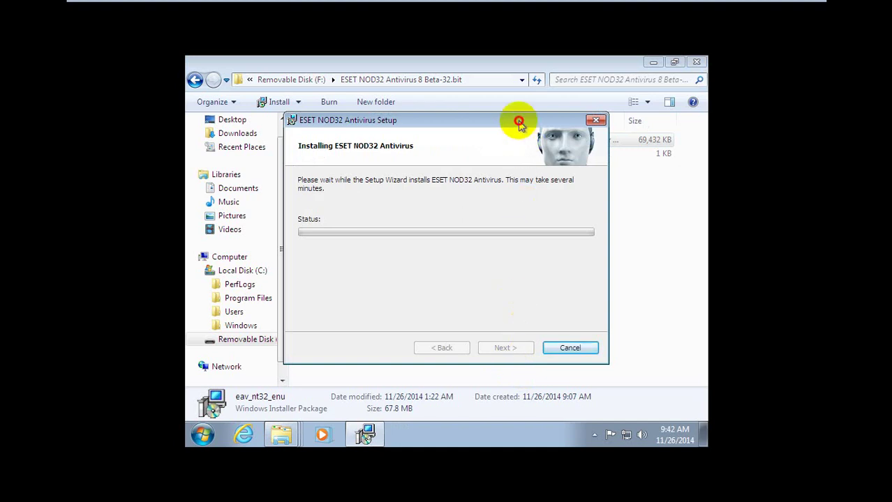
pyautogui.moveTo(519, 122); pyautogui.dragTo(534, 136)
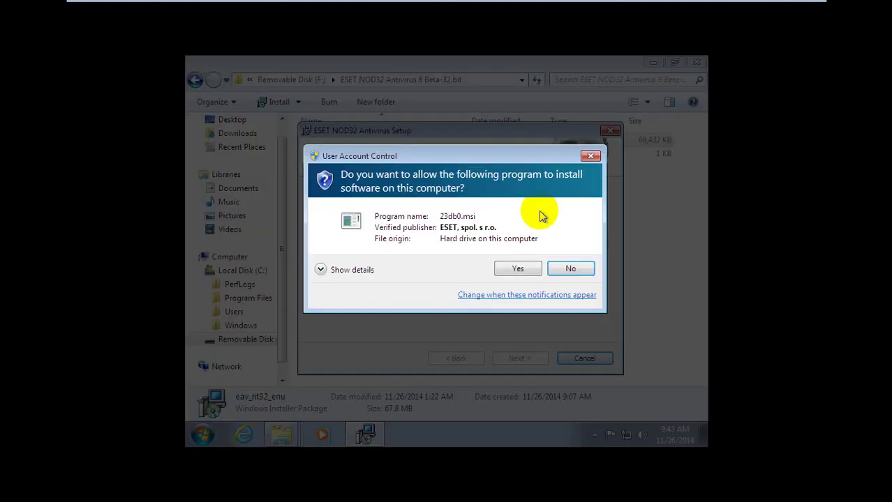
pyautogui.click(520, 274)
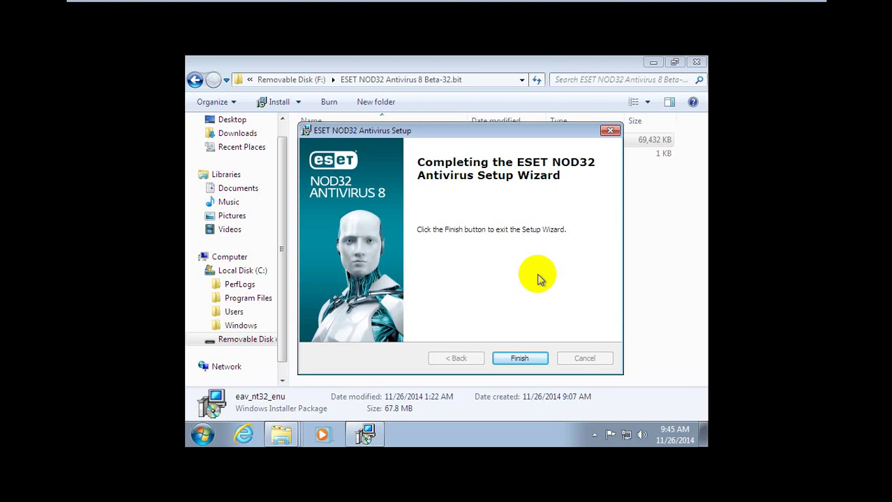
# Finish the ESET NOD32 Antivirus setup and open the Khmer English-Dictionary folder on the removable disk
pyautogui.click(521, 357)
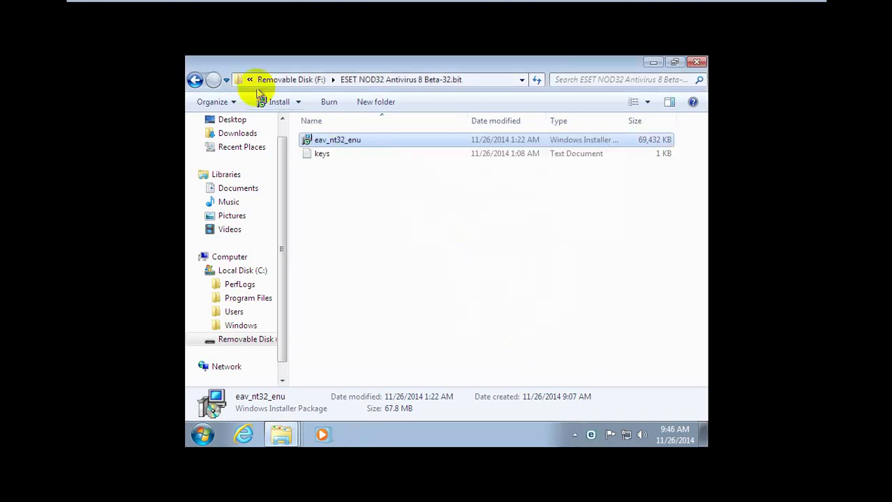
pyautogui.click(194, 81)
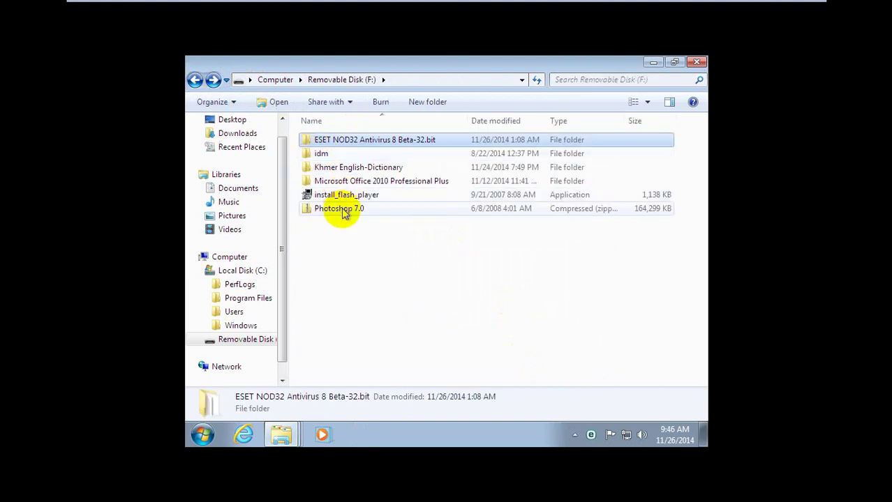
pyautogui.click(347, 169)
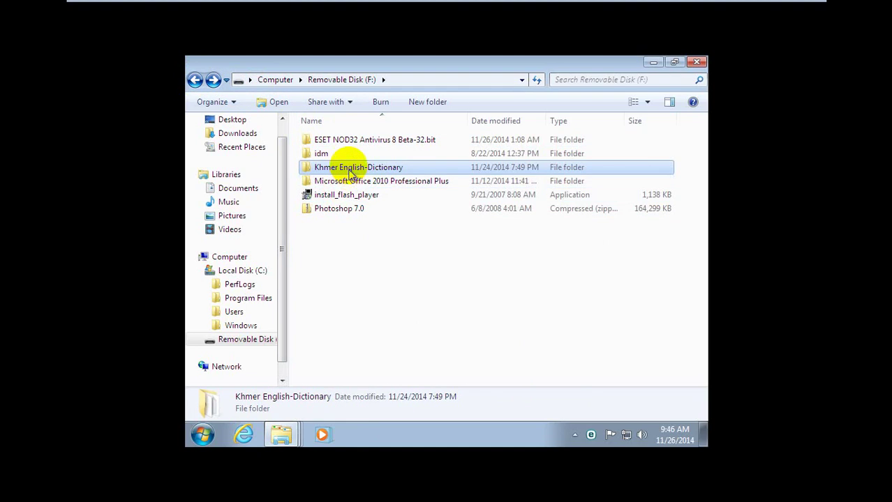
pyautogui.doubleClick(349, 168)
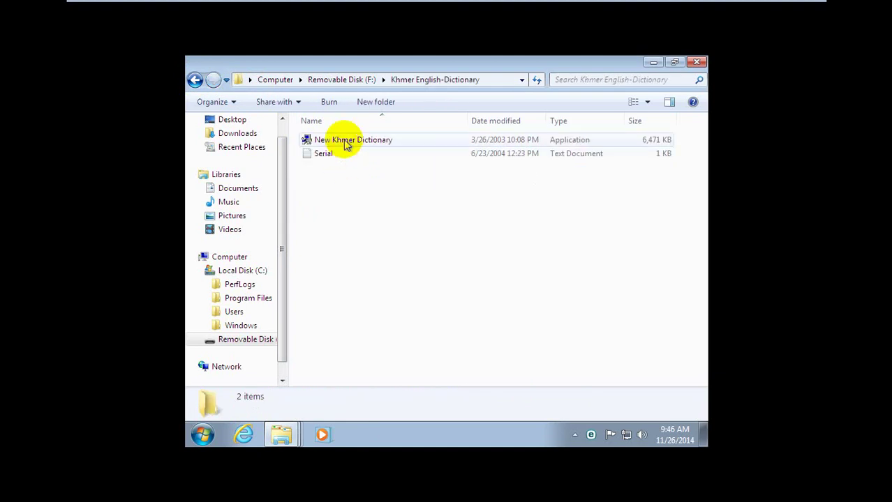
# Copy the serial number from the Serial text file in the Khmer English-Dictionary folder and close the file
pyautogui.click(344, 156)
pyautogui.doubleClick(346, 156)
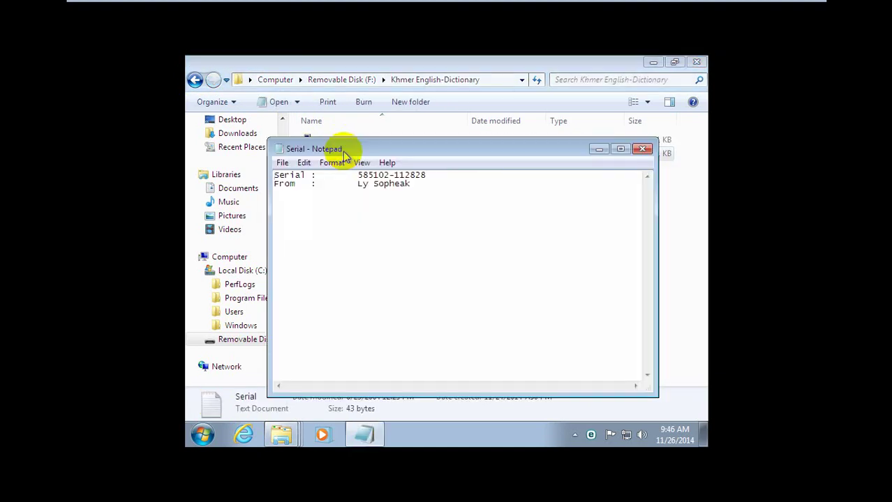
pyautogui.moveTo(425, 175); pyautogui.dragTo(360, 173)
pyautogui.hotkey('ctrl', 'c')
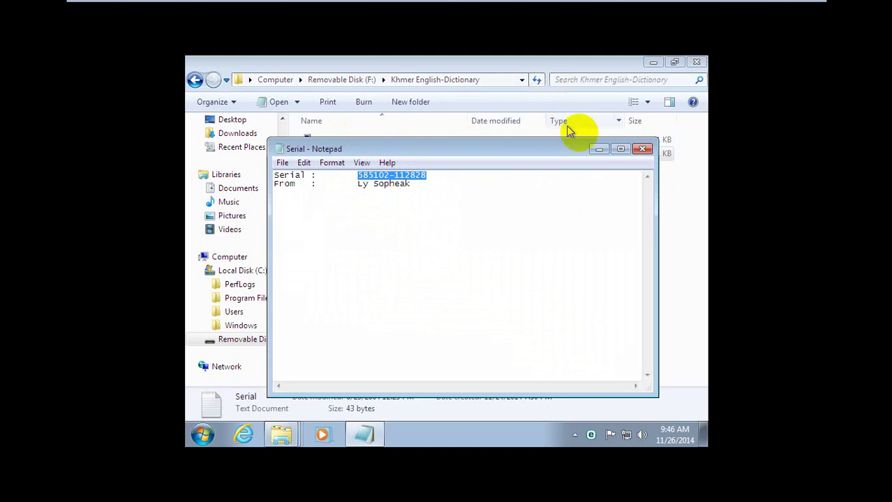
pyautogui.click(640, 149)
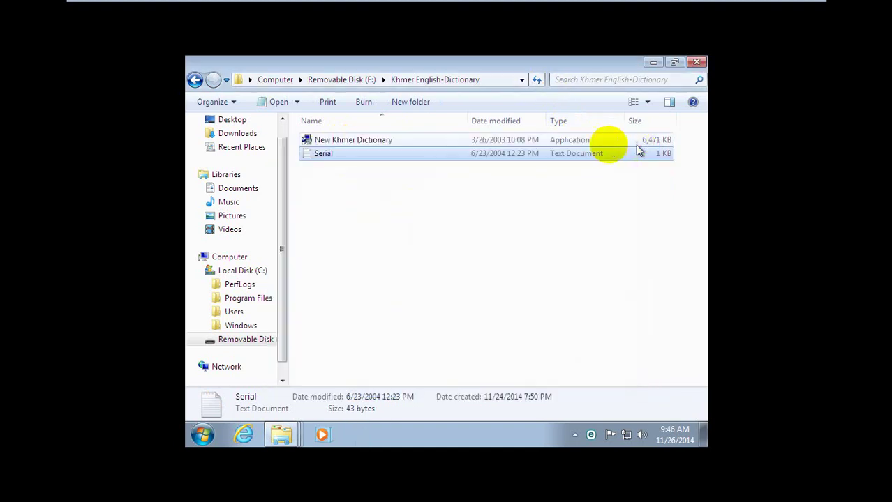
# Run the New Khmer Dictionary installer, allow it through User Account Control and continue to the registration page
pyautogui.doubleClick(450, 141)
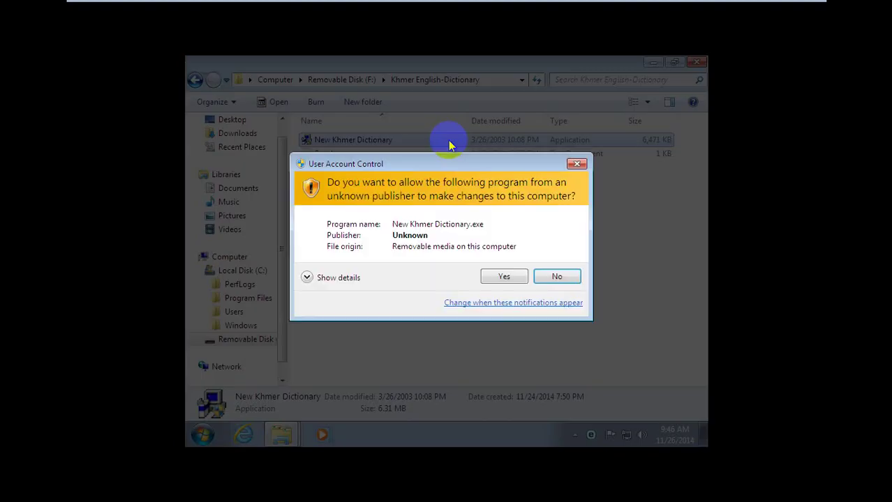
pyautogui.click(507, 277)
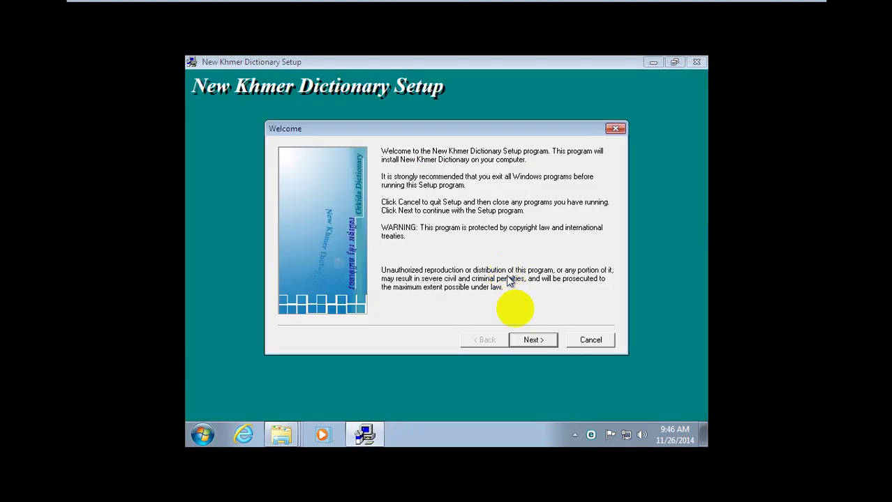
pyautogui.click(532, 342)
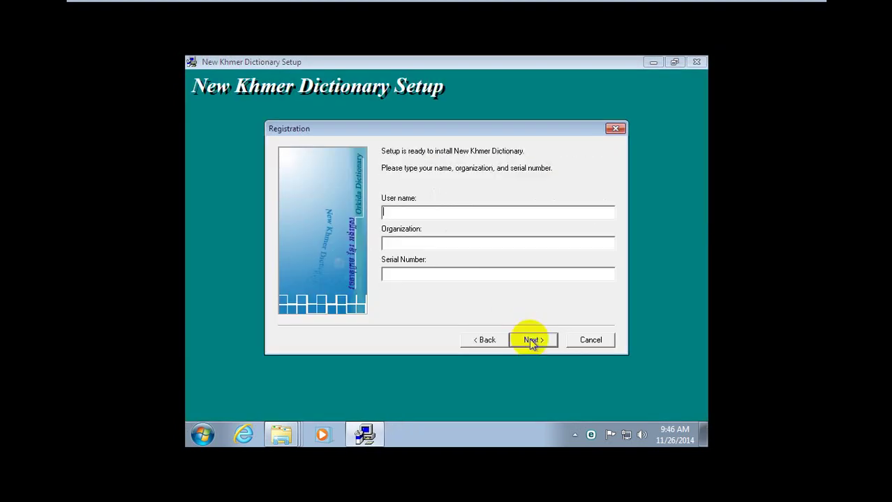
# Paste the copied serial number into the Serial Number field and proceed through the New Khmer Dictionary installation
pyautogui.click(490, 276)
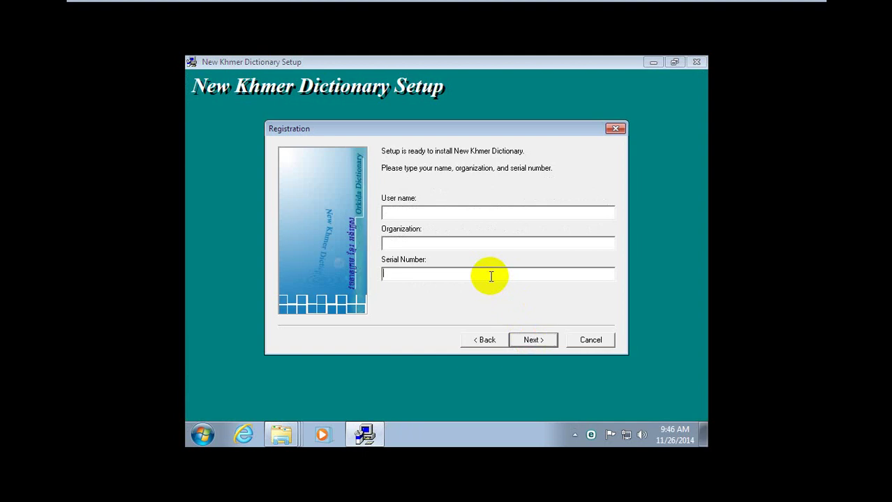
pyautogui.hotkey('ctrl', 'v')
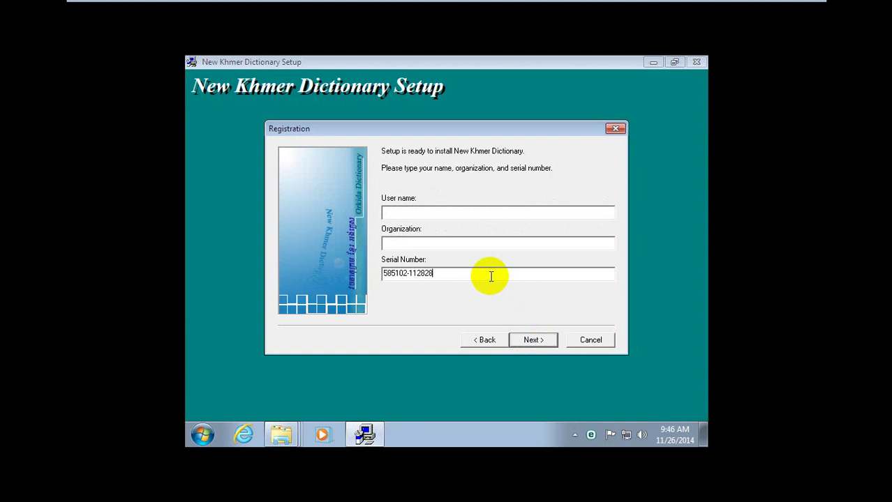
pyautogui.click(535, 342)
pyautogui.click(534, 341)
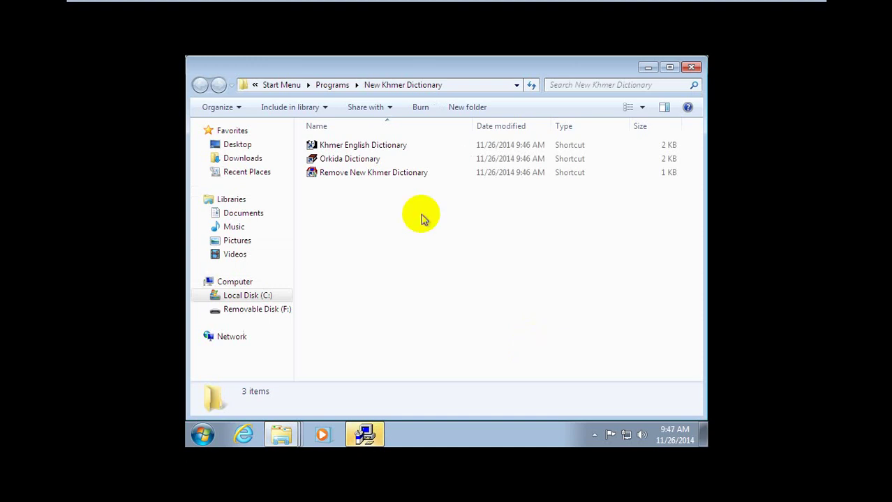
# Send desktop shortcuts for Khmer English Dictionary and Orkida Dictionary, and close the New Khmer Dictionary folder and setup
pyautogui.click(312, 146)
pyautogui.keyDown('ctrl'); pyautogui.click(321, 160); pyautogui.keyUp('ctrl')
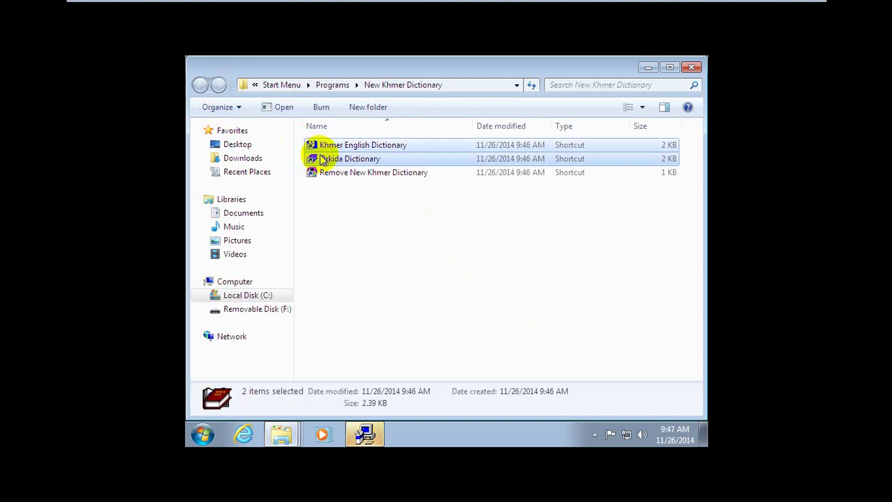
pyautogui.rightClick(321, 159)
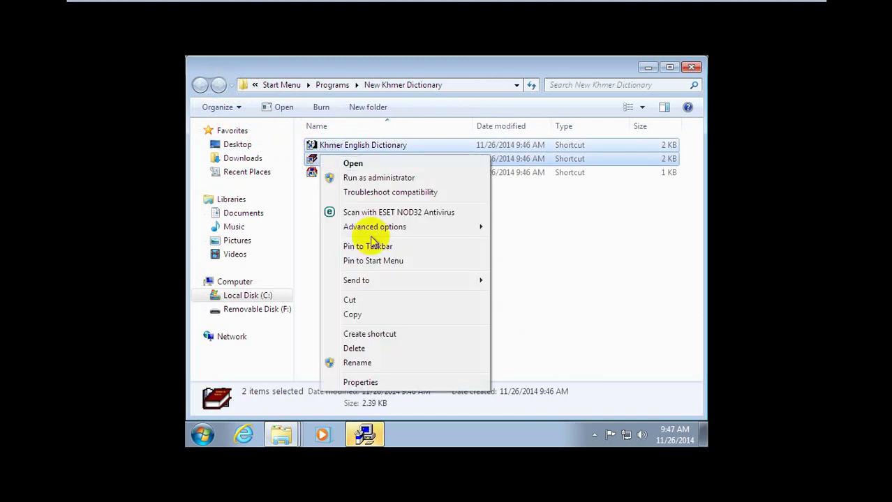
pyautogui.moveTo(454, 283)
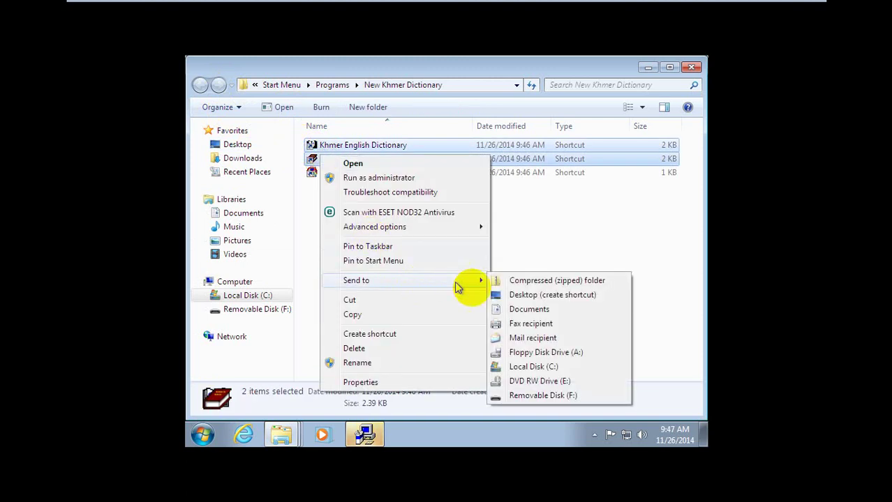
pyautogui.click(536, 296)
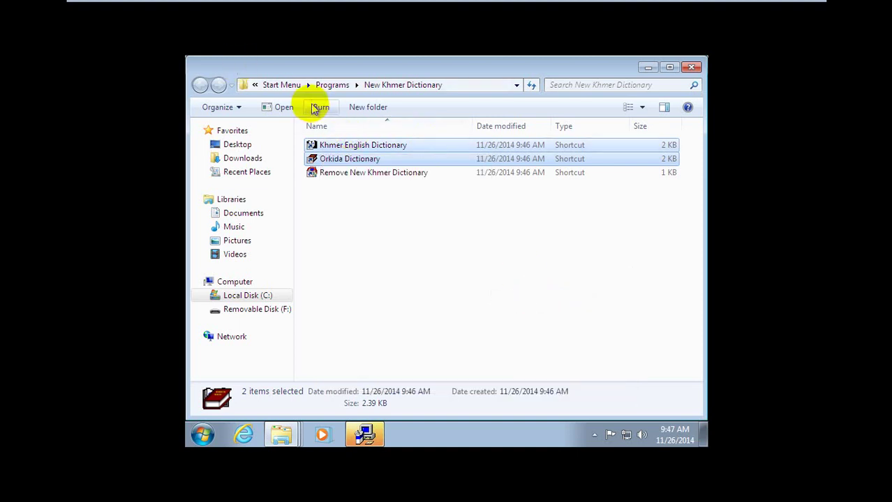
pyautogui.click(689, 68)
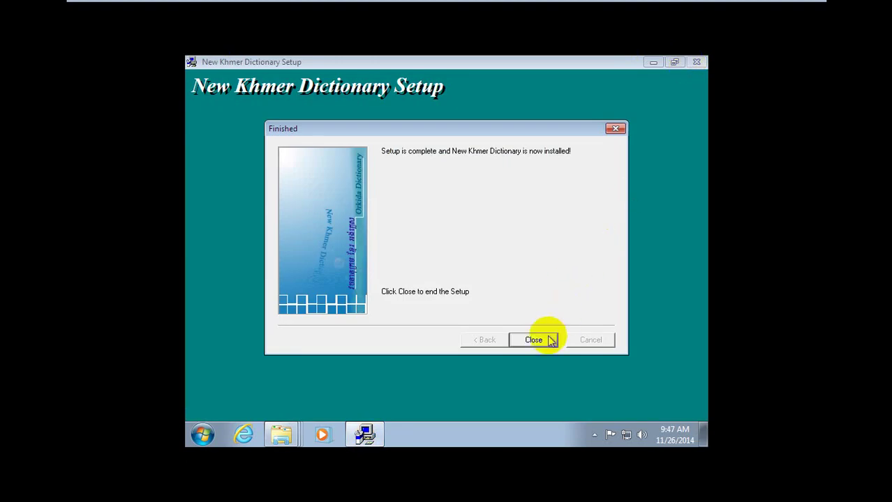
pyautogui.click(551, 339)
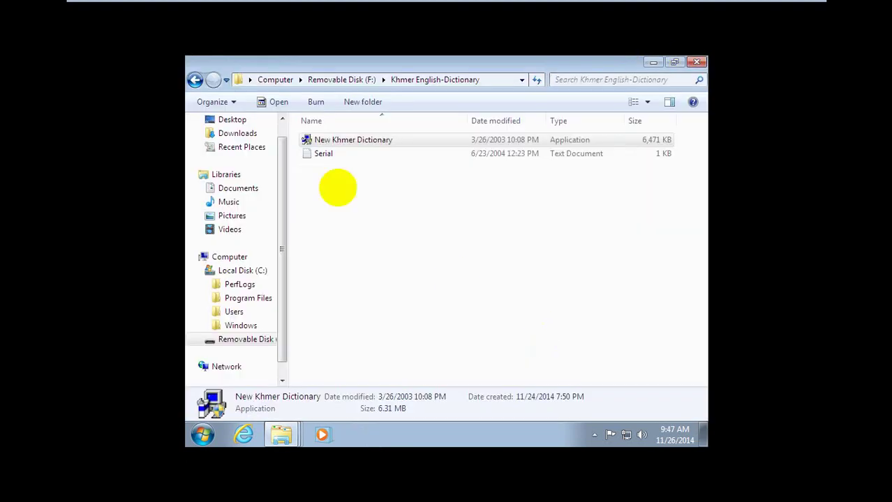
# Try to run the setup application from the Microsoft Office 2010 Professional Plus folder on the removable disk, allowing it through User Account Control
pyautogui.click(194, 79)
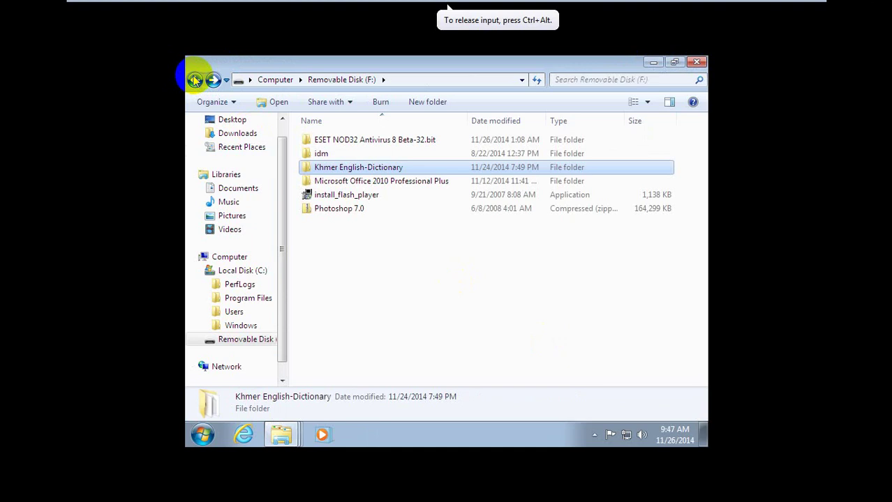
pyautogui.doubleClick(335, 180)
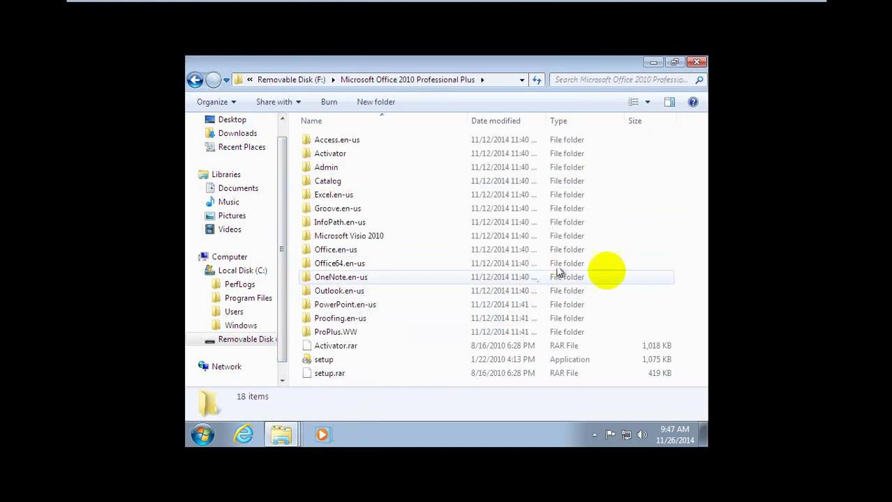
pyautogui.click(612, 305)
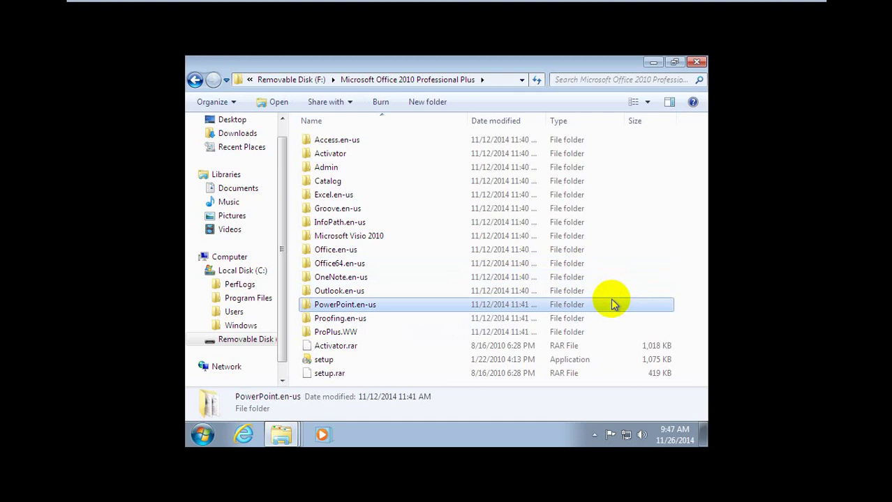
pyautogui.press('Down')
pyautogui.press('Down')
pyautogui.press('Down')
pyautogui.press('Down')
pyautogui.press('Down')
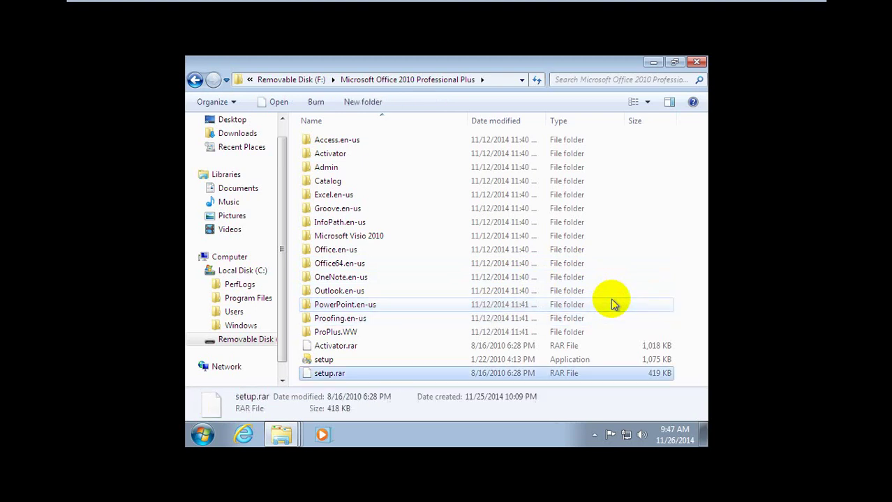
pyautogui.click(354, 359)
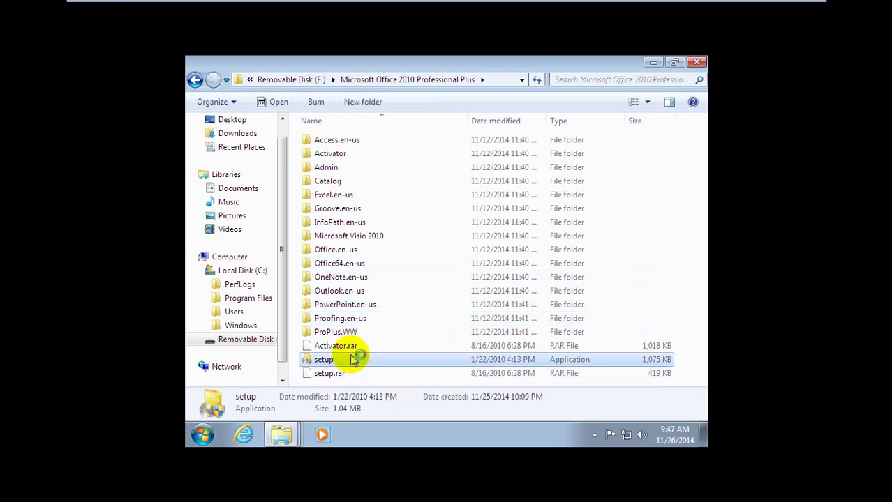
pyautogui.doubleClick(354, 359)
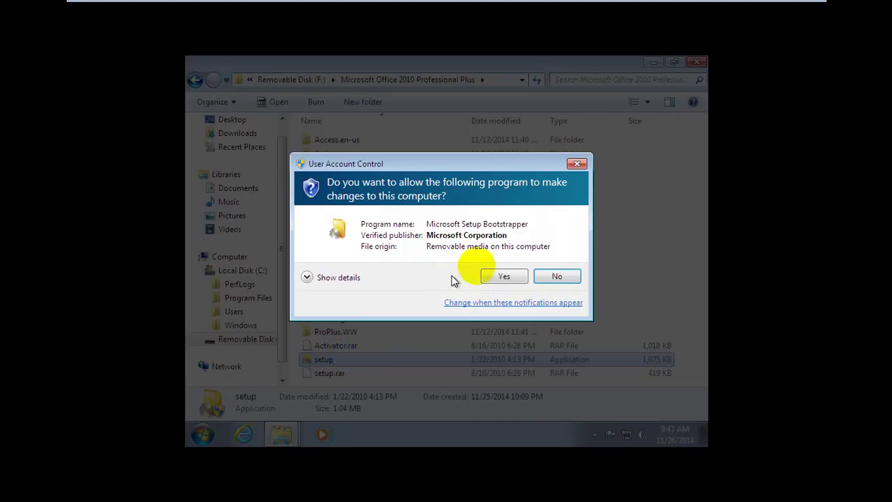
pyautogui.click(497, 277)
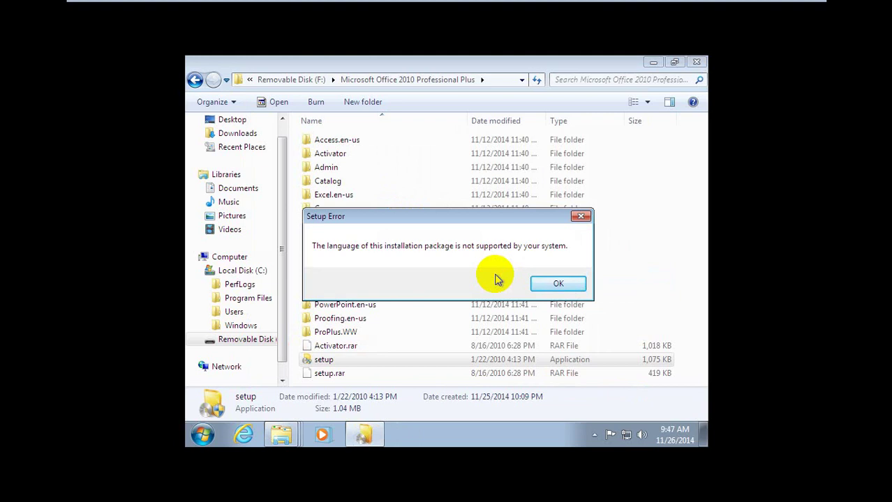
pyautogui.click(542, 286)
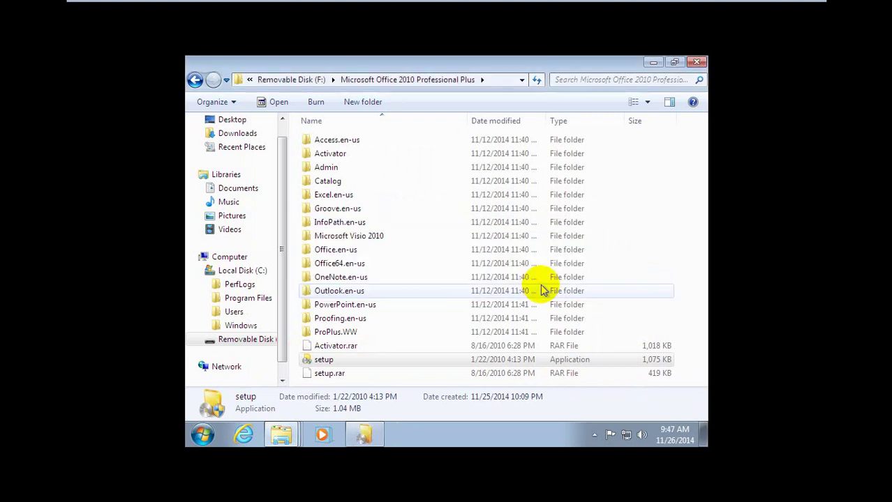
# Try running the Microsoft Office 2010 setup application once more, allowing it through User Account Control
pyautogui.doubleClick(357, 368)
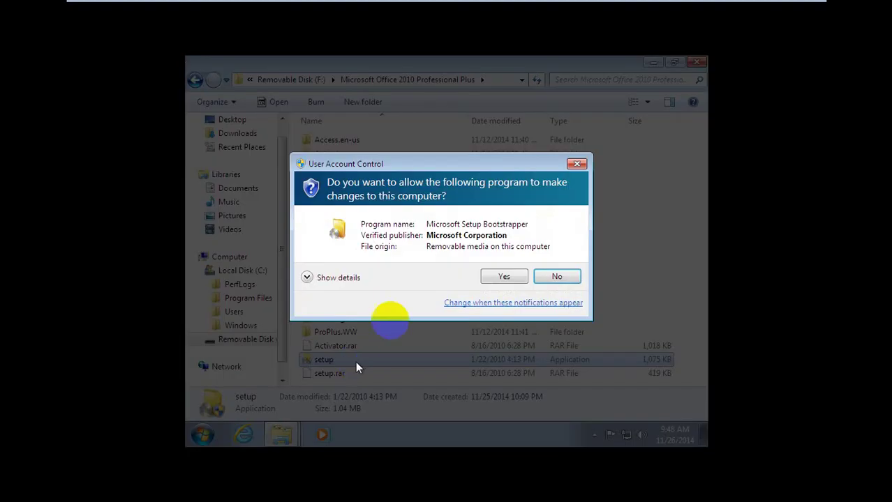
pyautogui.click(502, 277)
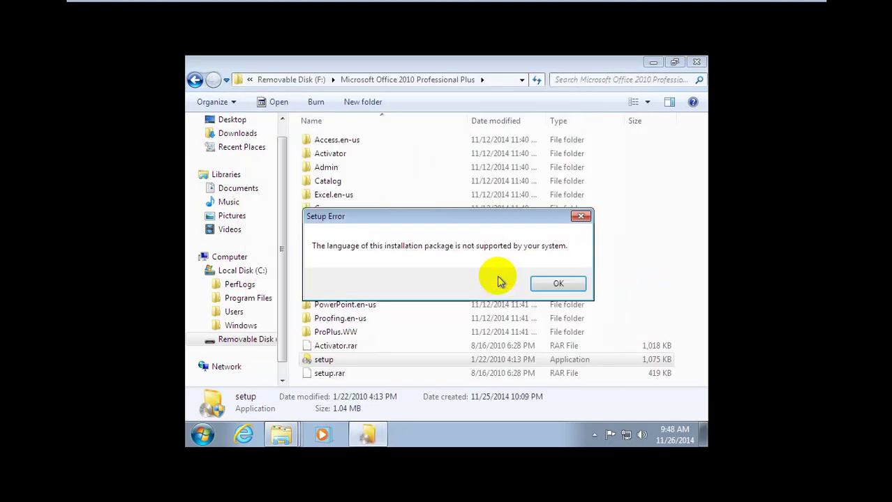
pyautogui.click(542, 287)
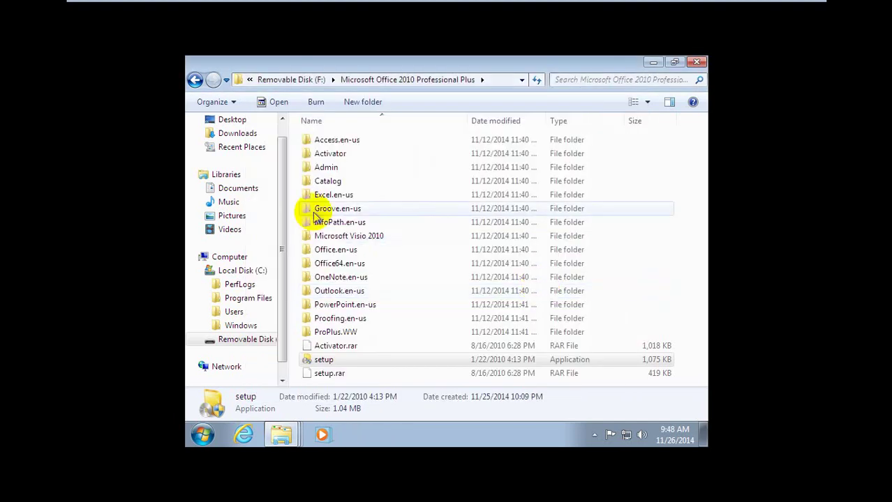
# Check the contents of the Microsoft Visio 2010 folder and return to the Office 2010 folder
pyautogui.click(326, 237)
pyautogui.doubleClick(326, 237)
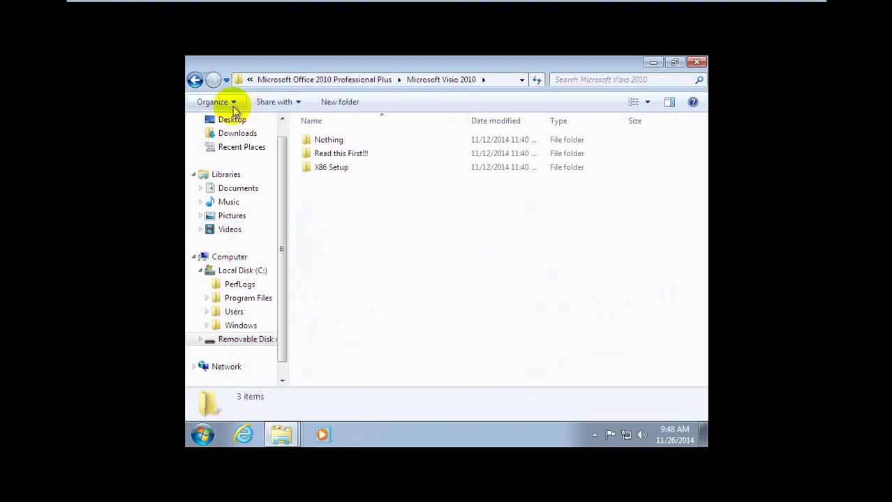
pyautogui.click(194, 81)
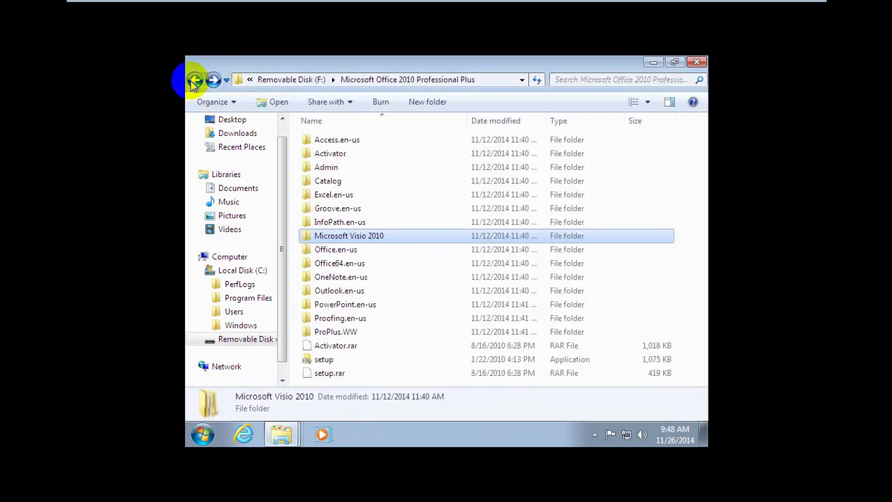
# Run install_flash_player from the root of the removable disk and allow Adobe Flash Player to install
pyautogui.click(194, 81)
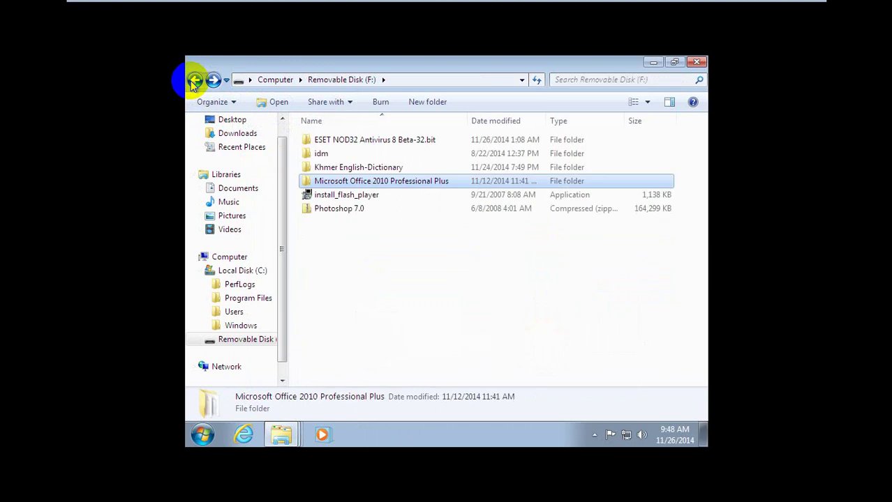
pyautogui.doubleClick(328, 198)
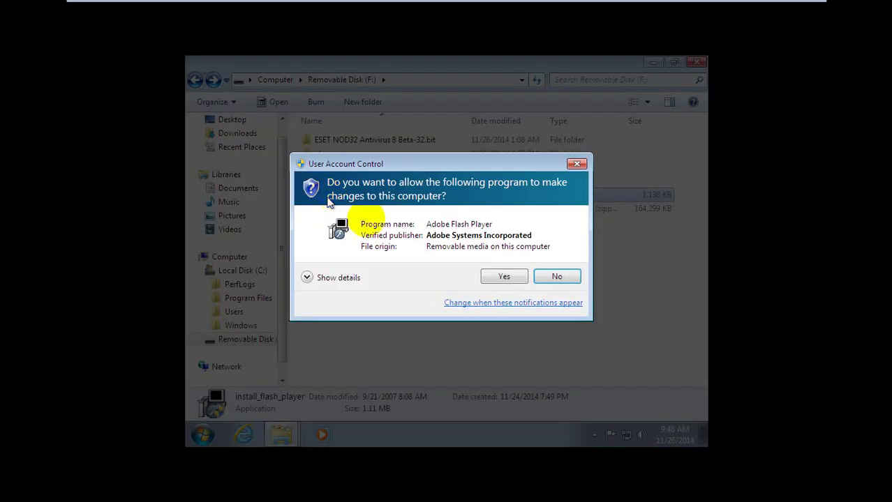
pyautogui.click(500, 278)
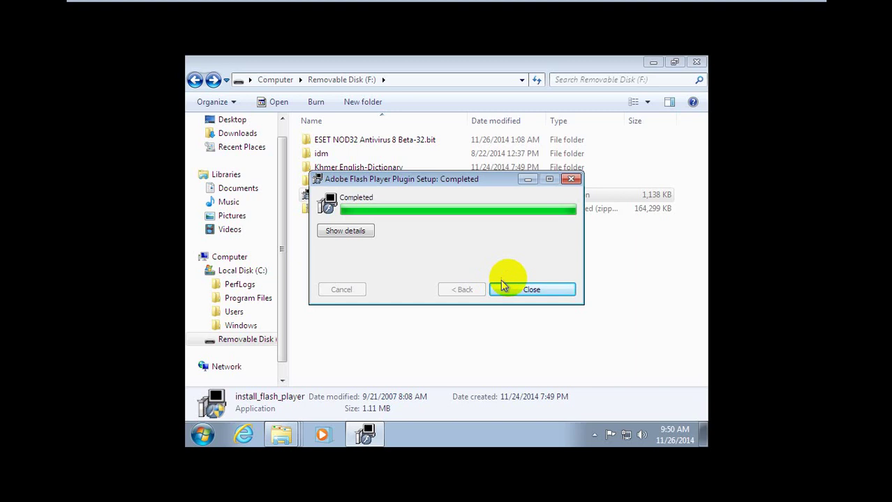
# Close the completed Flash Player setup and open the Photoshop 7.0 folder inside the Photoshop 7.0 archive on the removable disk
pyautogui.click(514, 288)
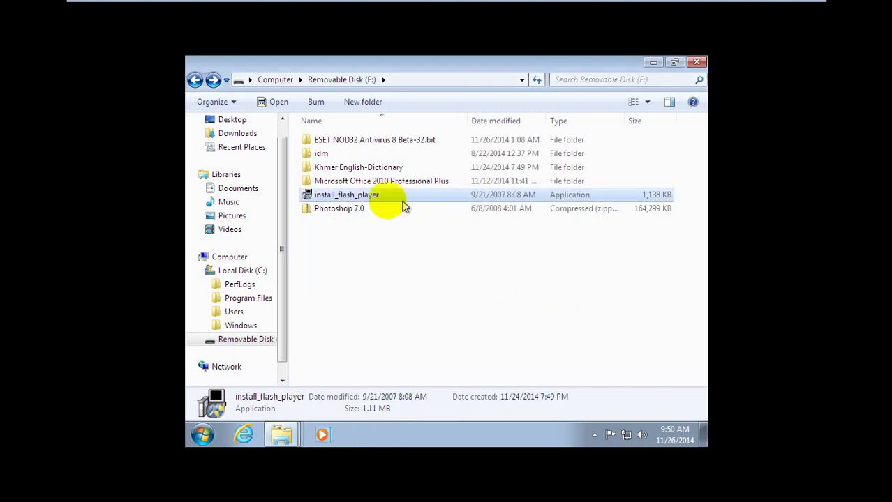
pyautogui.doubleClick(366, 213)
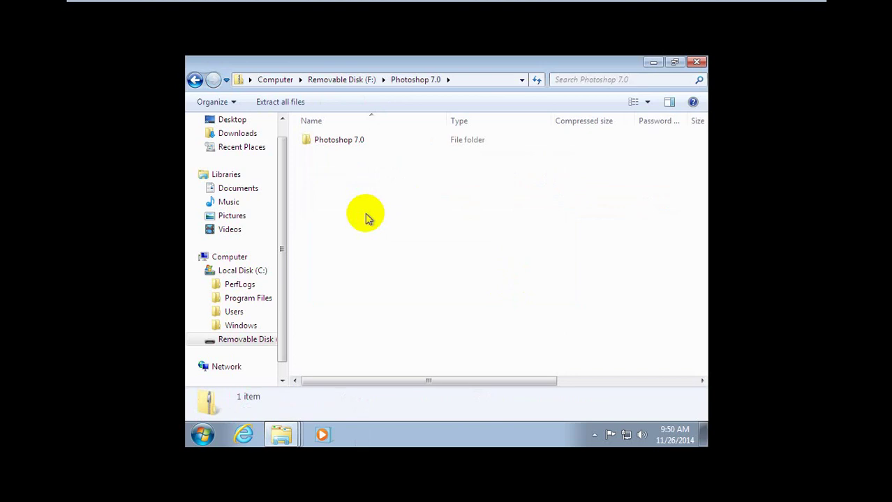
pyautogui.click(354, 140)
pyautogui.doubleClick(354, 139)
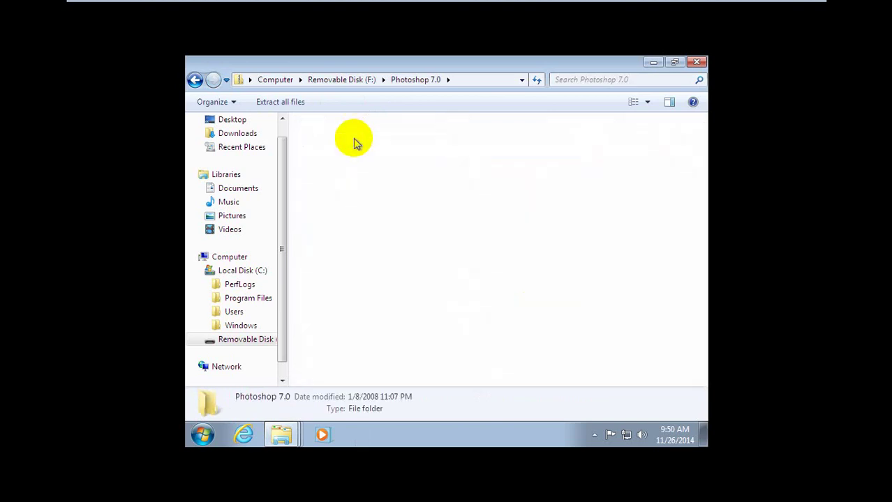
# Open the Seriel text document, copy the whole Photoshop serial number, and close the document
pyautogui.doubleClick(347, 155)
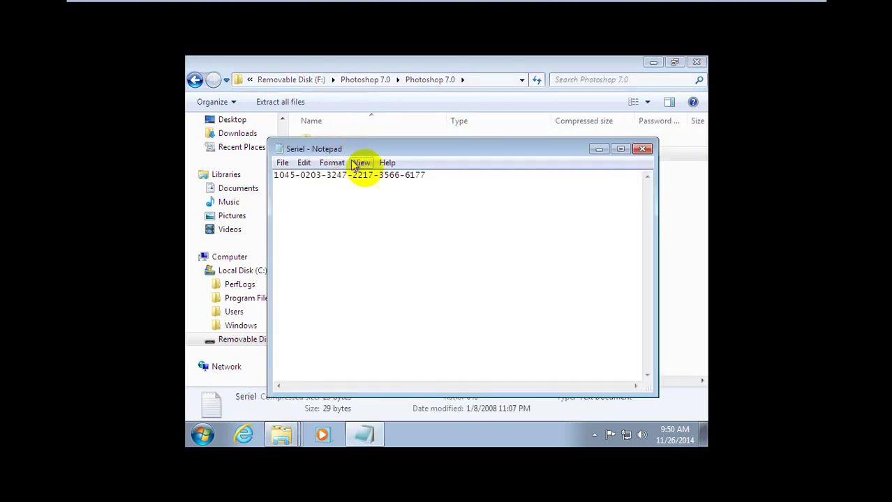
pyautogui.click(427, 176)
pyautogui.moveTo(427, 175); pyautogui.dragTo(278, 175)
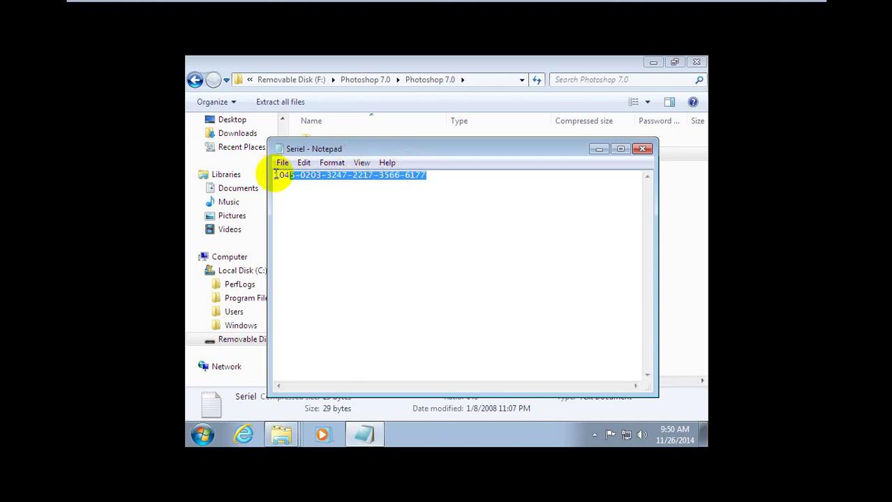
pyautogui.moveTo(277, 175); pyautogui.dragTo(275, 174)
pyautogui.click(637, 152)
# Run the Setup application from the Photoshop folder in the archive and allow it through User Account Control
pyautogui.click(446, 141)
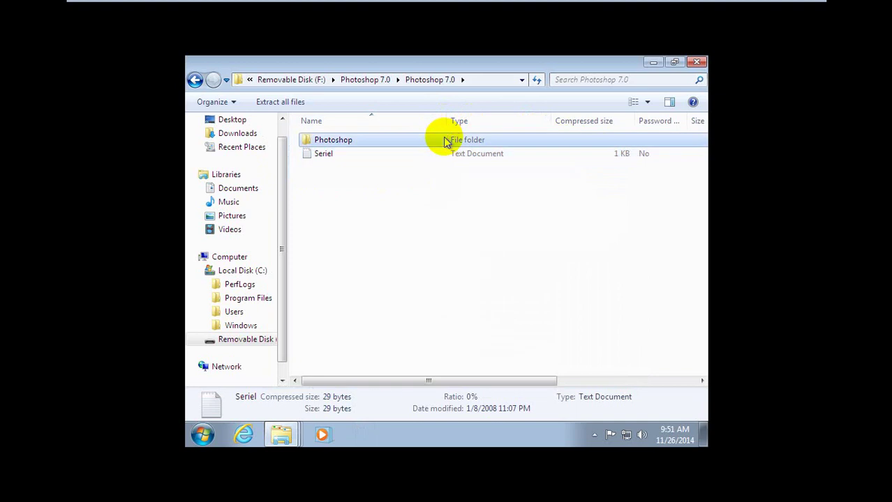
pyautogui.doubleClick(446, 141)
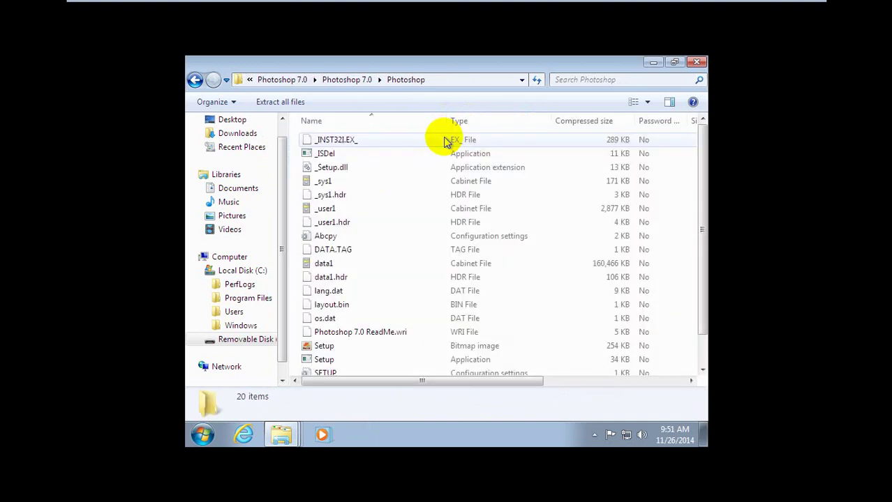
pyautogui.click(344, 363)
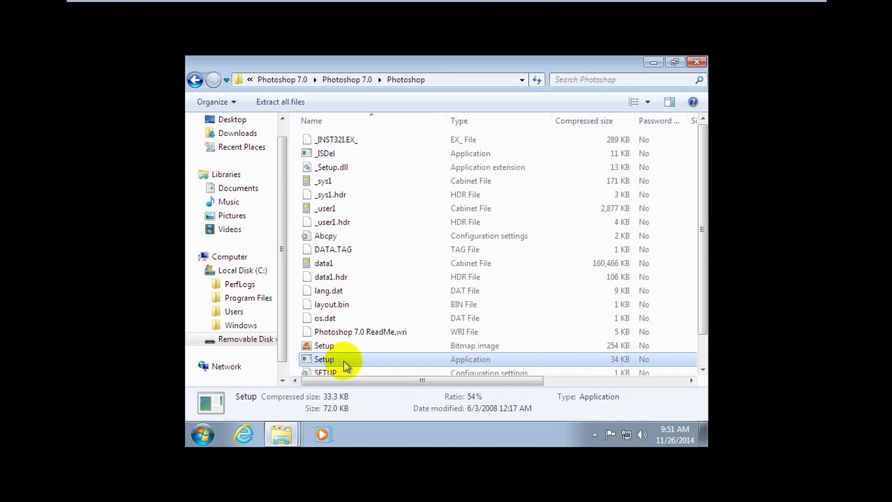
pyautogui.doubleClick(345, 363)
pyautogui.rightClick(344, 362)
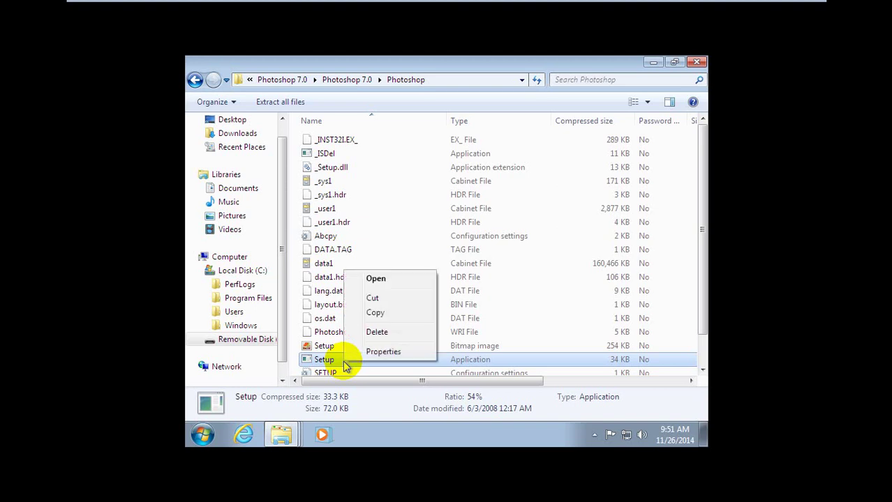
pyautogui.click(375, 279)
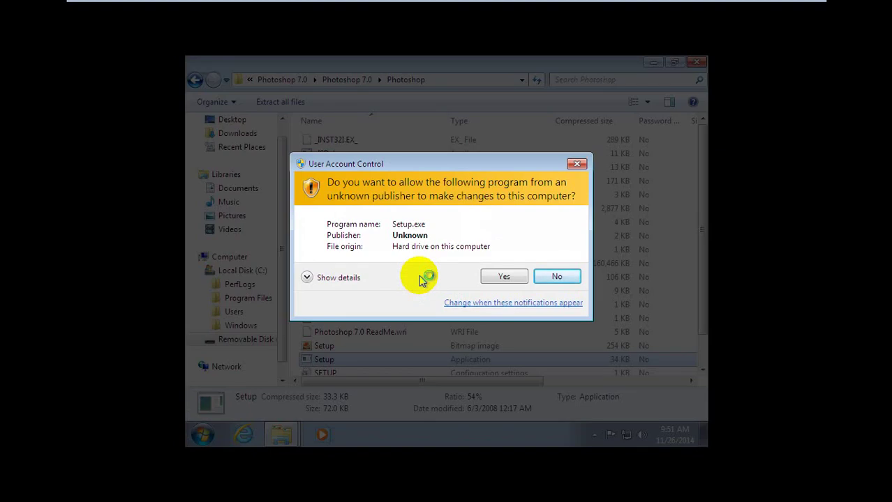
pyautogui.press('Left')
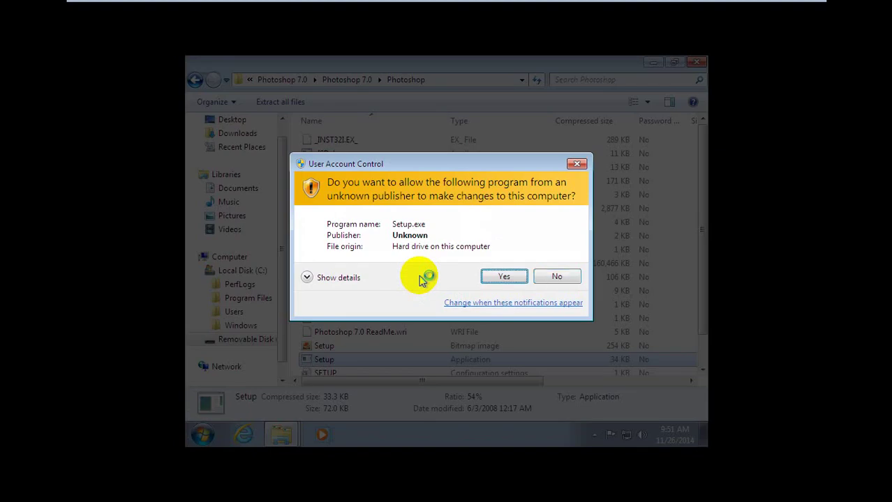
pyautogui.press('Right')
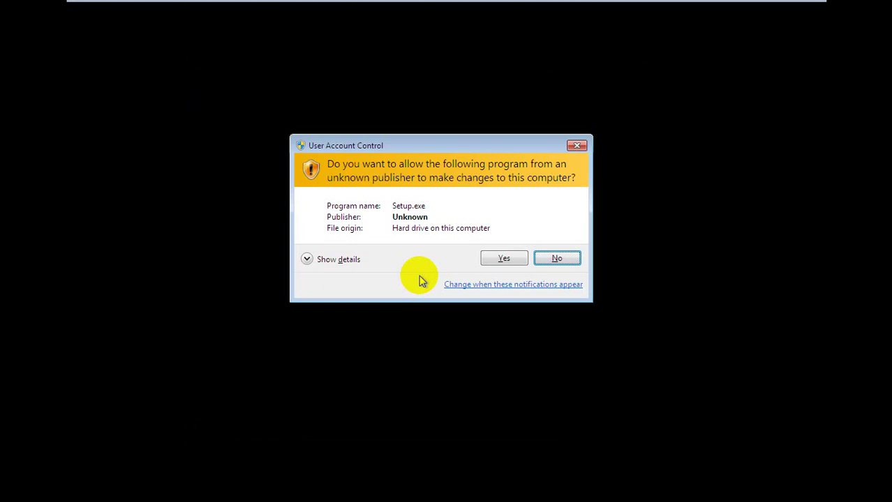
pyautogui.press('Left')
pyautogui.press('Return')
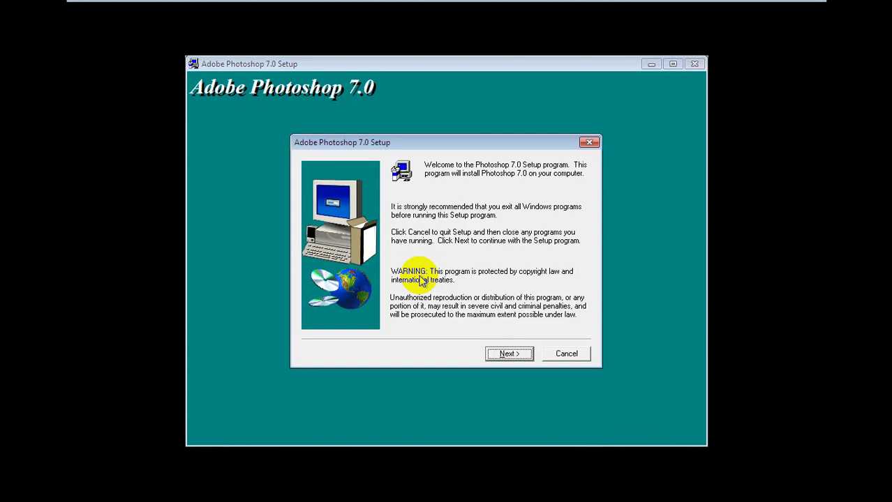
# Proceed past the Photoshop 7.0 welcome page and the notice about open Adobe applications, and accept the license agreement
pyautogui.click(522, 354)
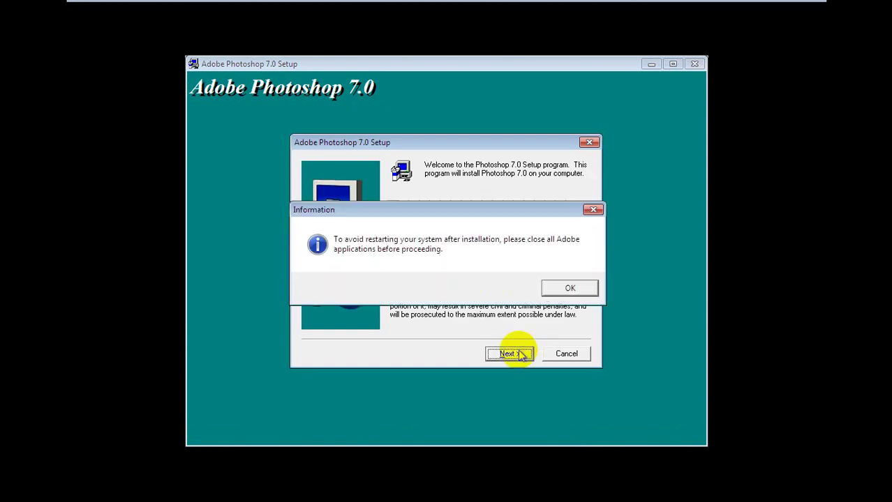
pyautogui.click(567, 289)
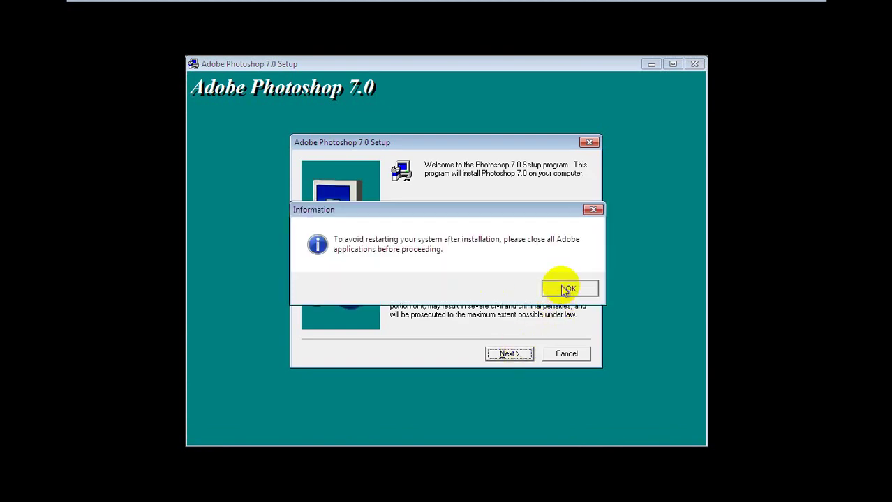
pyautogui.click(517, 360)
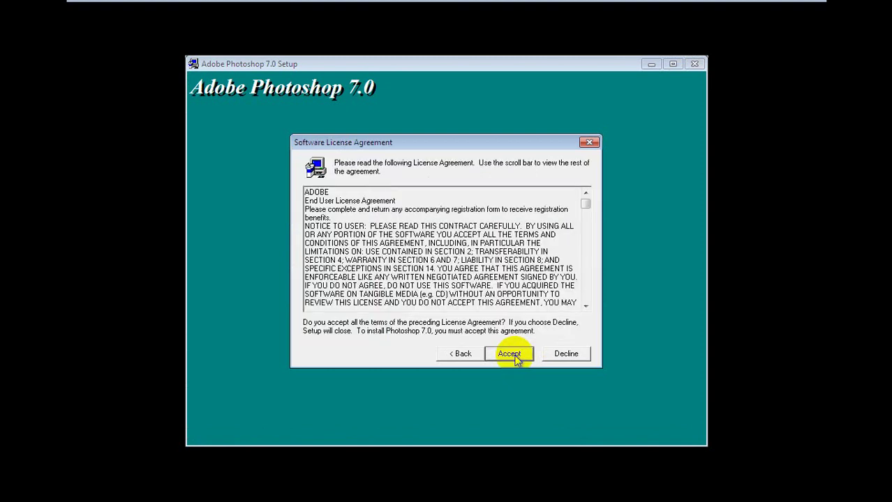
pyautogui.click(510, 354)
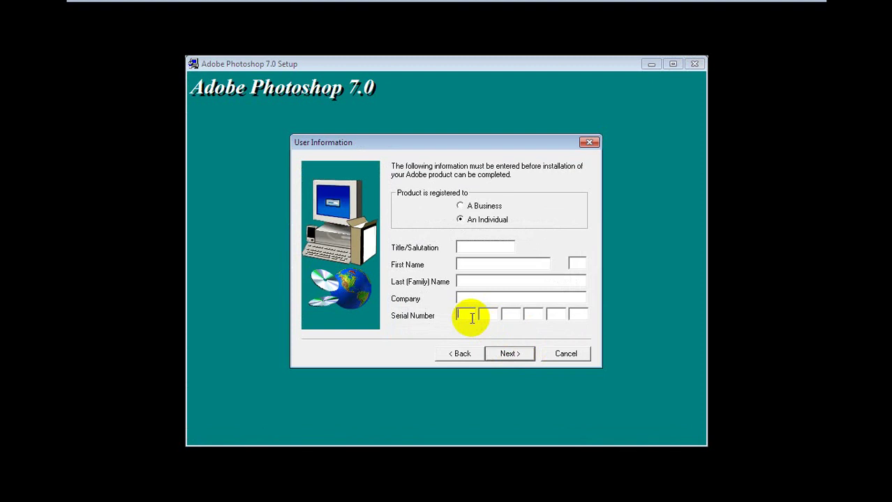
# Paste the copied serial number, fill in the first and last name for an individual registration, and confirm the registration information
pyautogui.hotkey('ctrl', 'v')
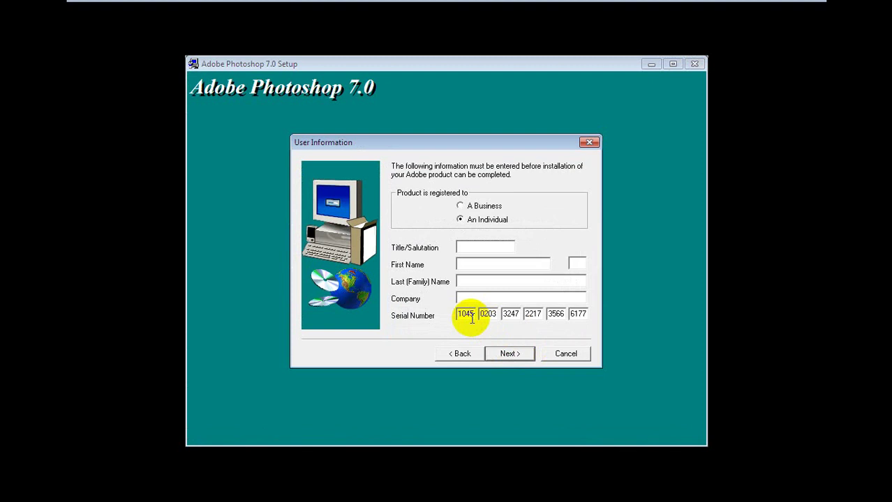
pyautogui.click(519, 359)
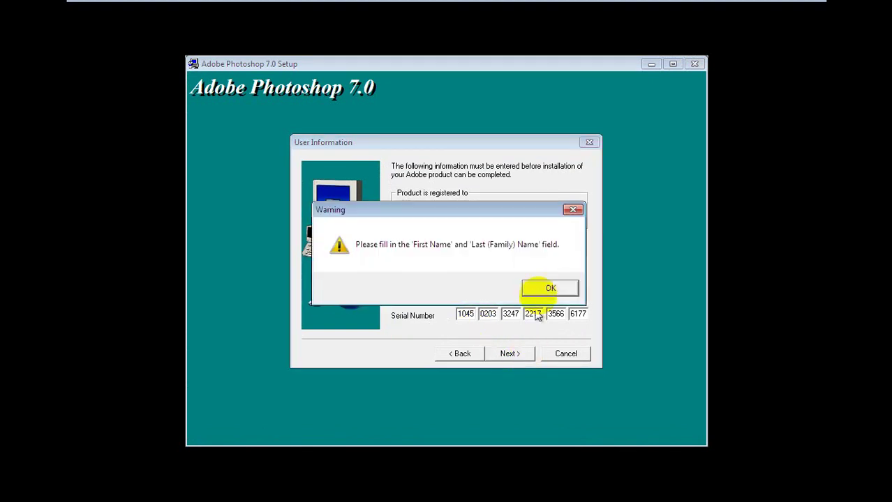
pyautogui.click(548, 286)
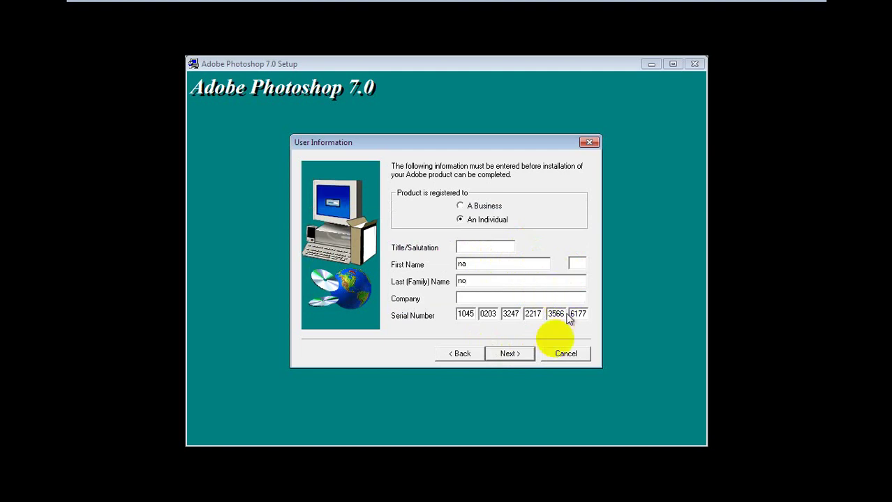
pyautogui.click(510, 353)
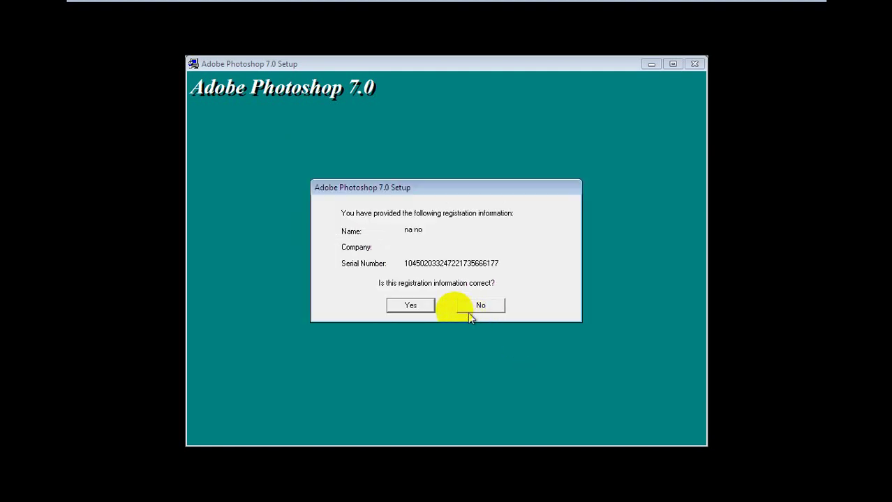
pyautogui.click(423, 307)
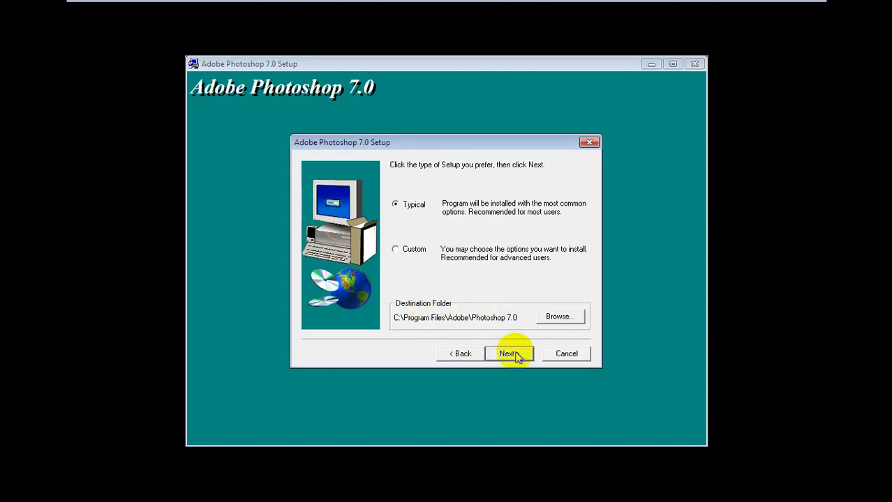
# Choose the Custom setup type and install Photoshop 7.0 with the default components and file type associations
pyautogui.click(431, 254)
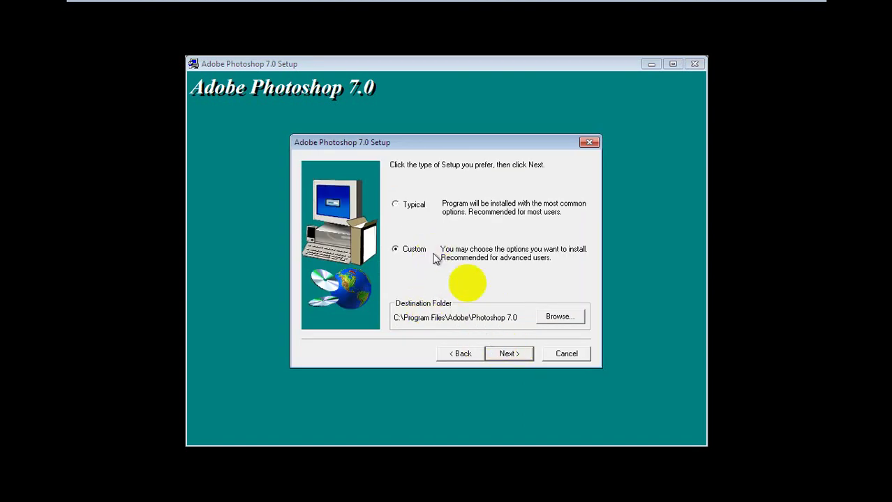
pyautogui.click(510, 355)
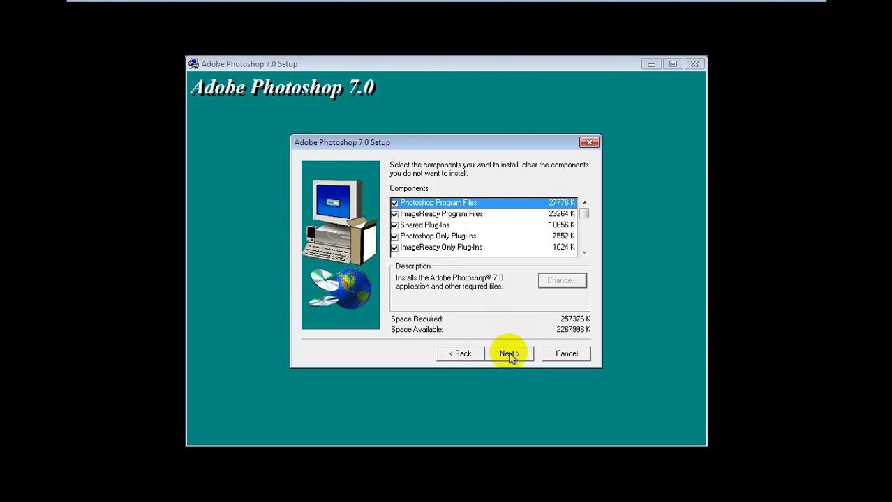
pyautogui.click(508, 353)
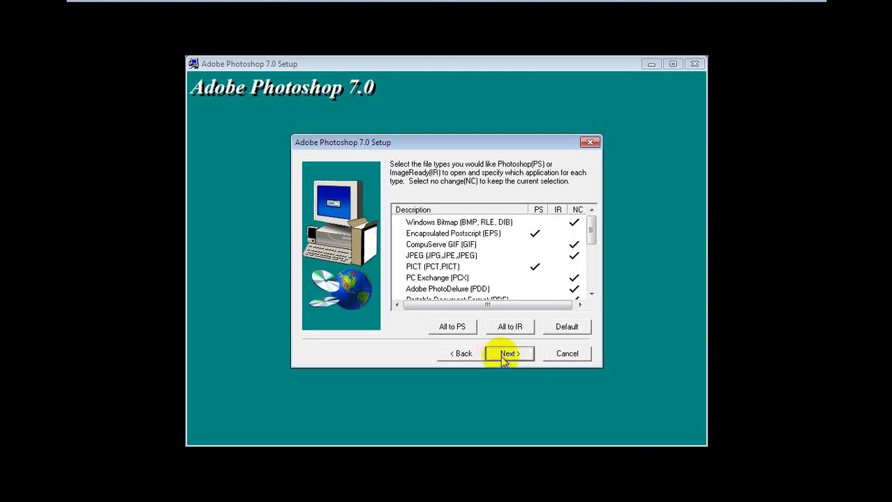
pyautogui.click(502, 356)
pyautogui.click(500, 356)
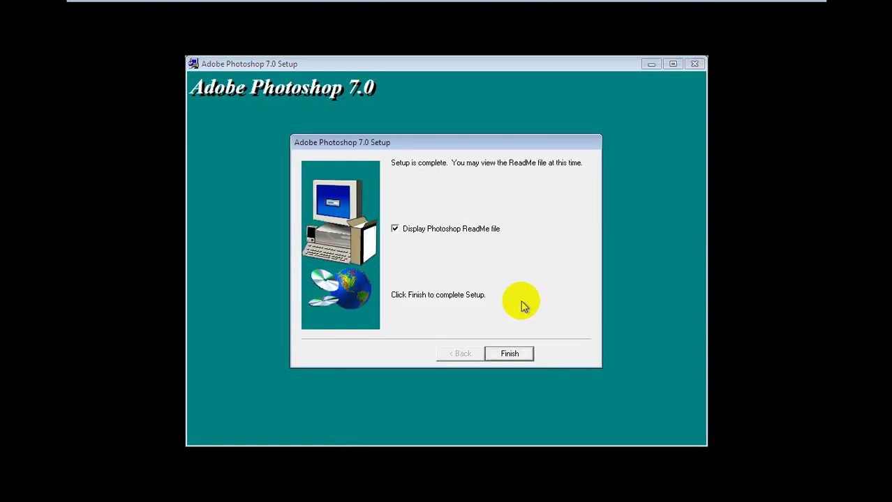
# Finish the Photoshop 7.0 installation, closing its ReadMe file, and exit the second Photoshop setup instance
pyautogui.click(508, 356)
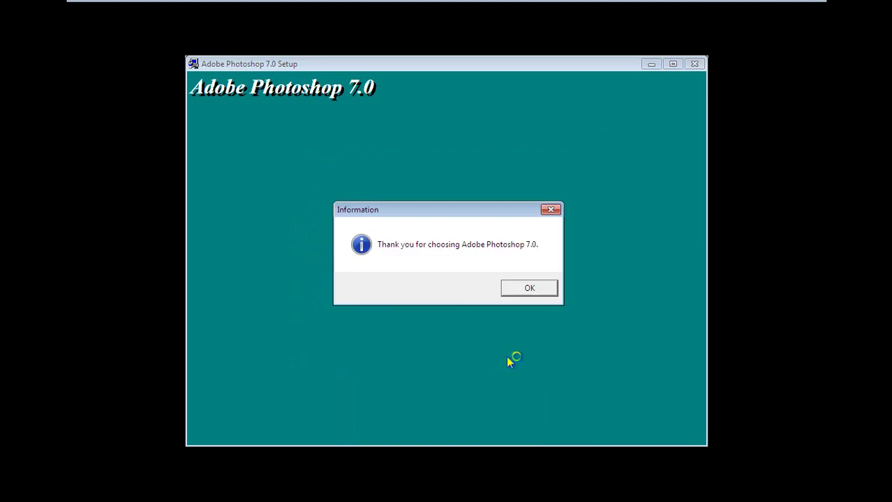
pyautogui.click(528, 288)
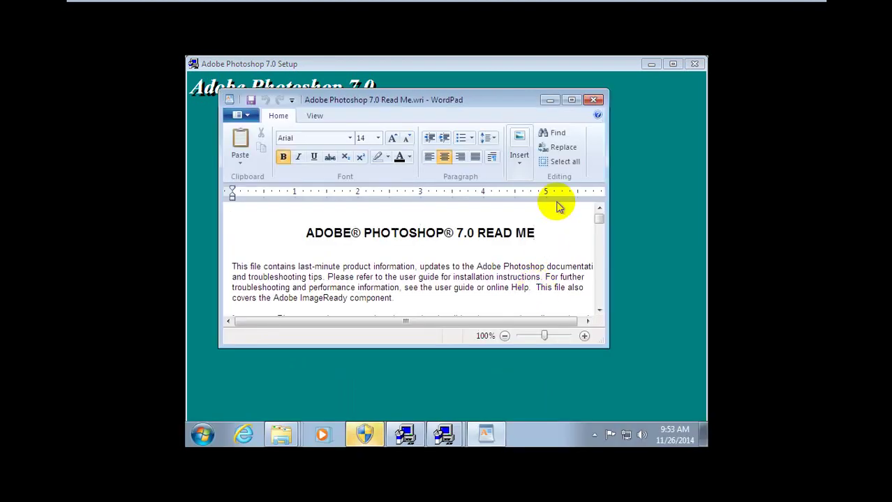
pyautogui.click(593, 100)
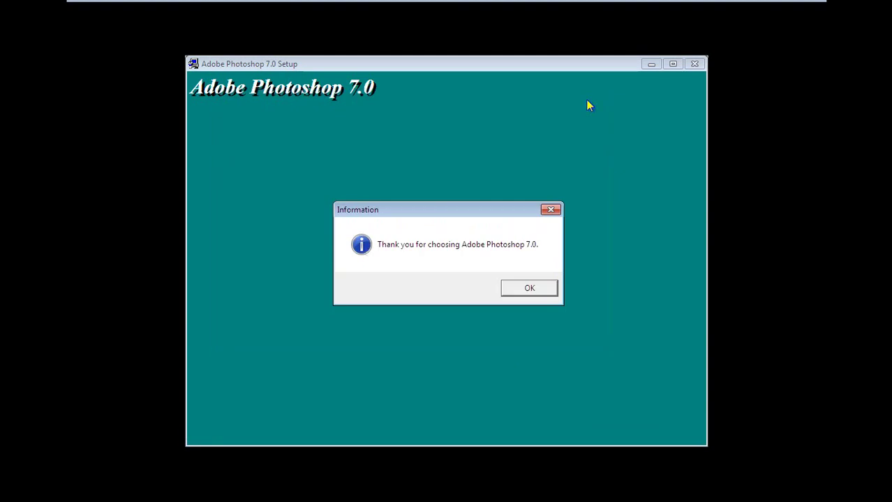
pyautogui.click(529, 287)
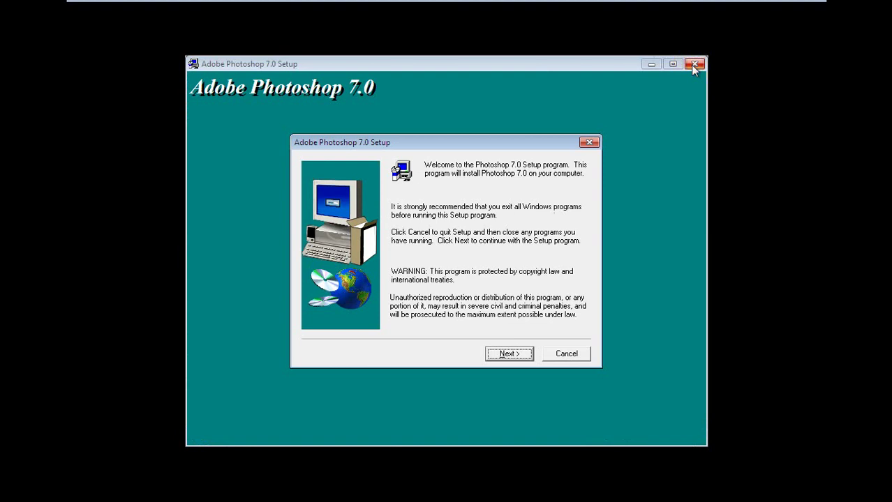
pyautogui.click(570, 354)
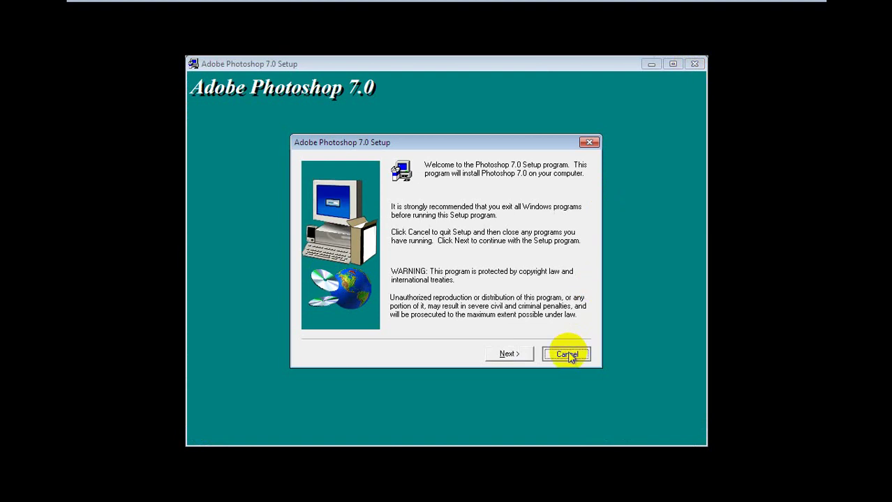
pyautogui.click(487, 315)
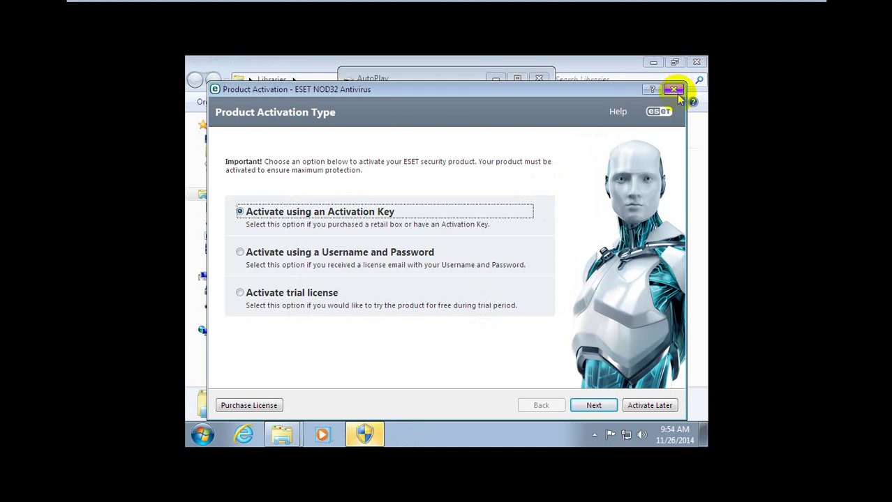
# Dismiss the ESET product activation window and launch idman621build3 from the idm folder on Removable Disk (F:)
pyautogui.click(675, 91)
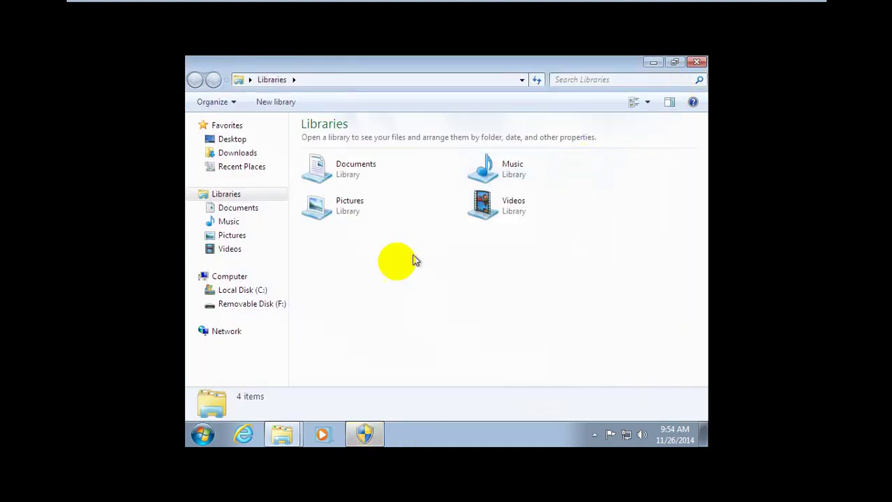
pyautogui.click(273, 311)
pyautogui.doubleClick(335, 157)
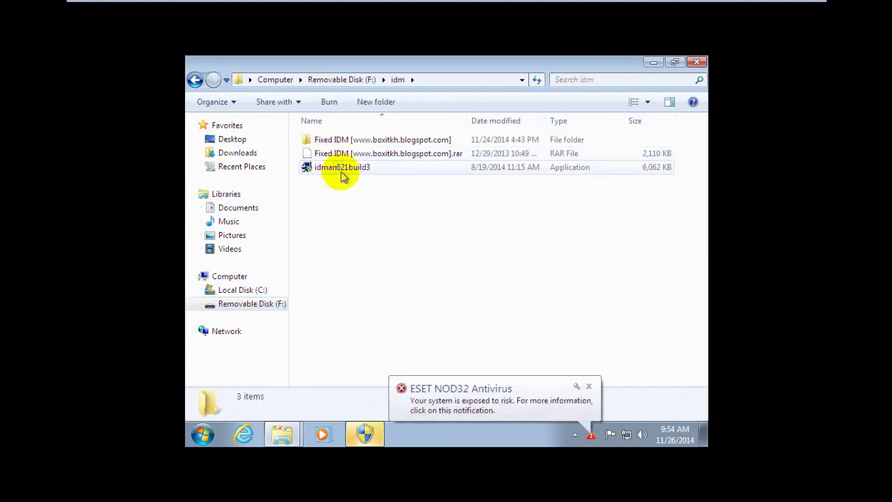
pyautogui.click(342, 176)
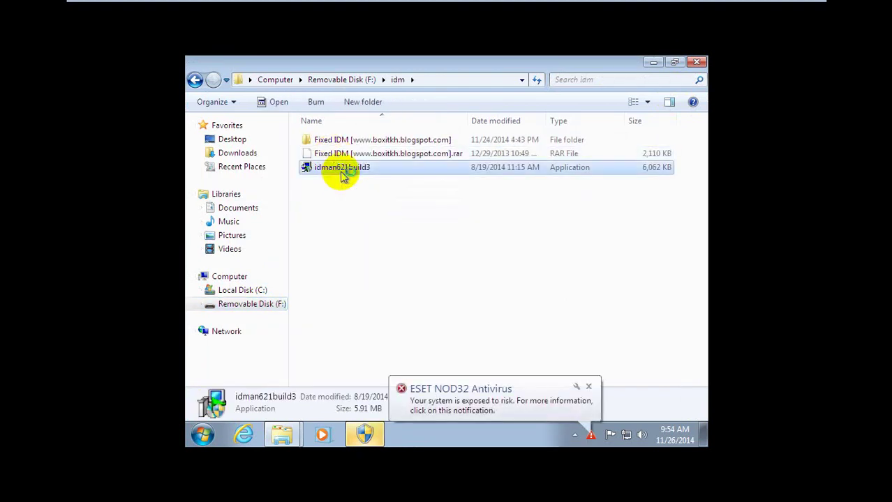
pyautogui.doubleClick(342, 177)
pyautogui.click(497, 278)
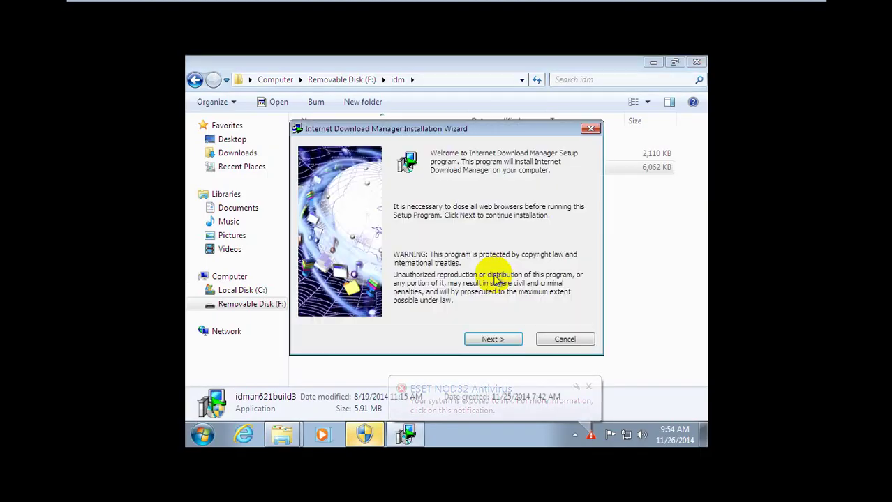
# Accept the license, install Internet Download Manager through to the end of its wizard, and acknowledge the Internet Explorer integration notice
pyautogui.click(494, 340)
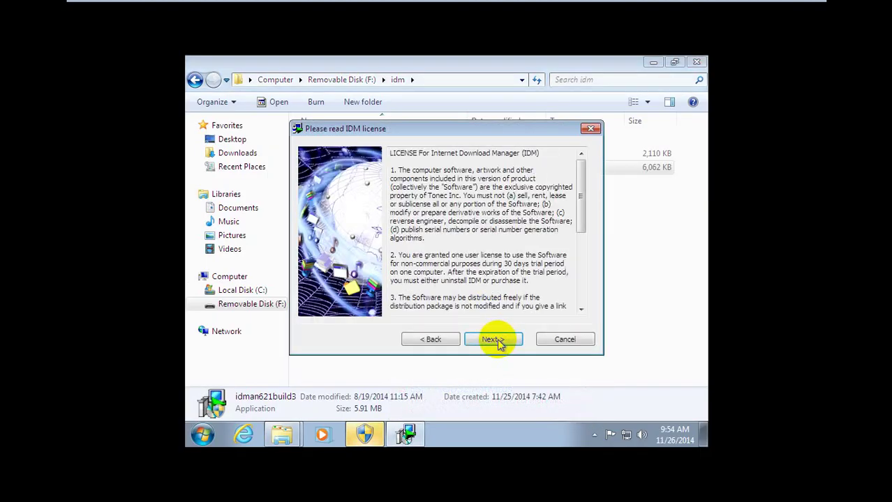
pyautogui.click(495, 340)
pyautogui.click(494, 340)
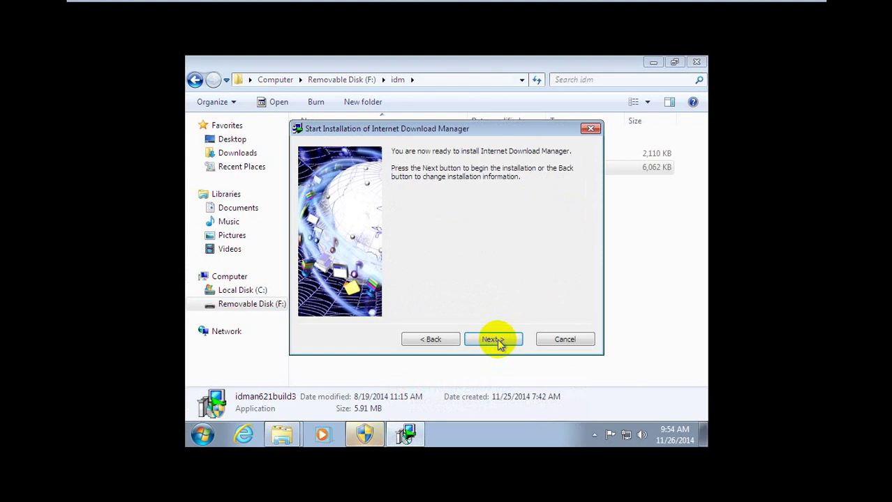
pyautogui.click(494, 340)
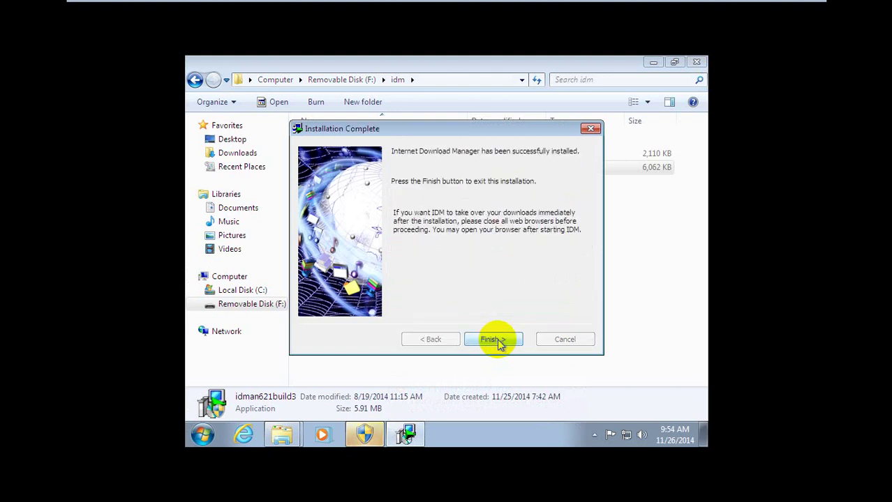
pyautogui.click(494, 340)
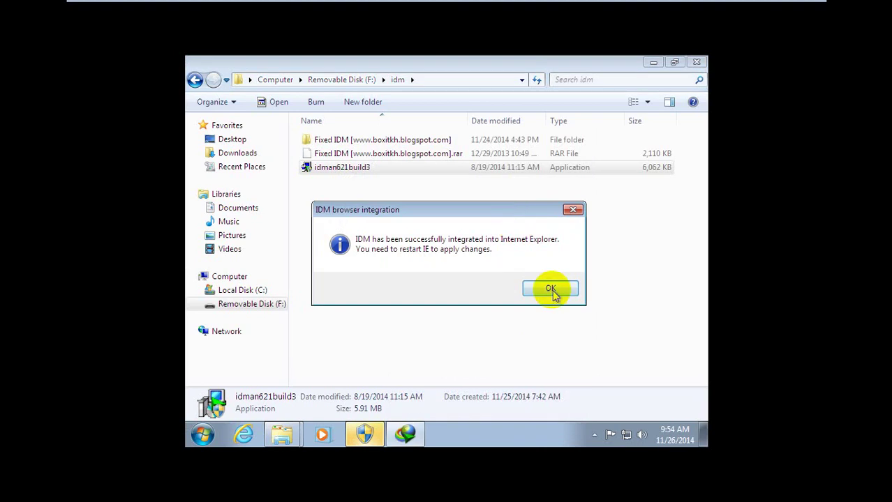
pyautogui.click(549, 289)
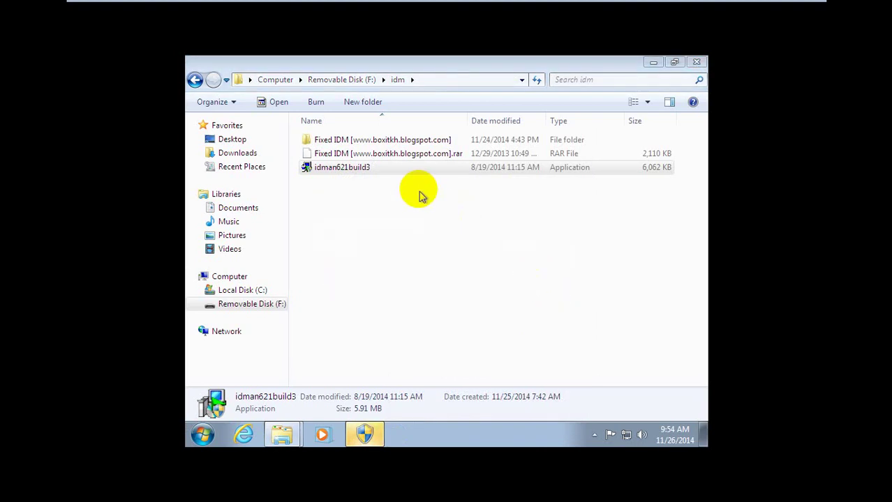
# Decline the pending User Account Control request from Setup.exe
pyautogui.doubleClick(395, 173)
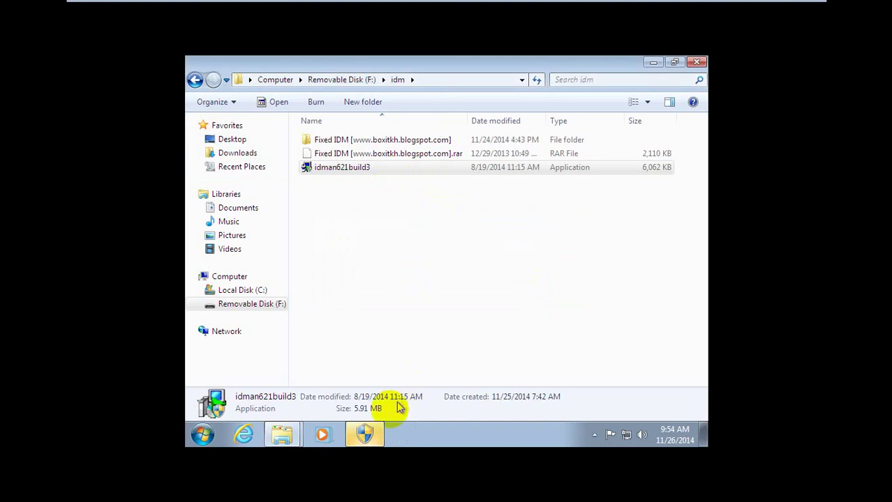
pyautogui.click(366, 434)
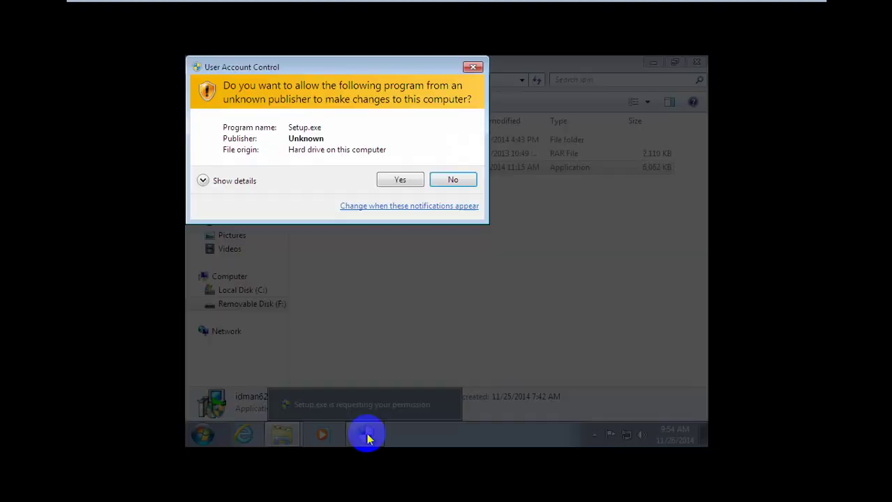
pyautogui.click(441, 184)
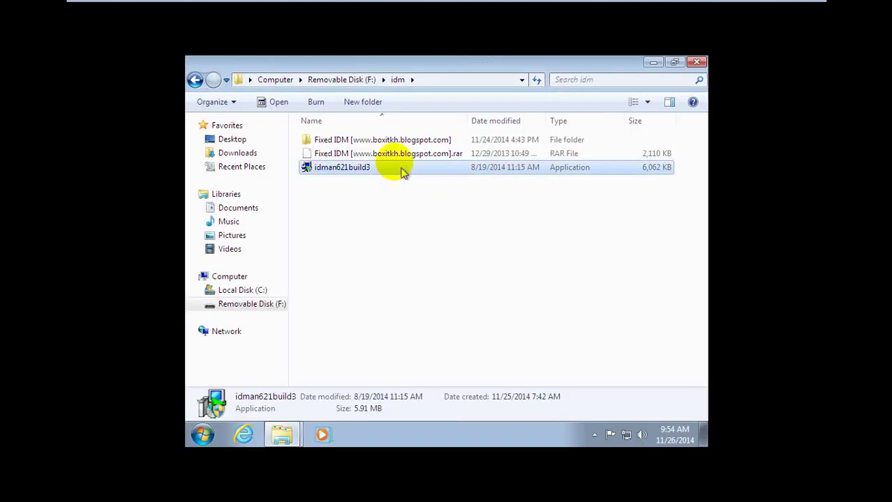
# Leave the idm folder and close the file browser and the AutoPlay window in the virtual machine
pyautogui.click(196, 80)
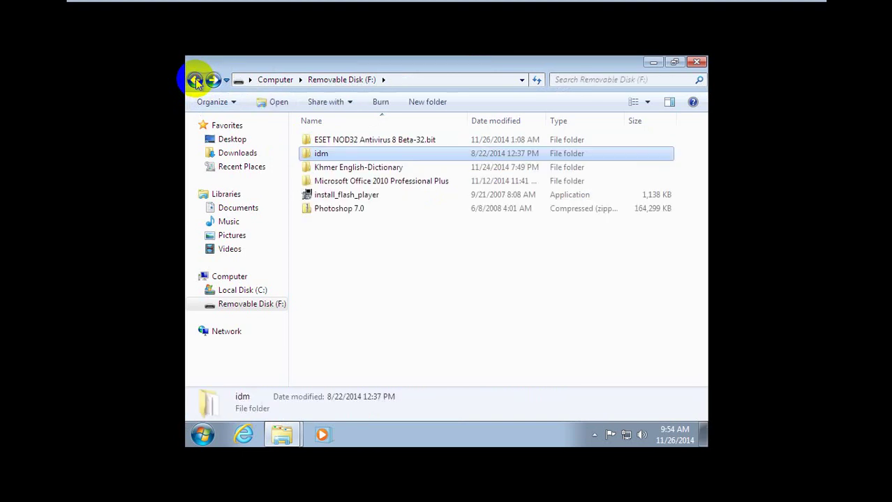
pyautogui.click(195, 80)
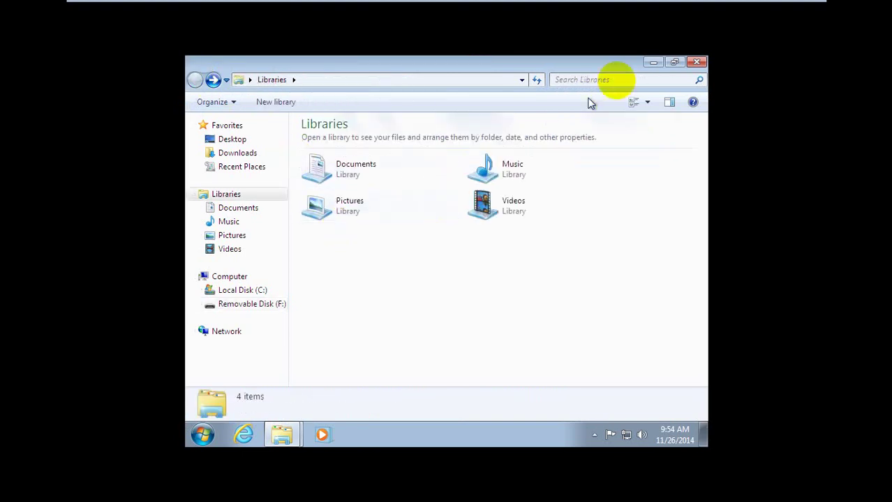
pyautogui.click(696, 63)
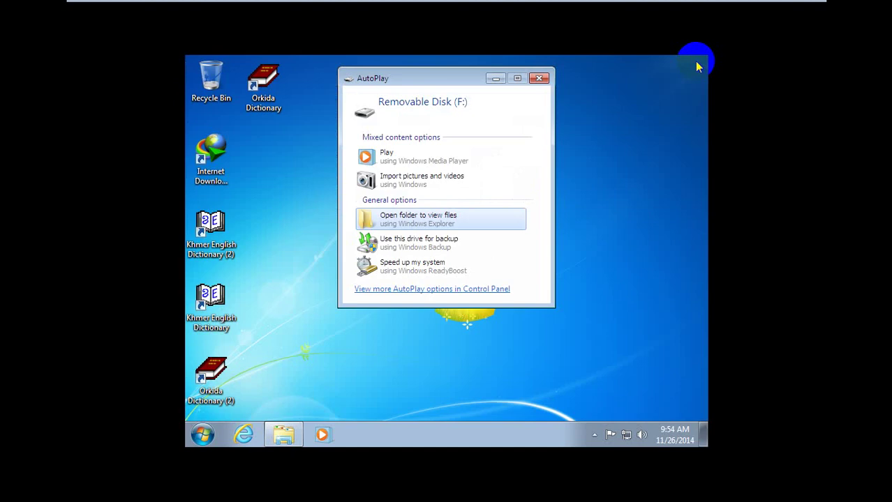
pyautogui.click(538, 79)
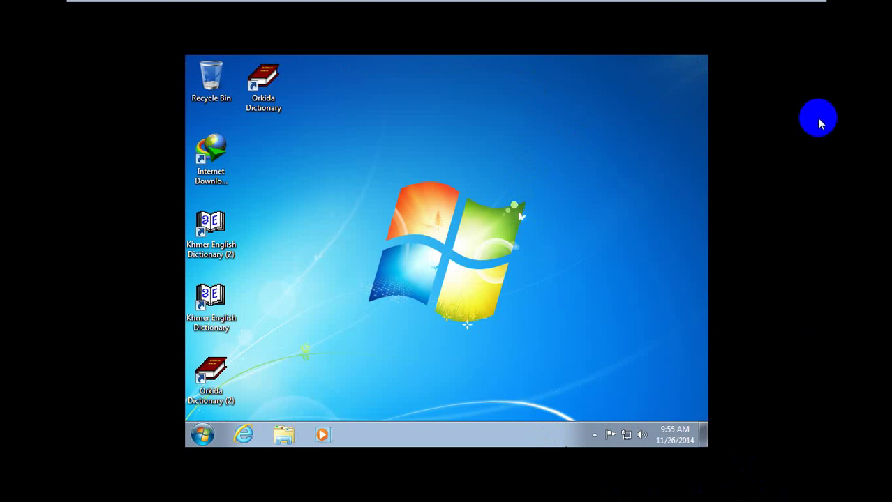
# Exit the virtual machine's full-screen view and check the host's hidden notification icons
pyautogui.moveTo(551, 10)
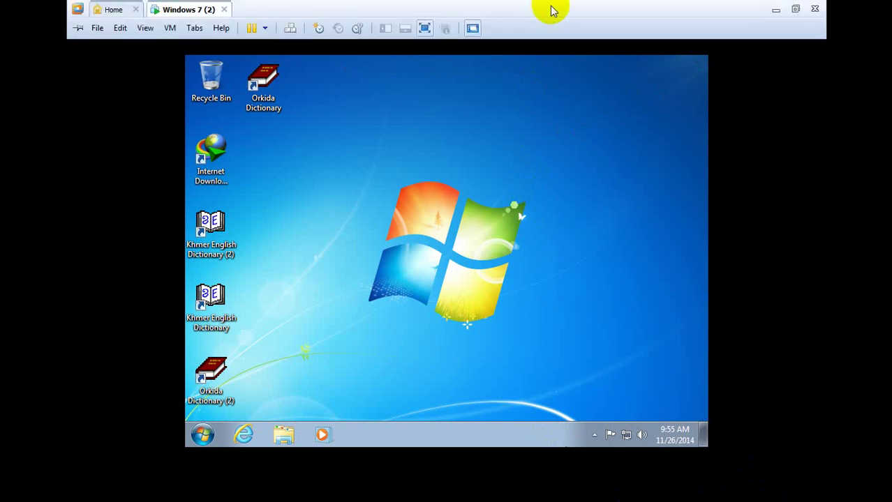
pyautogui.click(425, 28)
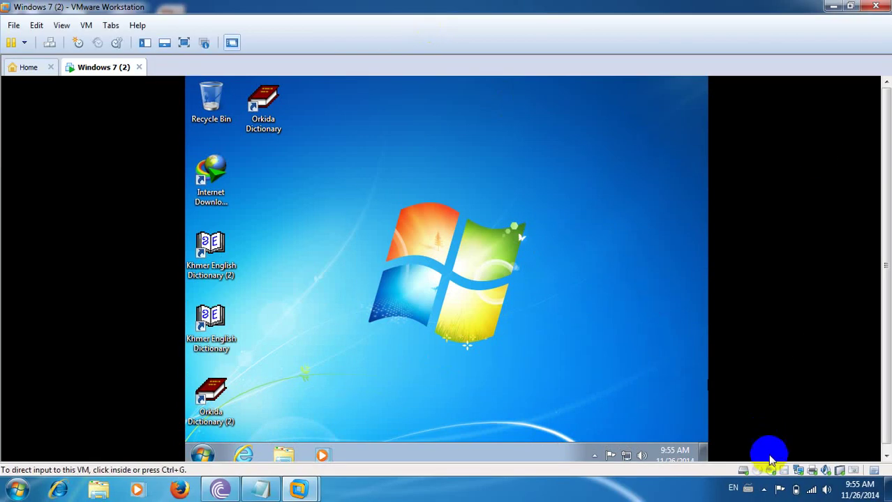
pyautogui.click(764, 489)
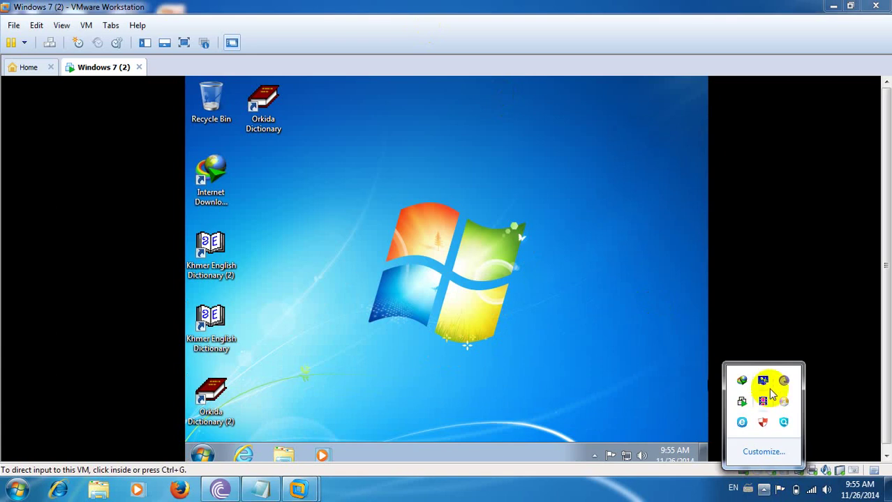
pyautogui.click(682, 391)
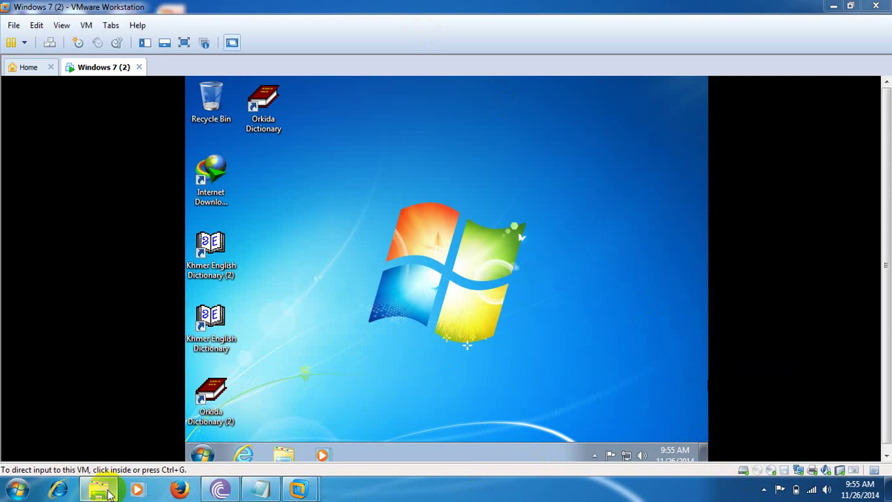
# On the host computer, open the Microsof Offices folder inside Install Program on Local Disk (D:)
pyautogui.click(105, 492)
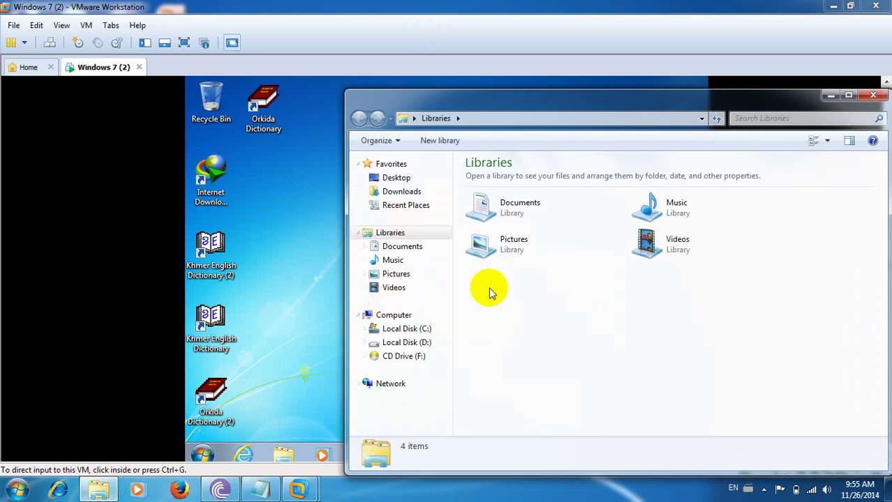
pyautogui.click(428, 342)
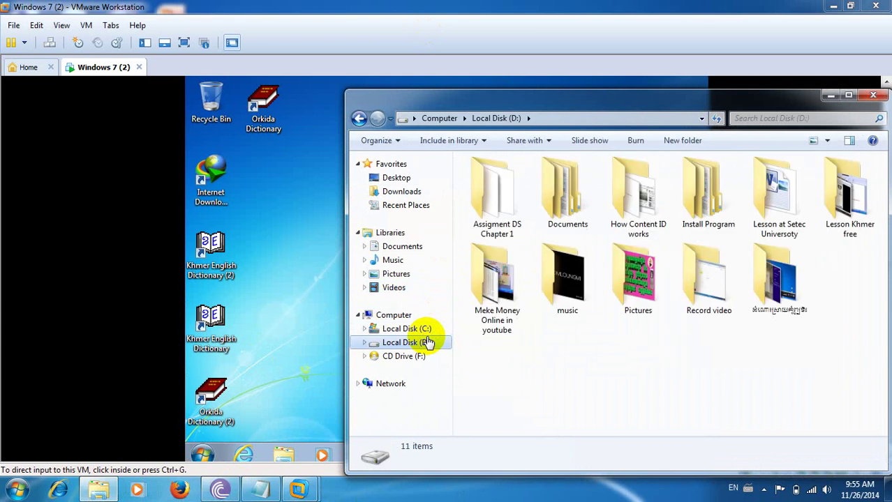
pyautogui.click(696, 216)
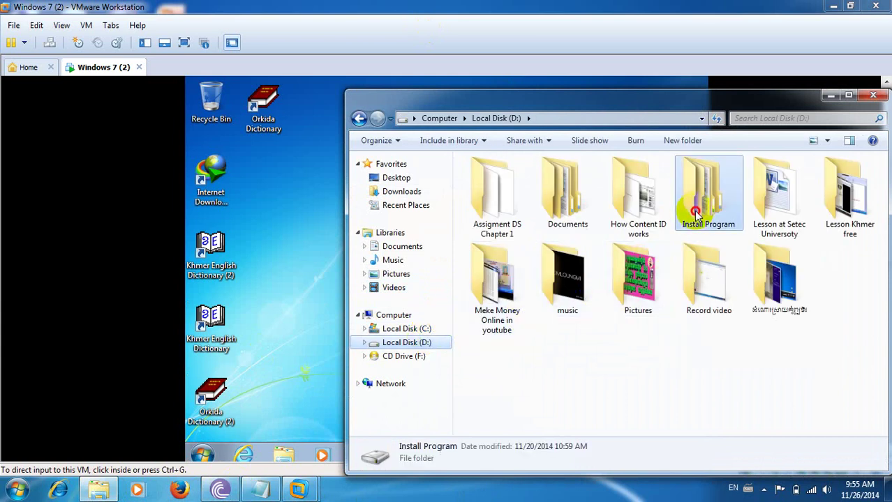
pyautogui.doubleClick(695, 216)
pyautogui.doubleClick(694, 207)
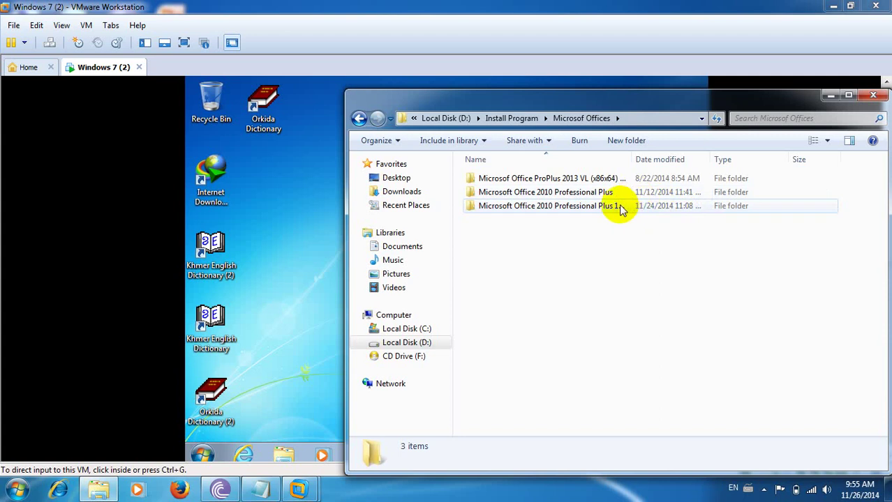
# Open the Microsof Office ProPlus 2013 VL (x86x64) EN folder and copy the Microsoft Office ProPlus 2013 VL x86 EN folder
pyautogui.click(606, 179)
pyautogui.doubleClick(607, 179)
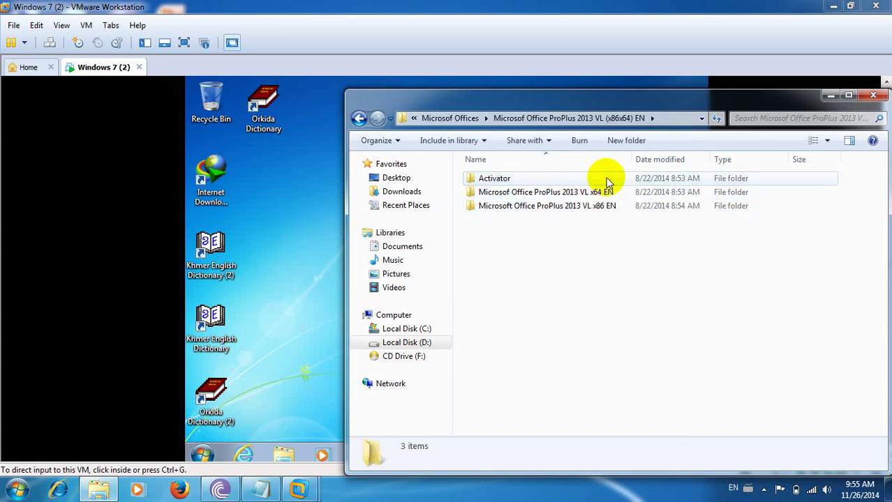
pyautogui.click(597, 192)
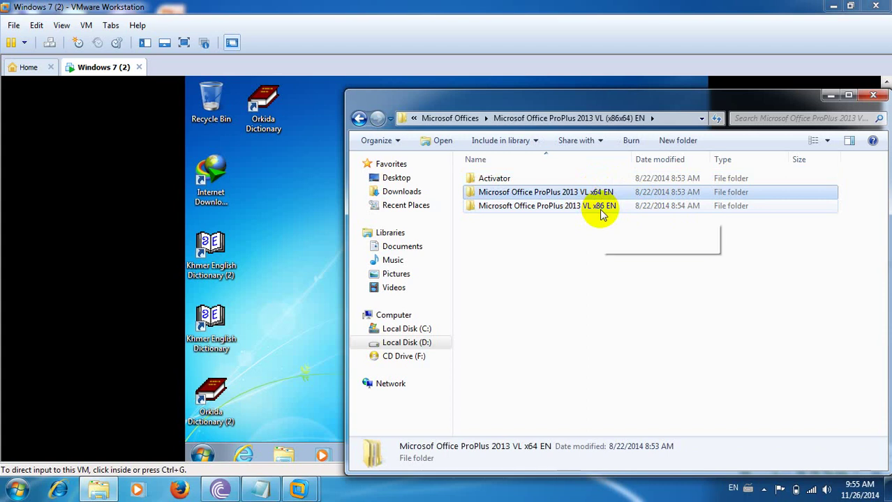
pyautogui.click(602, 210)
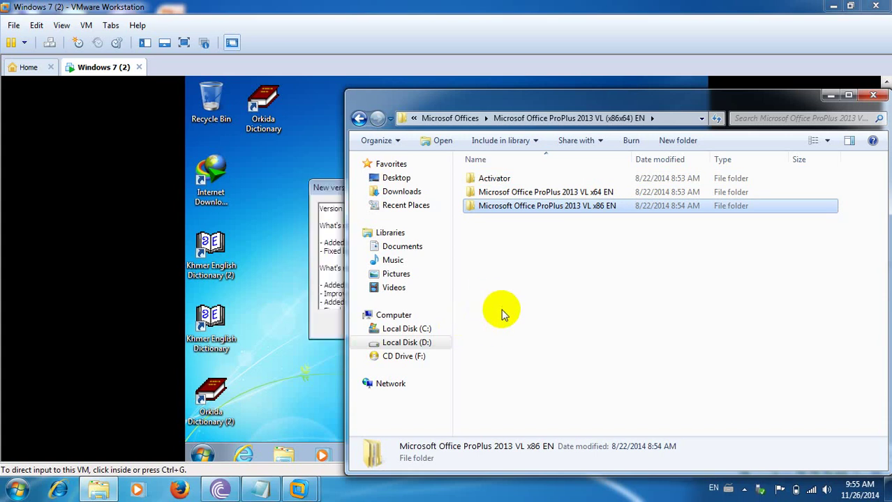
# Decline the Internet Download Manager update offered in the virtual machine
pyautogui.click(332, 195)
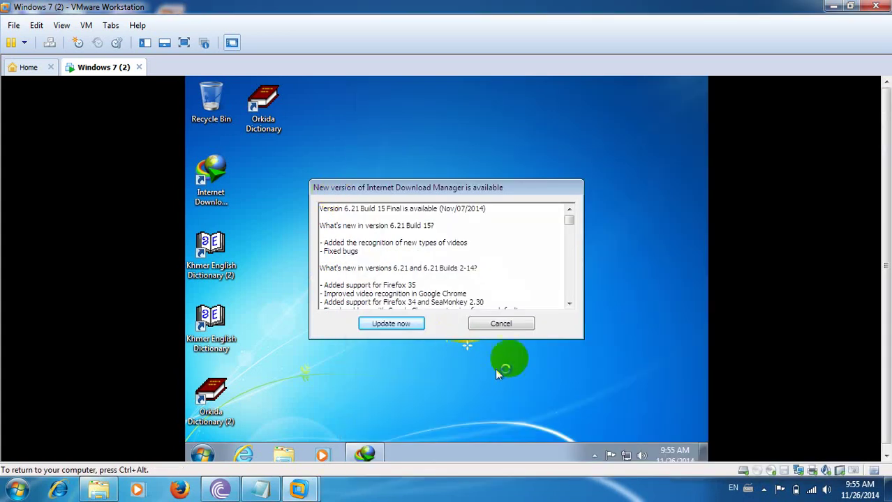
pyautogui.click(501, 324)
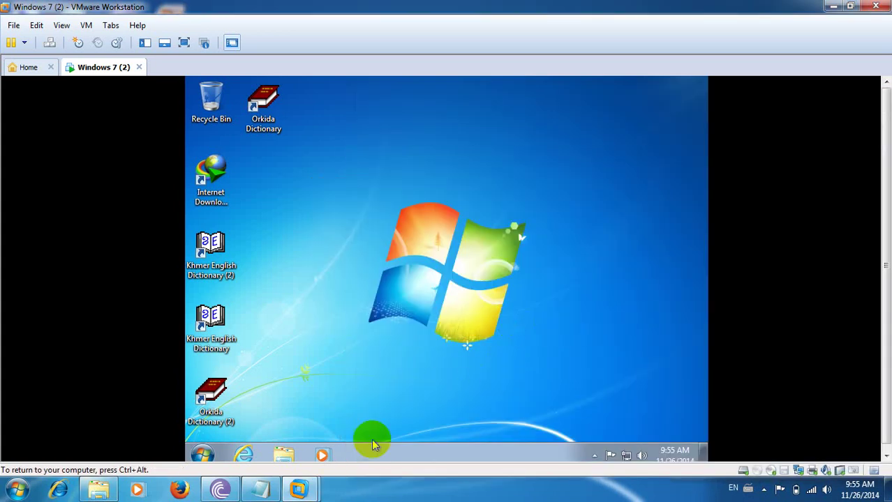
# Dismiss the scan-and-fix prompt, paste the Office x86 folder onto Removable Disk (G:) with the copy progress minimized, and return to the source folder
pyautogui.click(101, 492)
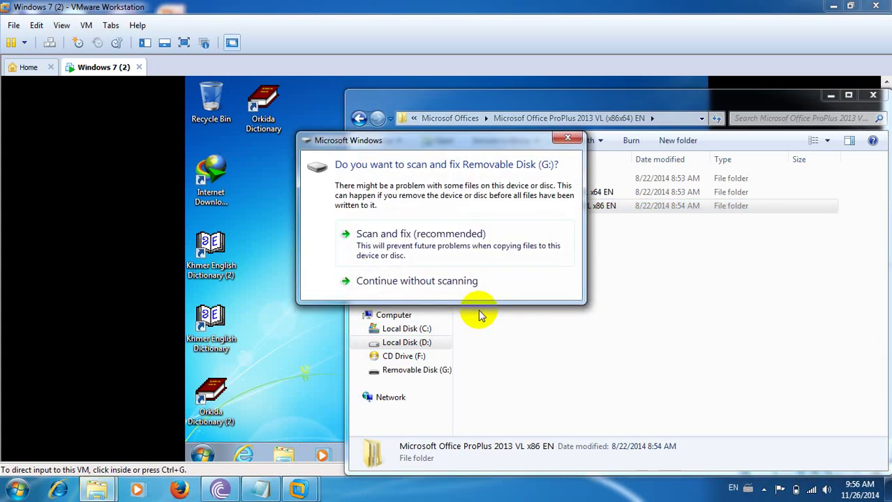
pyautogui.click(569, 139)
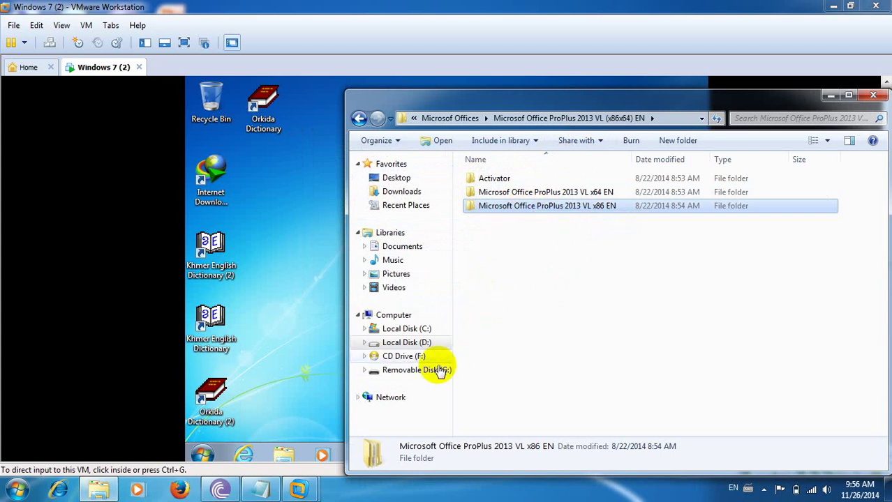
pyautogui.click(416, 370)
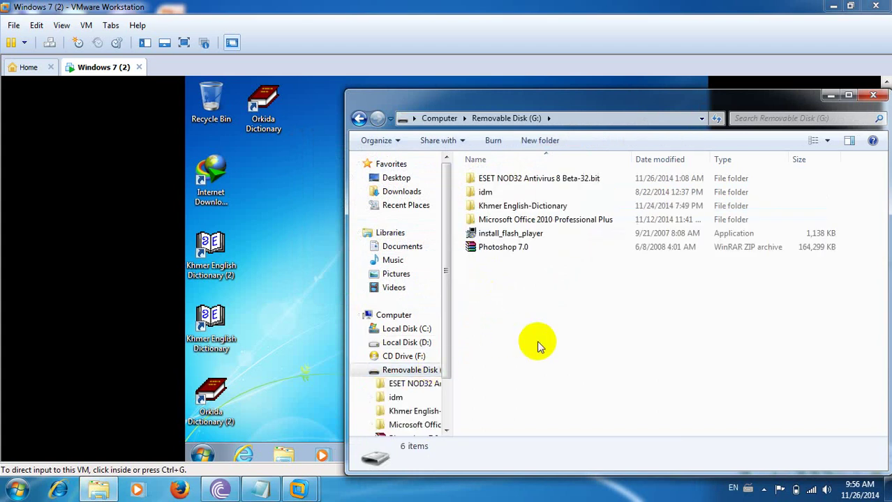
pyautogui.hotkey('ctrl', 'v')
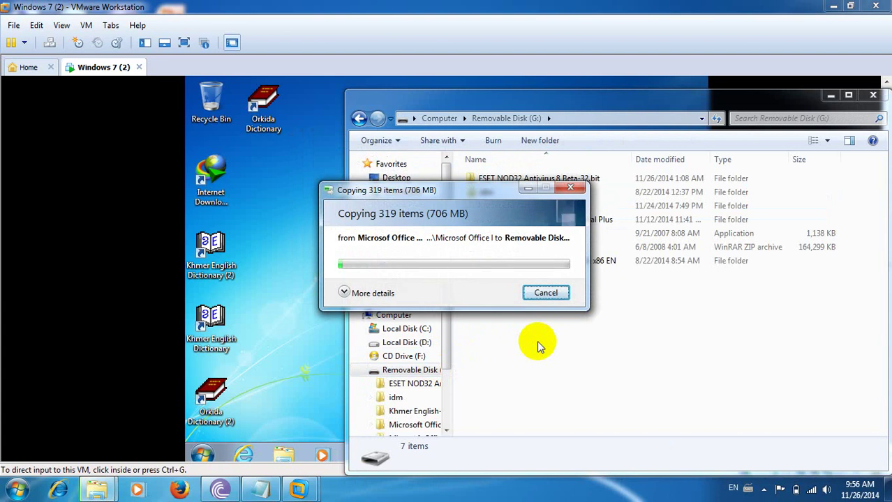
pyautogui.click(529, 188)
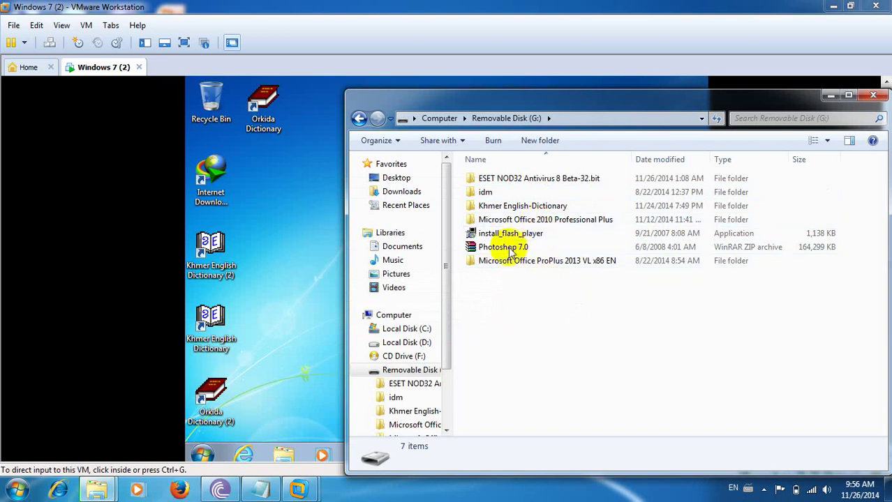
pyautogui.click(359, 119)
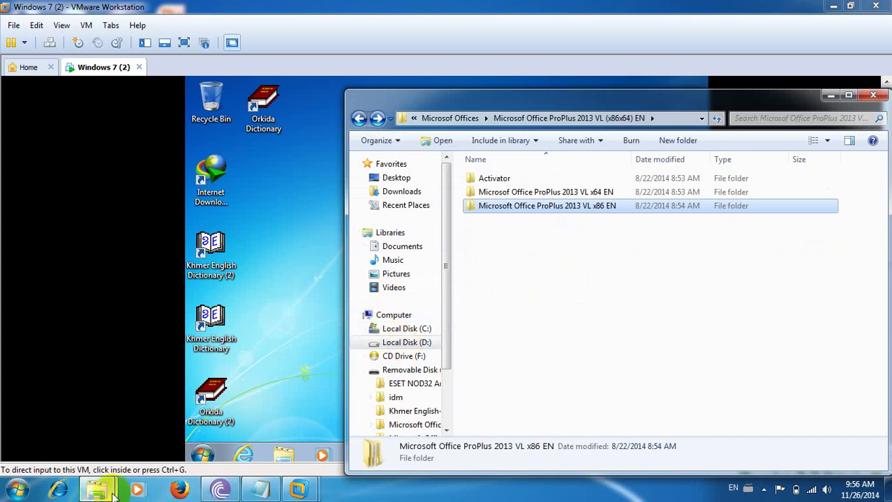
# Return to the virtual machine and delete the duplicate Khmer English Dictionary (2) shortcut from its desktop
pyautogui.moveTo(114, 494)
pyautogui.click(194, 432)
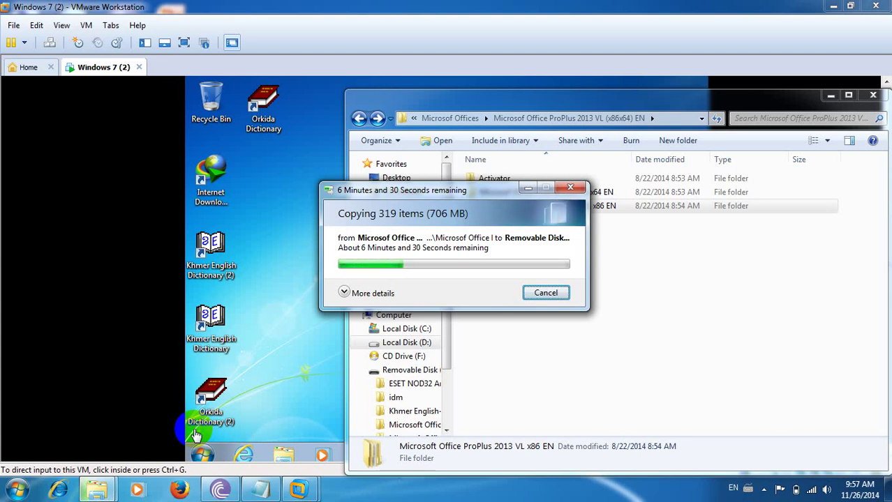
pyautogui.click(206, 262)
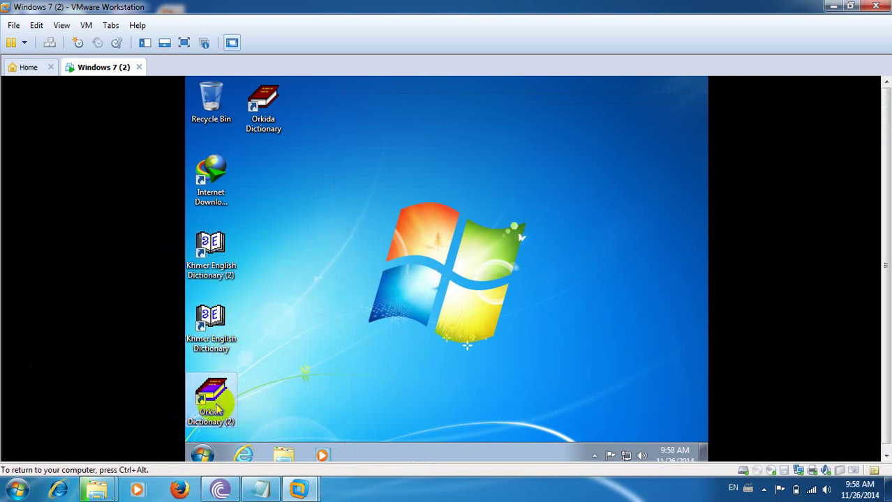
pyautogui.click(226, 260)
pyautogui.press('Delete')
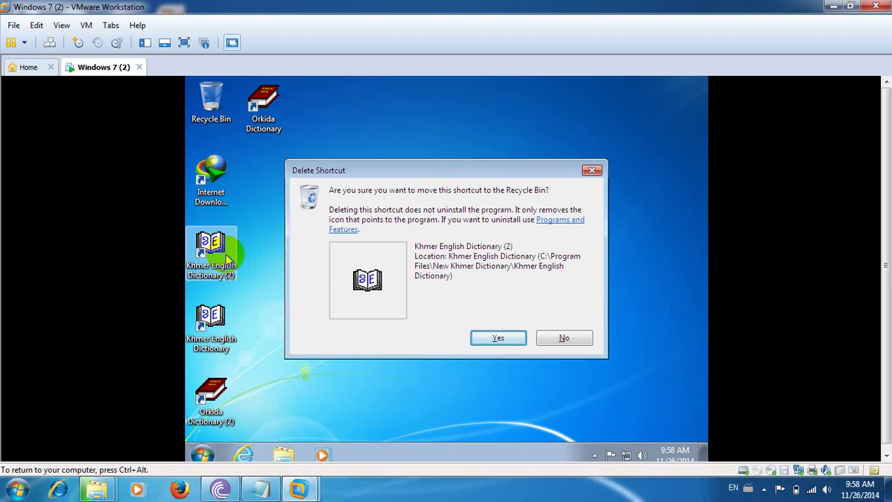
pyautogui.press('Return')
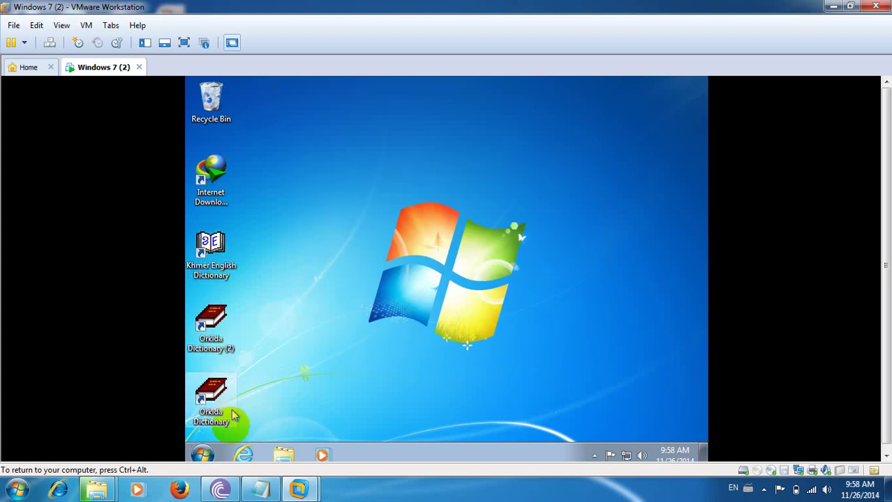
# Search the virtual machine's programs and files for "photos"
pyautogui.click(202, 455)
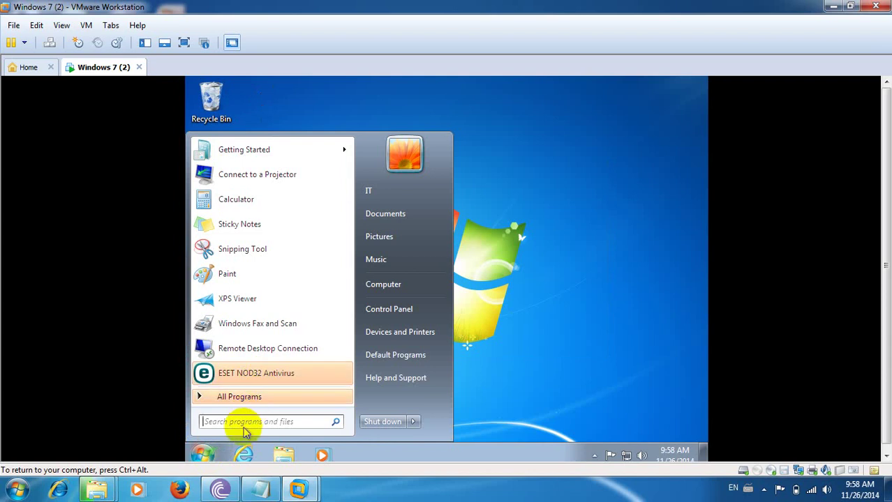
pyautogui.write('ph')
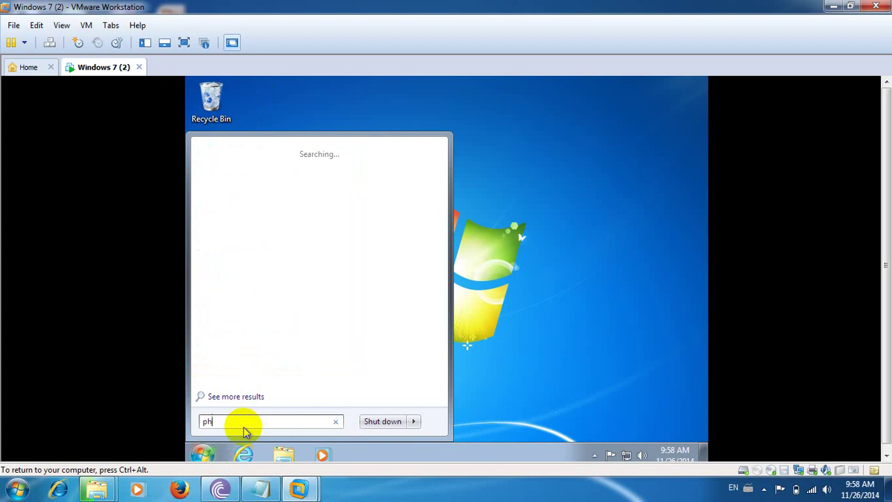
pyautogui.write('ot')
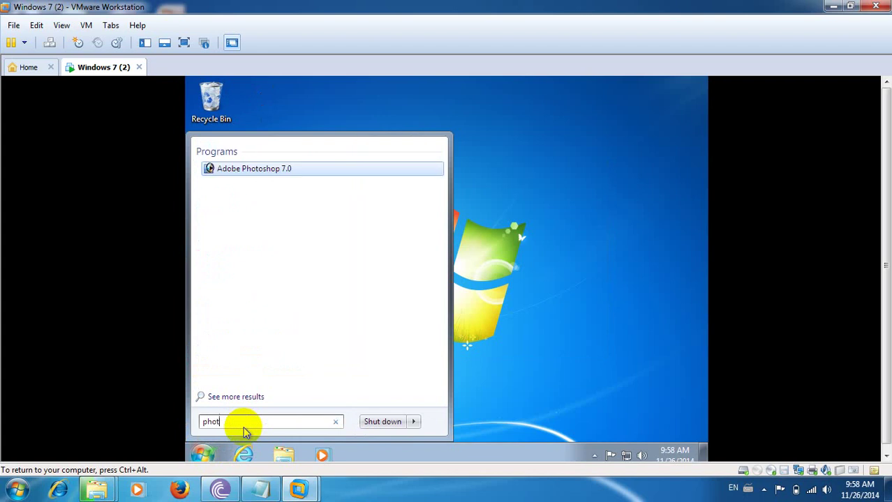
pyautogui.write('ostip')
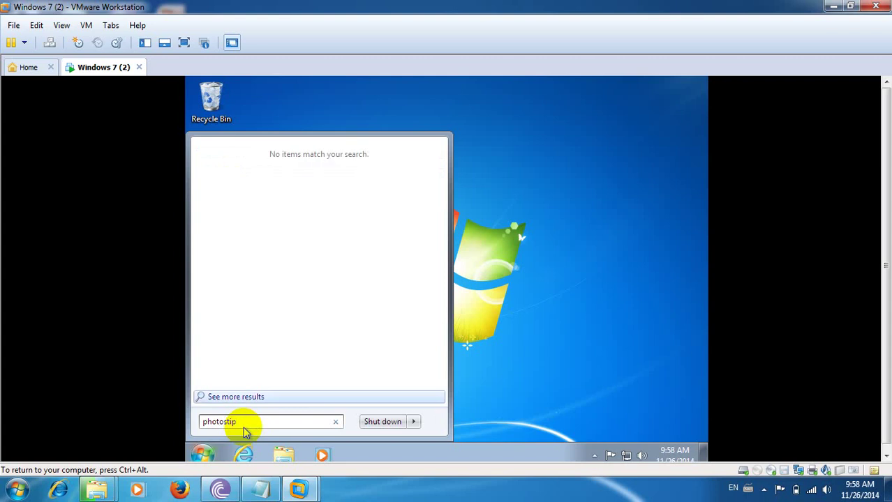
pyautogui.press('BackSpace')
pyautogui.press('BackSpace')
pyautogui.write('o')
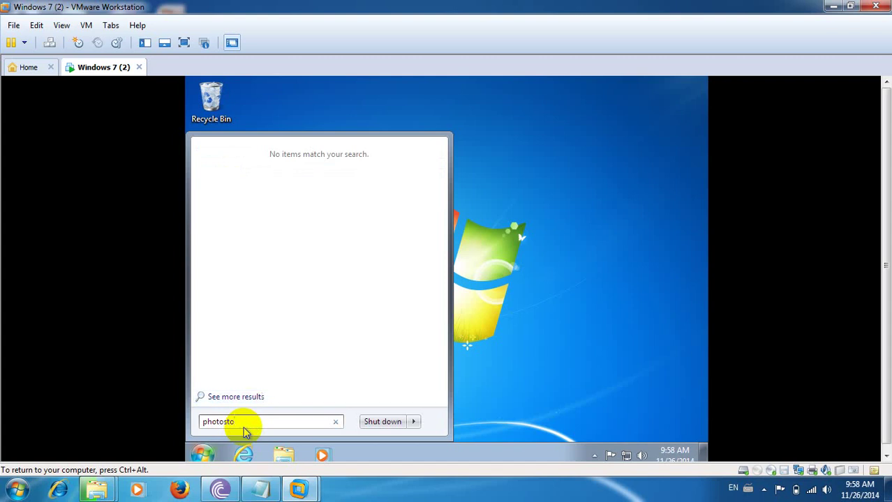
pyautogui.write('p\\\\\\\\')
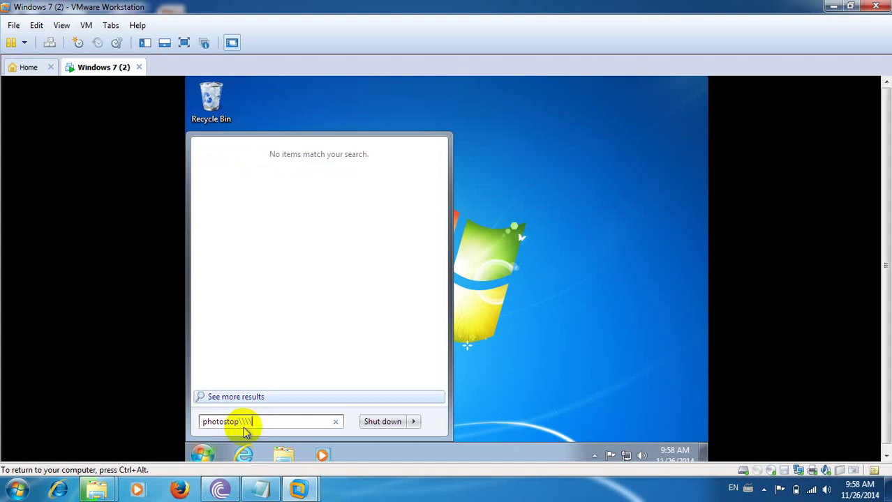
pyautogui.press('BackSpace')
pyautogui.press('BackSpace')
pyautogui.press('BackSpace')
pyautogui.press('BackSpace')
pyautogui.press('BackSpace')
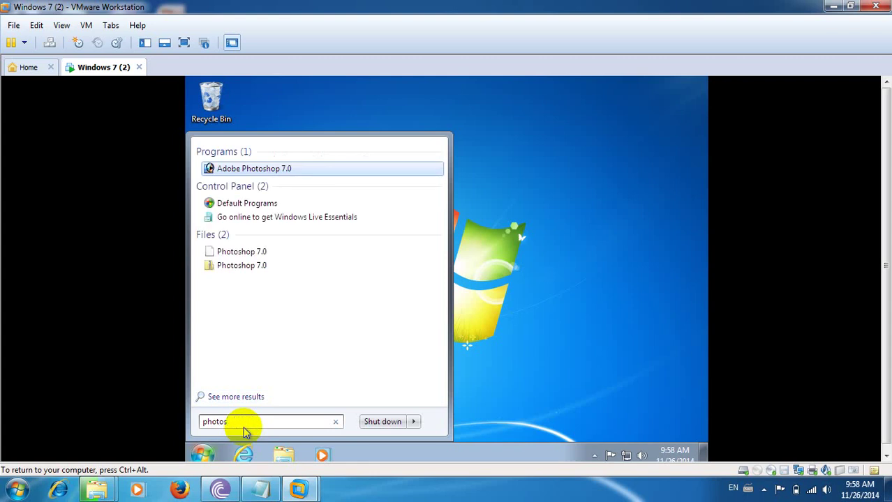
# Create a desktop shortcut for Adobe Photoshop 7.0 from the search results and close the search
pyautogui.rightClick(266, 169)
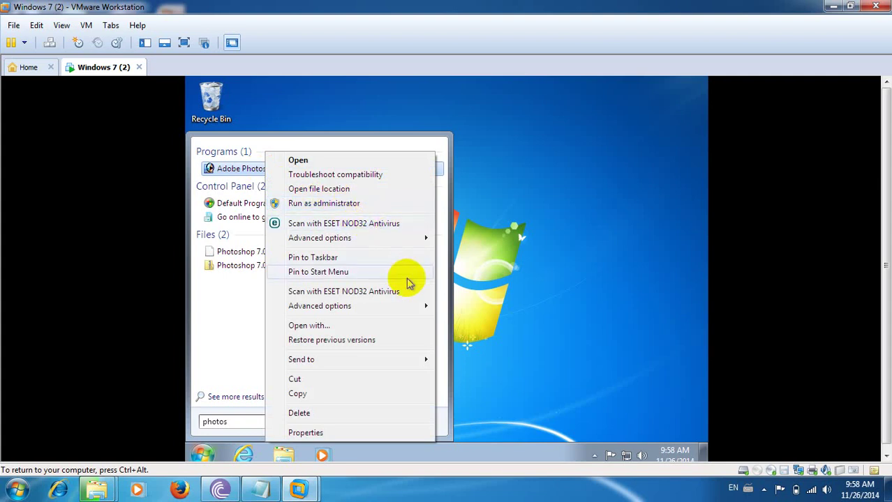
pyautogui.moveTo(419, 361)
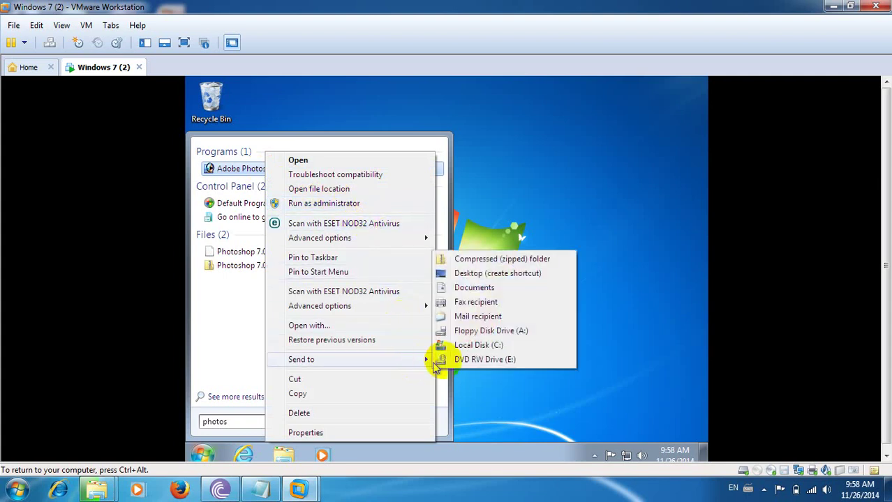
pyautogui.click(472, 275)
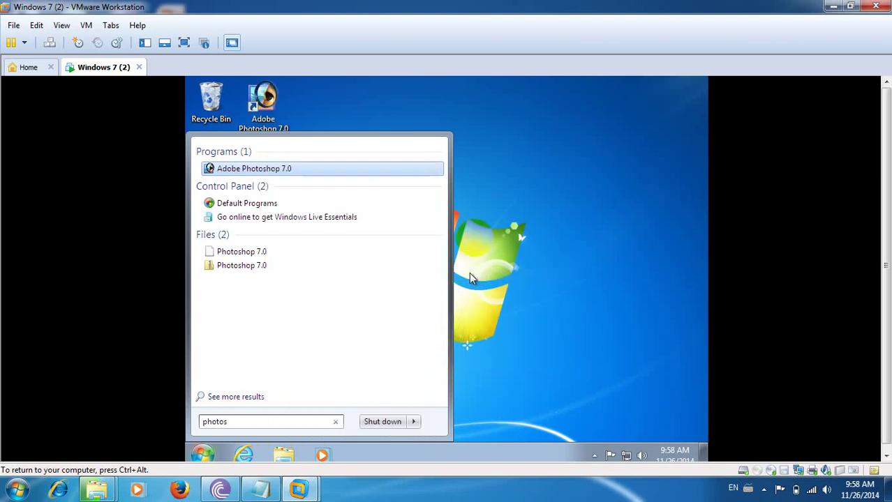
pyautogui.click(477, 224)
# Launch Adobe Photoshop 7.0 from its desktop shortcut, acknowledge the scratch volume notice and cancel the Adobe registration
pyautogui.click(275, 112)
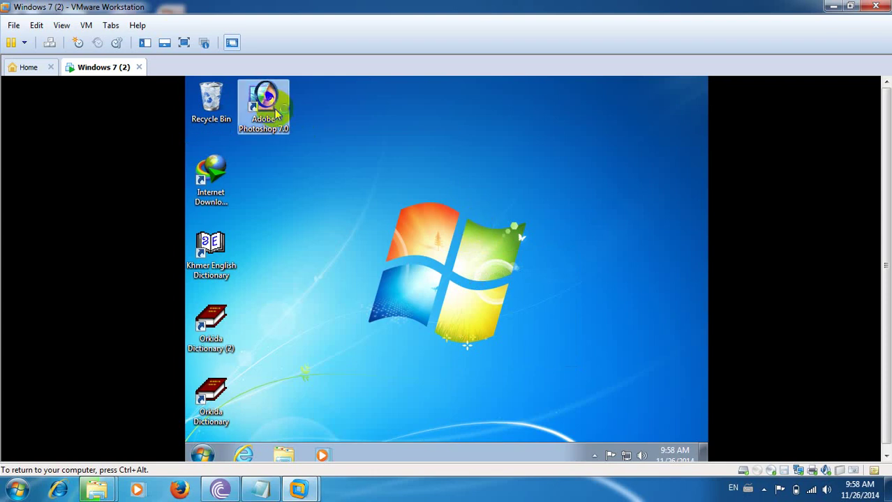
pyautogui.doubleClick(277, 114)
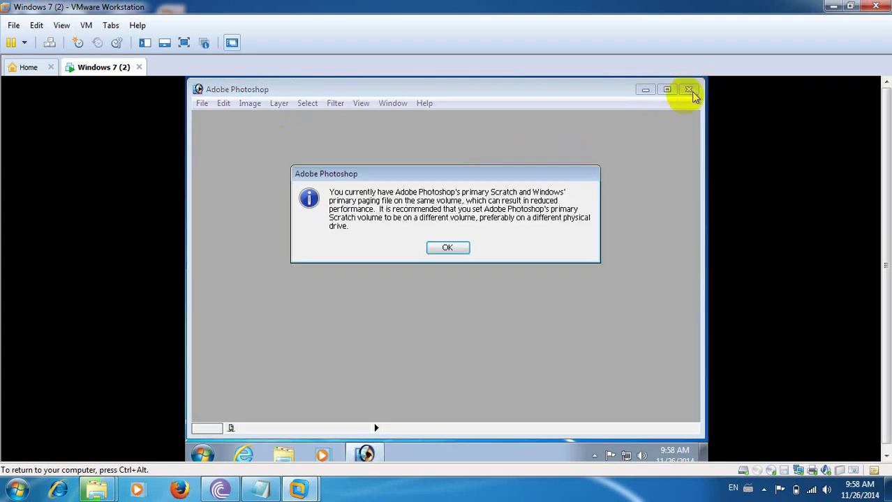
pyautogui.click(451, 248)
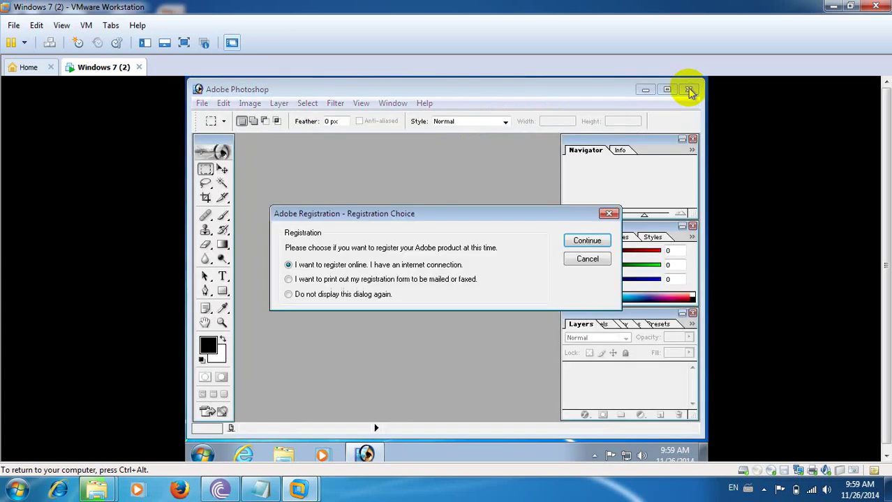
pyautogui.click(602, 260)
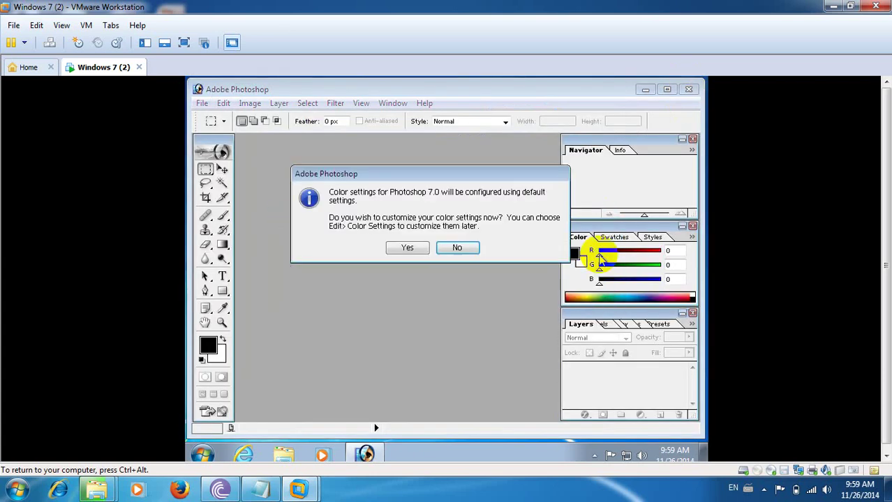
# Accept the offer to customize Photoshop's color settings, dismiss the Color Settings dialog and exit Photoshop
pyautogui.click(422, 250)
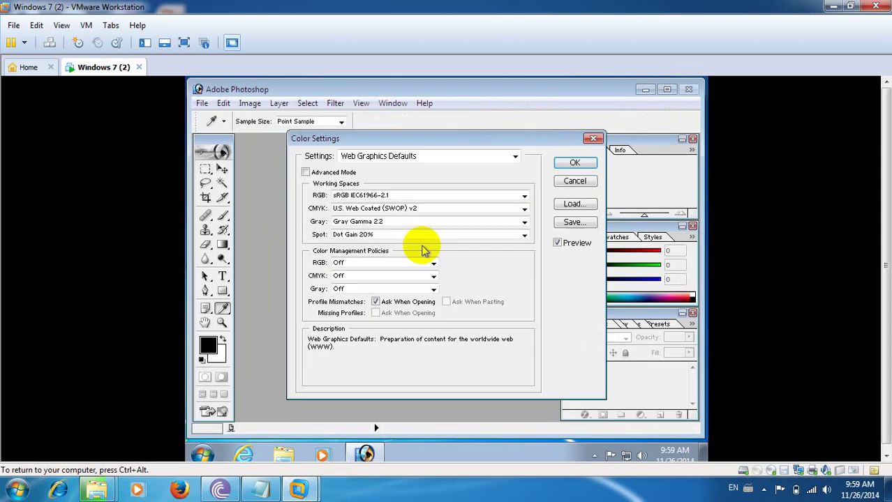
pyautogui.click(593, 140)
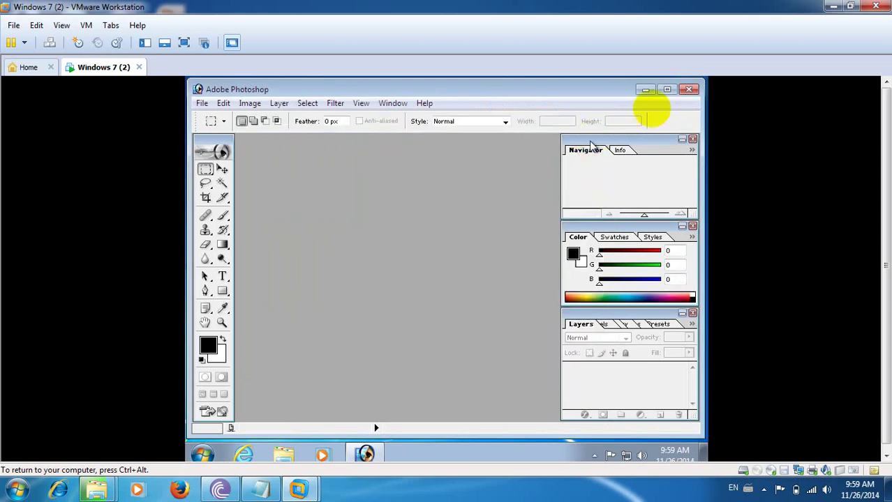
pyautogui.click(688, 91)
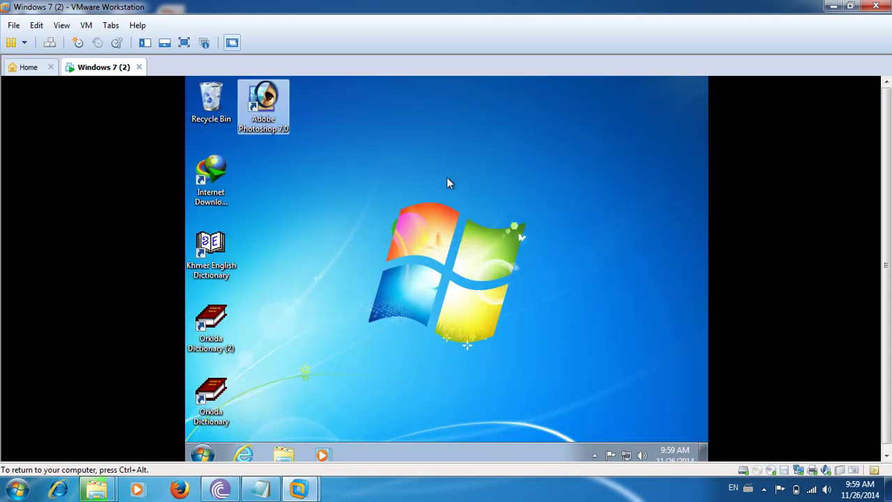
# Delete the duplicate Orkida Dictionary (2) shortcut from the virtual machine's desktop
pyautogui.click(391, 264)
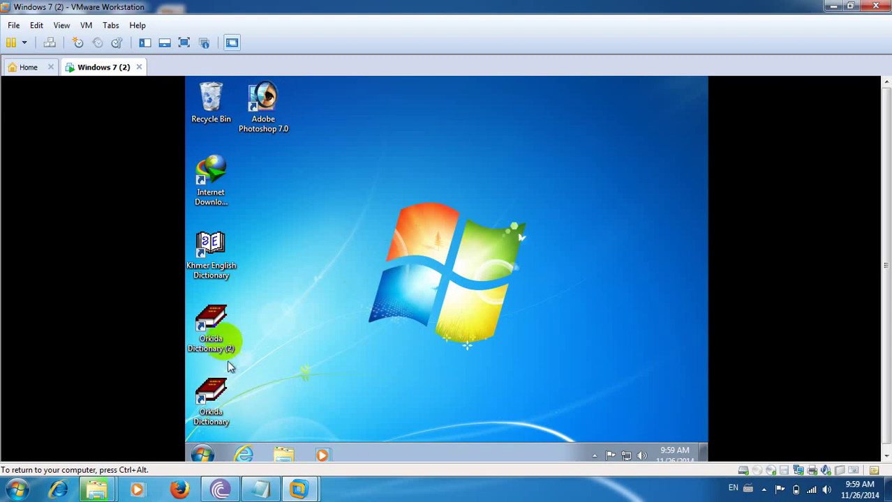
pyautogui.click(224, 340)
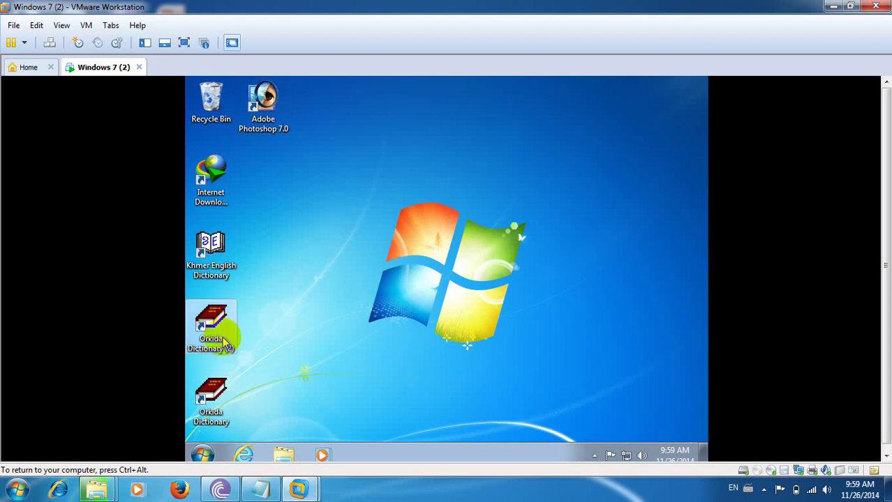
pyautogui.press('Delete')
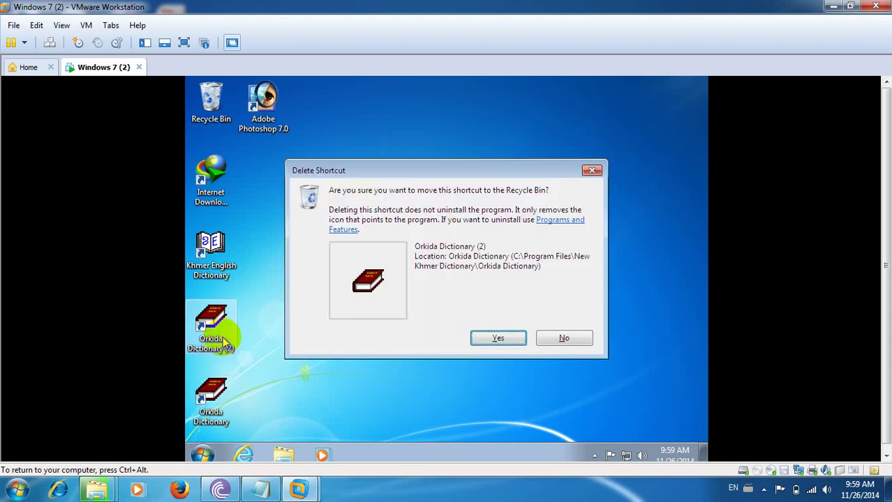
pyautogui.press('Return')
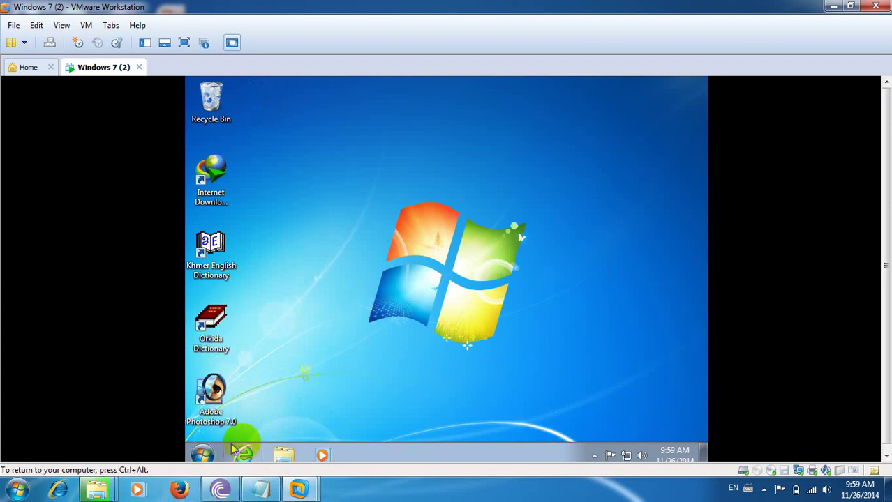
# Pin ESET NOD32 Antivirus to the virtual machine's Start menu
pyautogui.click(203, 453)
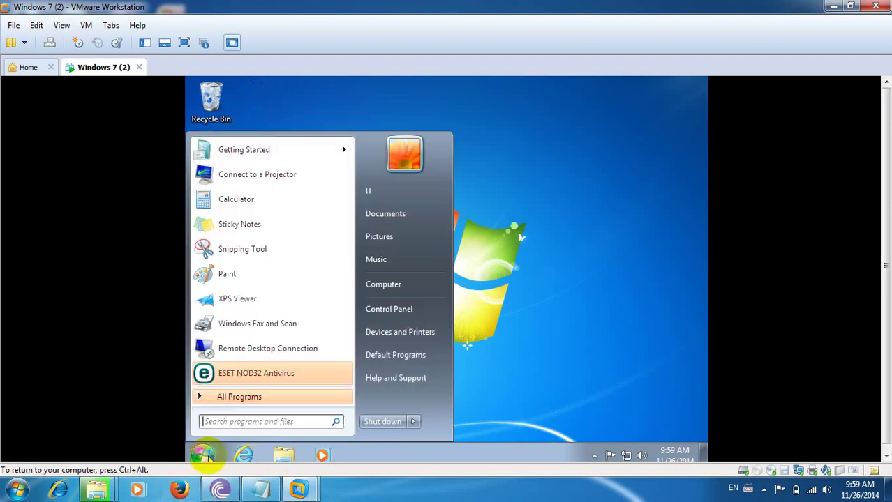
pyautogui.rightClick(246, 377)
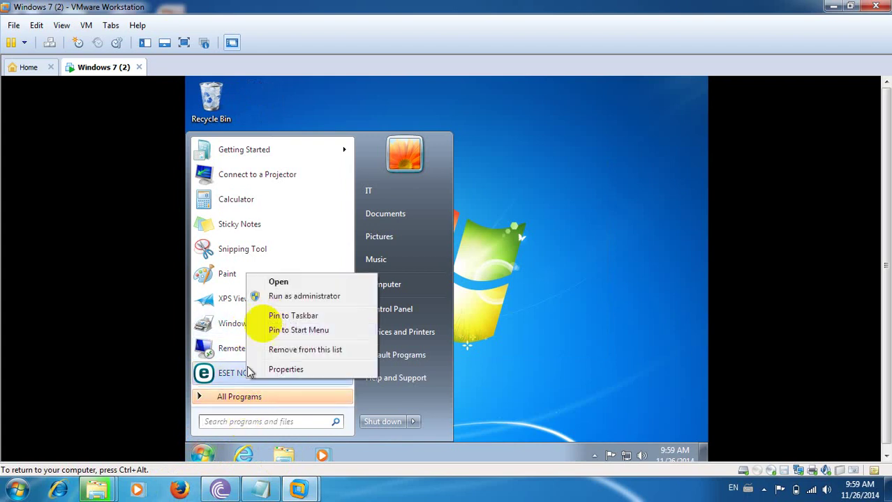
pyautogui.click(307, 331)
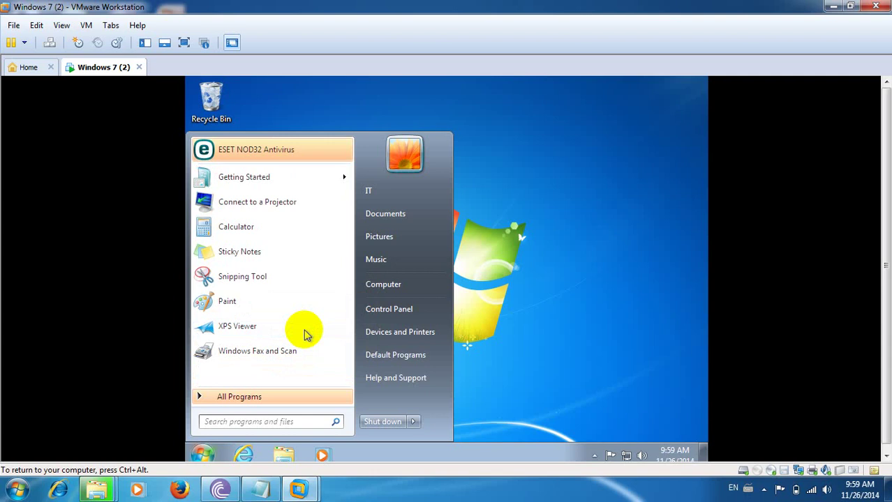
# Open the ESET NOD32 Antivirus file location through its shortcut properties and bring up the ESET program window
pyautogui.rightClick(293, 158)
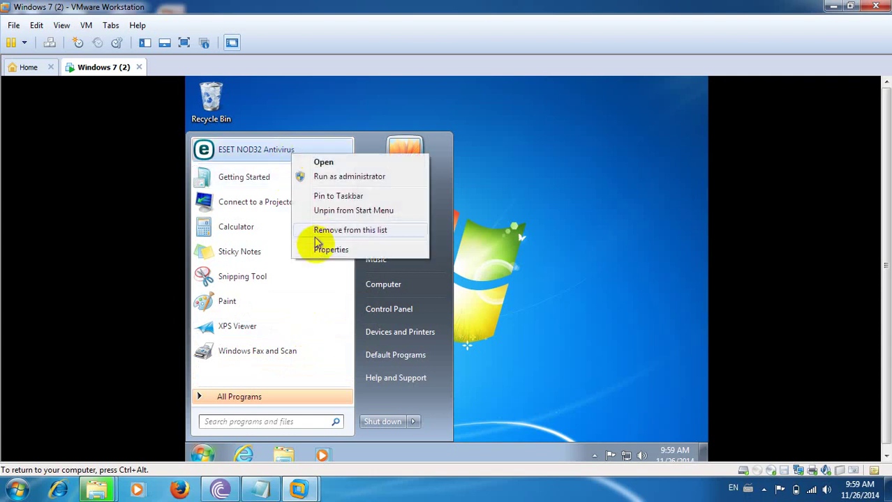
pyautogui.click(320, 251)
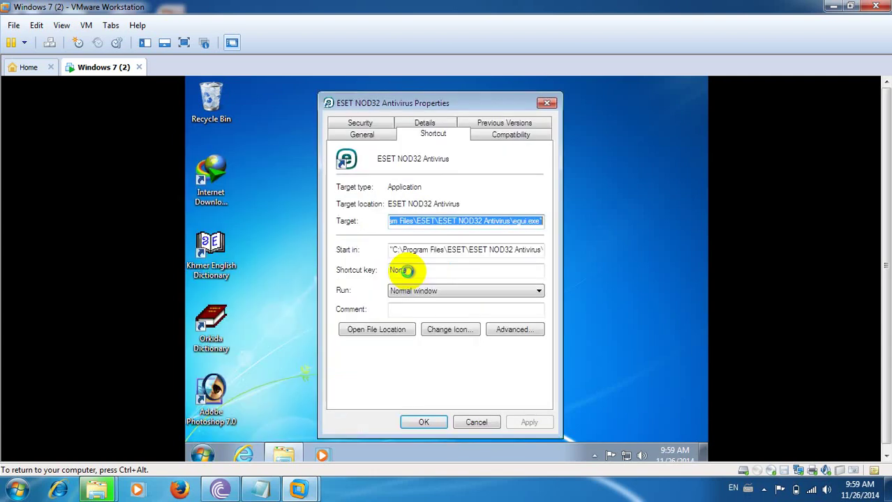
pyautogui.click(398, 332)
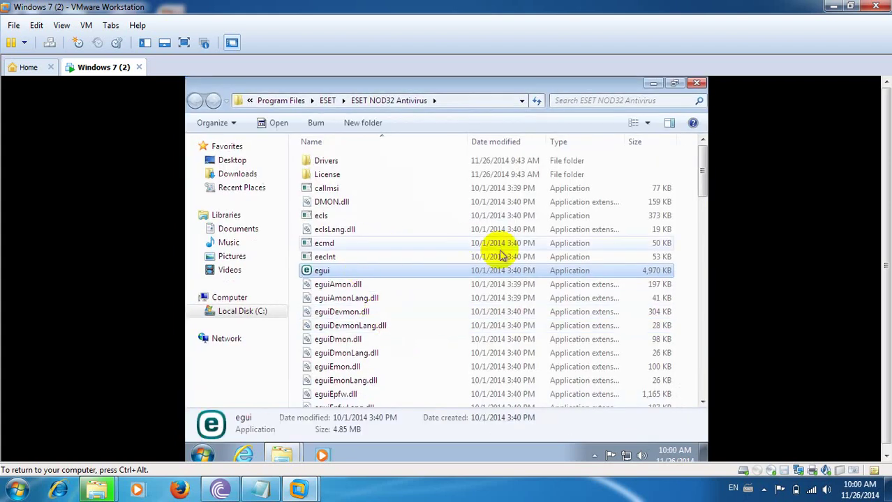
pyautogui.moveTo(702, 185); pyautogui.dragTo(689, 161)
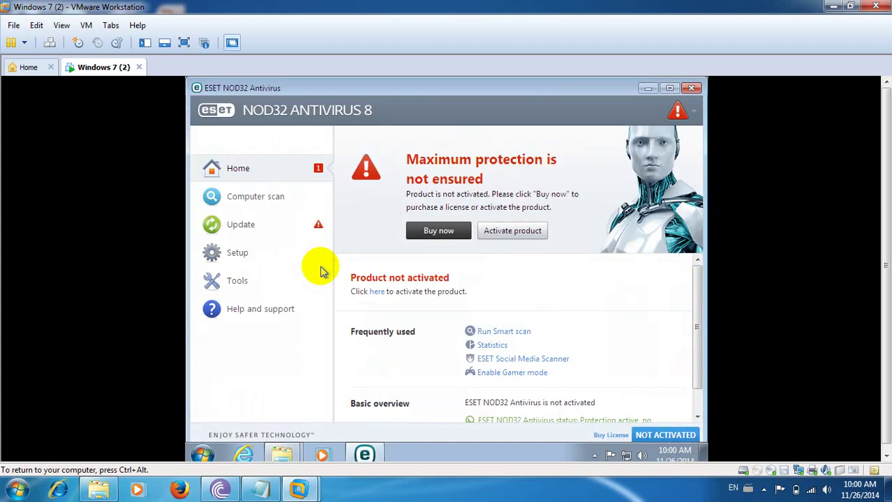
# Start ESET product activation with the Activation Key option and move the activation form aside
pyautogui.click(520, 233)
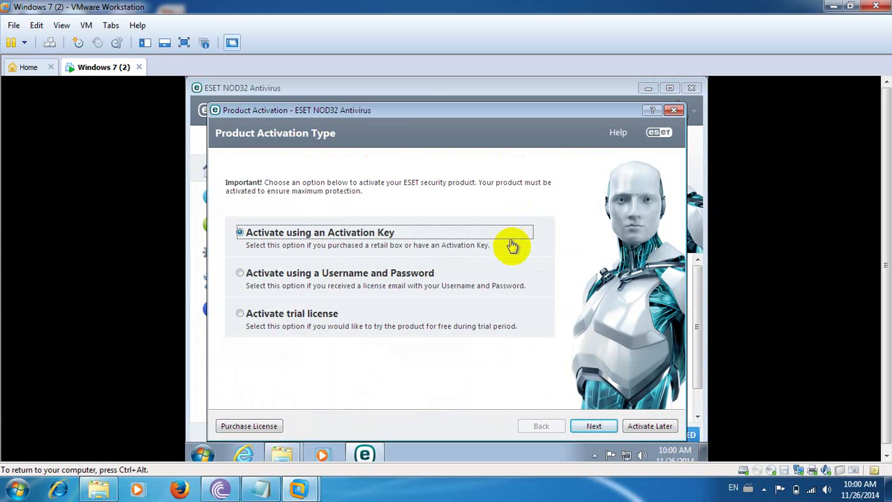
pyautogui.click(593, 427)
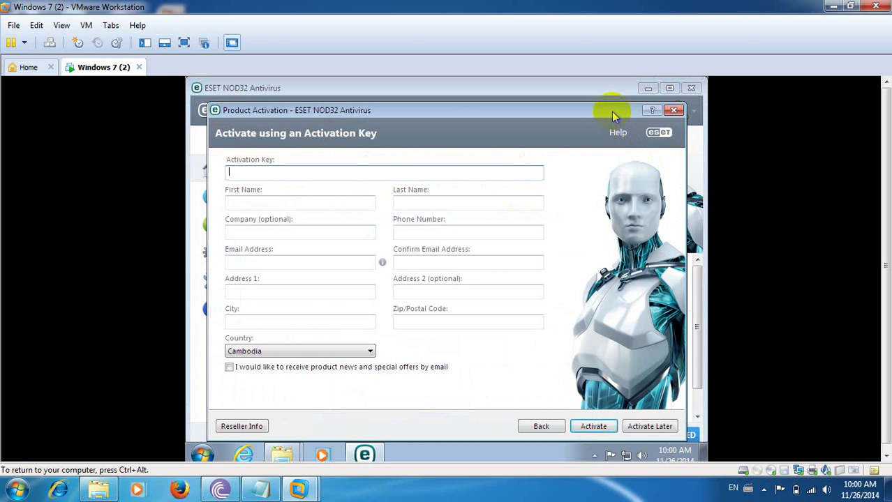
pyautogui.moveTo(611, 111); pyautogui.dragTo(707, 266)
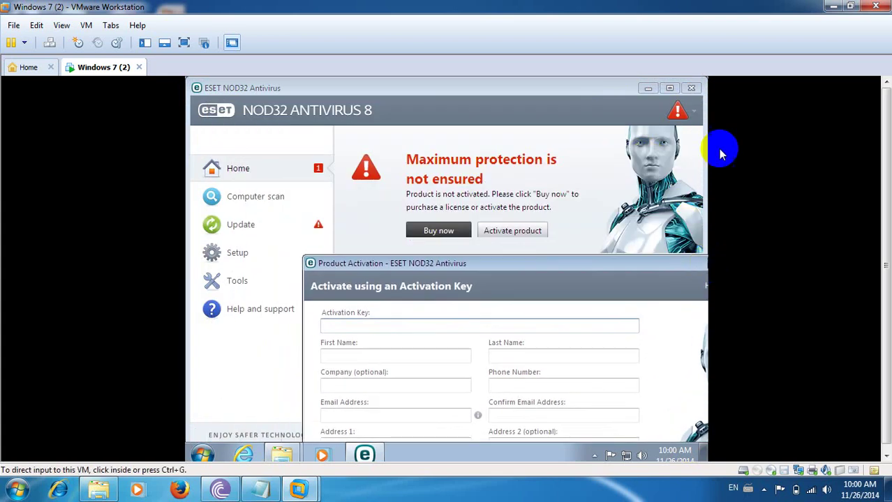
# Open the keys text file from the ESET NOD32 Antivirus 8 Beta-32.bit folder in the host computer's Downloads
pyautogui.click(649, 91)
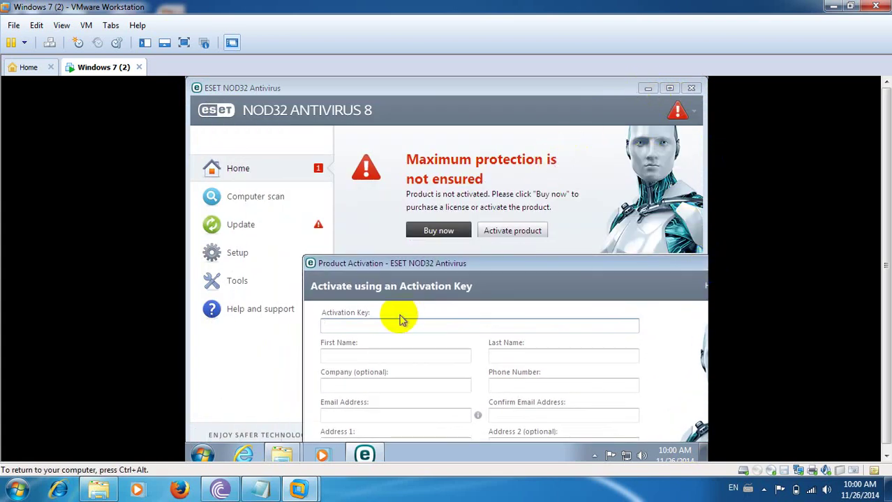
pyautogui.click(98, 491)
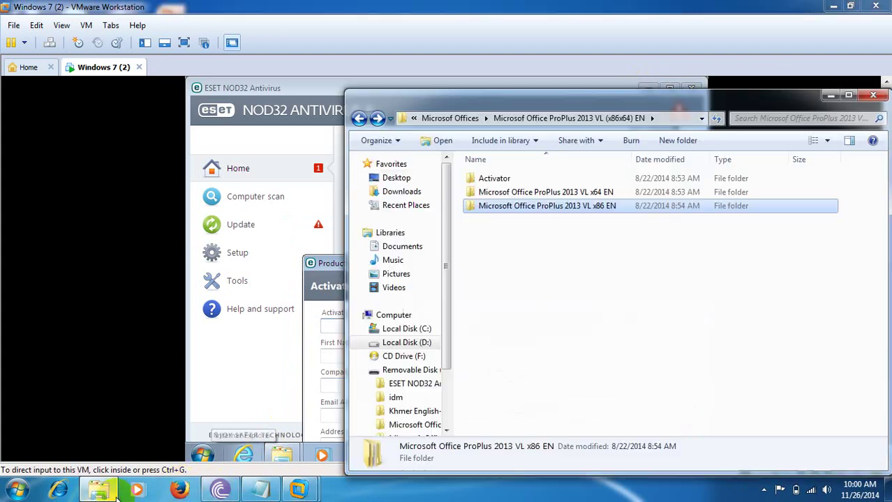
pyautogui.click(405, 191)
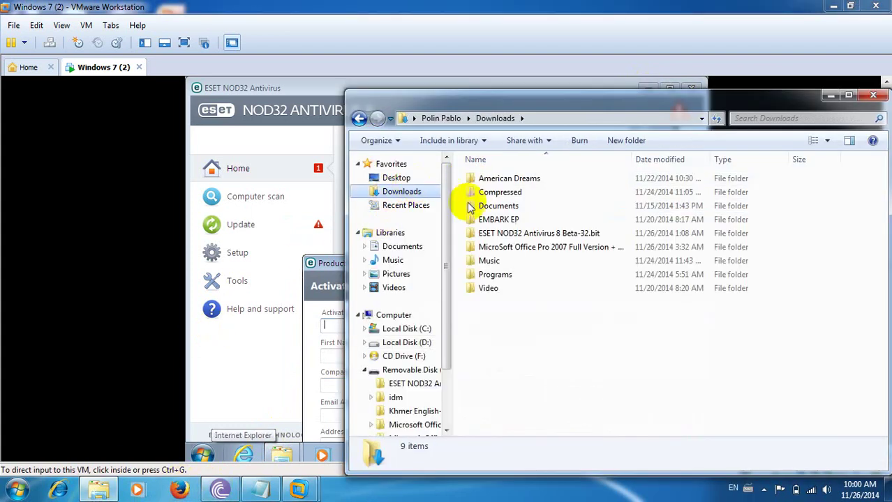
pyautogui.doubleClick(489, 235)
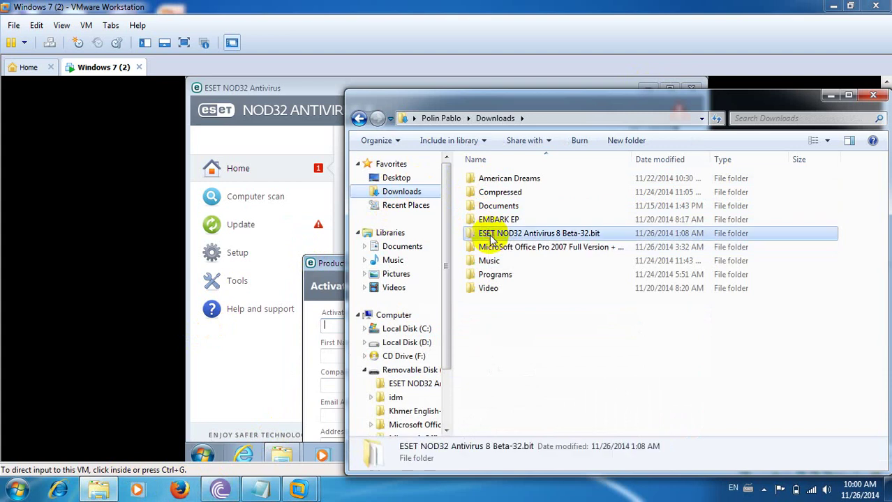
pyautogui.doubleClick(487, 197)
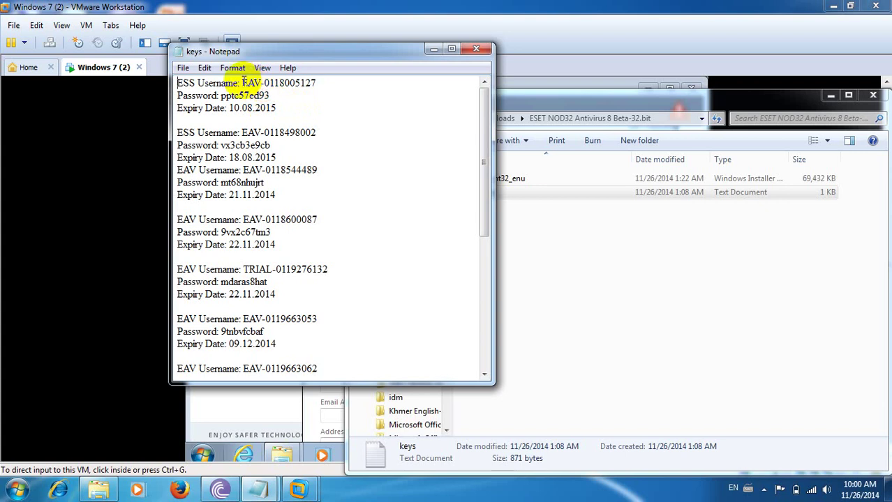
# Copy the first ESS username listed in the host's keys file
pyautogui.moveTo(243, 82); pyautogui.dragTo(330, 82)
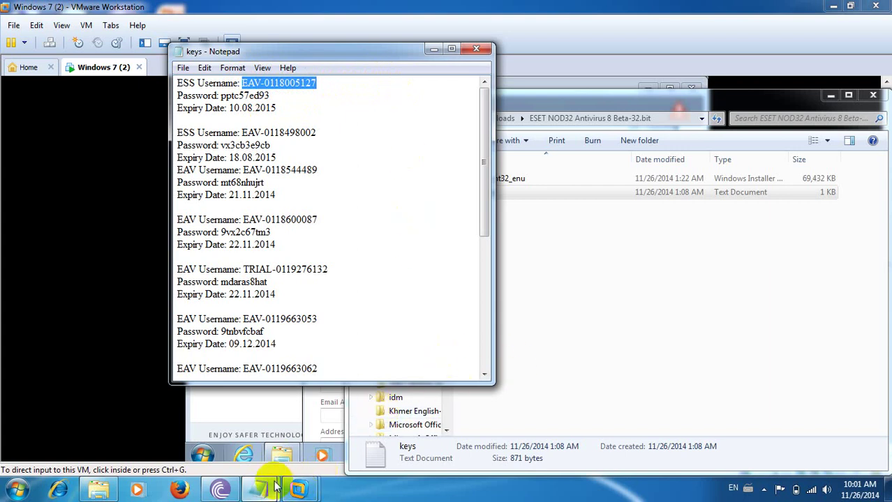
pyautogui.click(588, 325)
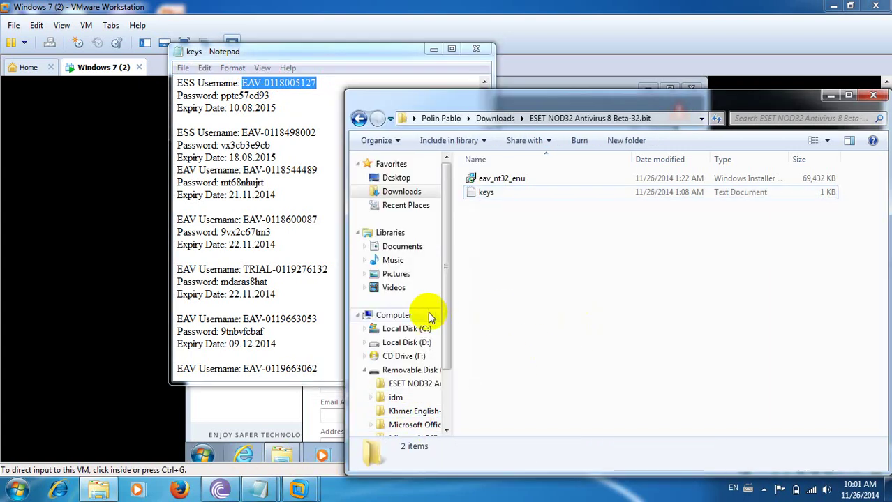
pyautogui.click(324, 295)
pyautogui.click(327, 400)
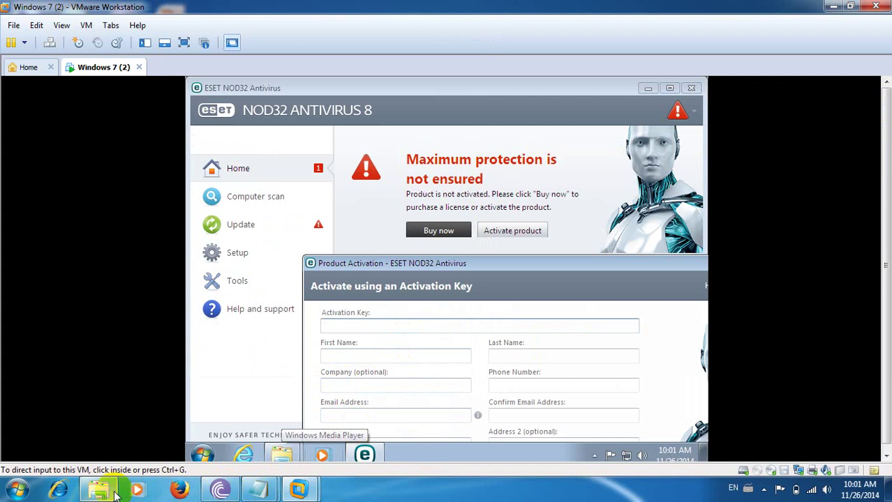
pyautogui.moveTo(253, 495)
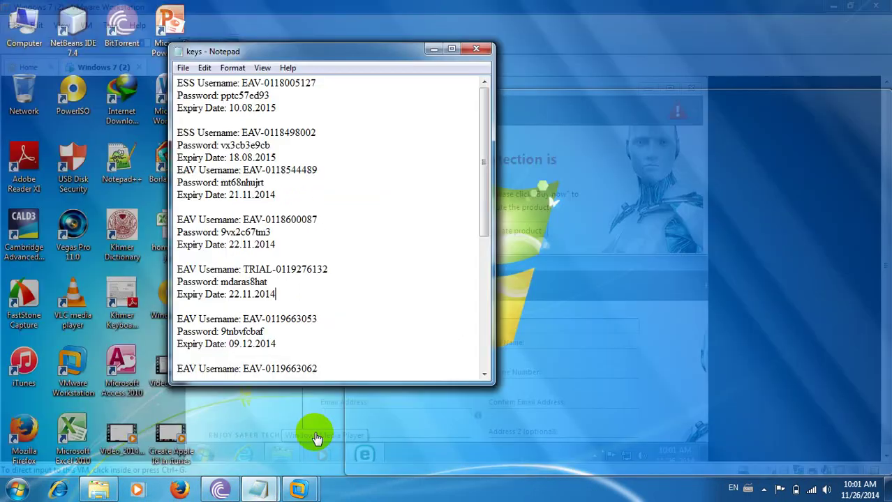
pyautogui.click(315, 429)
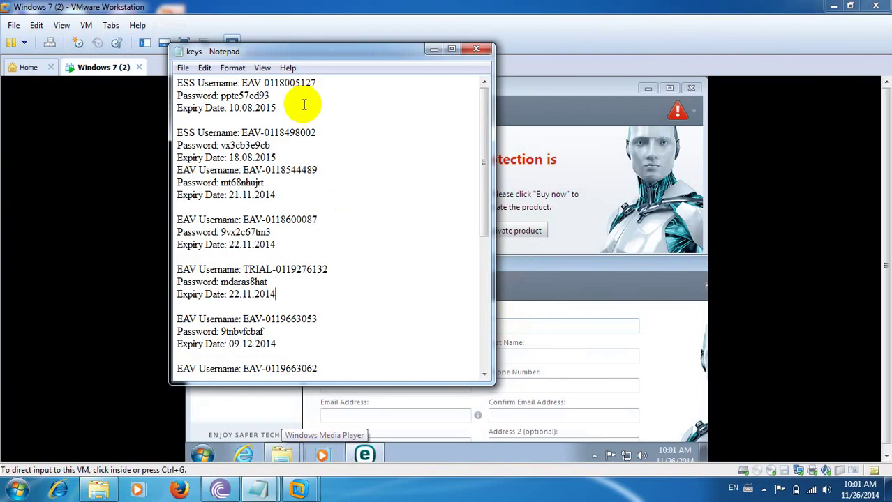
pyautogui.moveTo(318, 82); pyautogui.dragTo(243, 83)
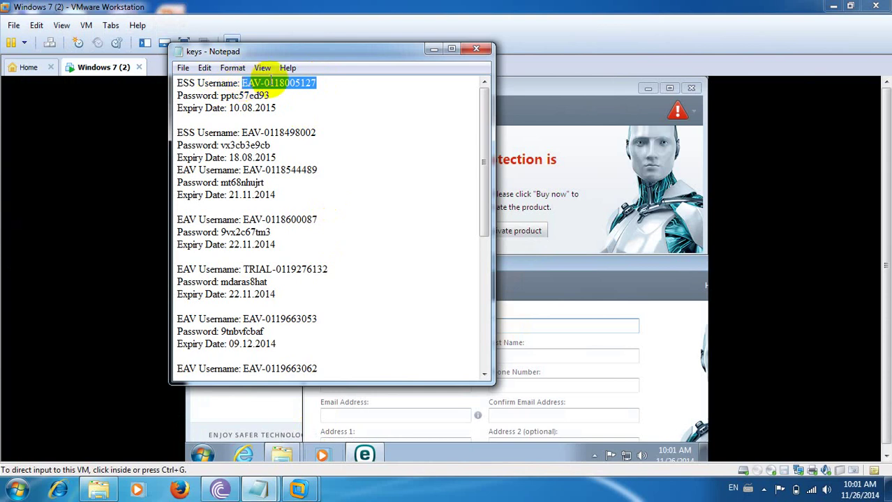
pyautogui.rightClick(270, 83)
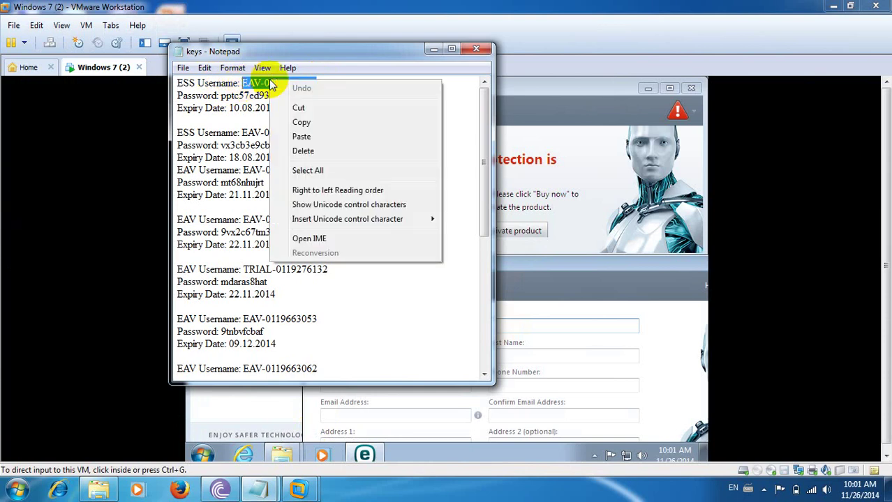
pyautogui.click(309, 124)
# Try to paste the copied username into the Activation Key field of the ESET activation form
pyautogui.click(369, 406)
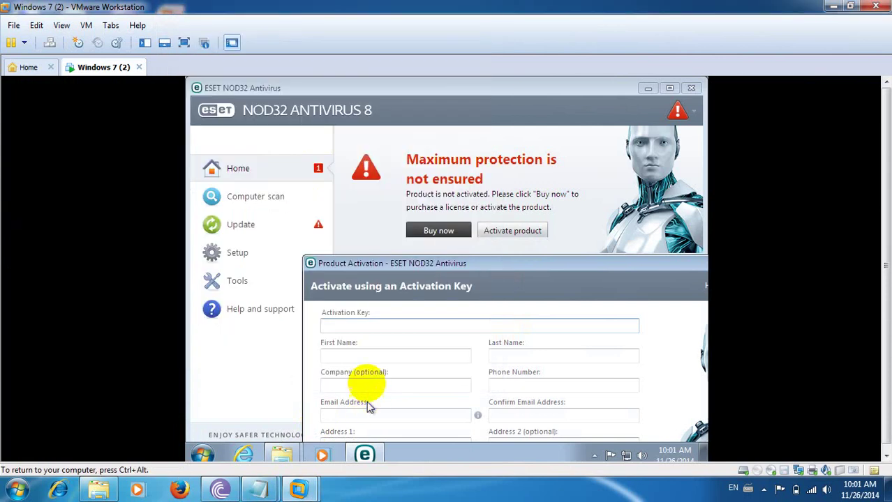
pyautogui.click(373, 327)
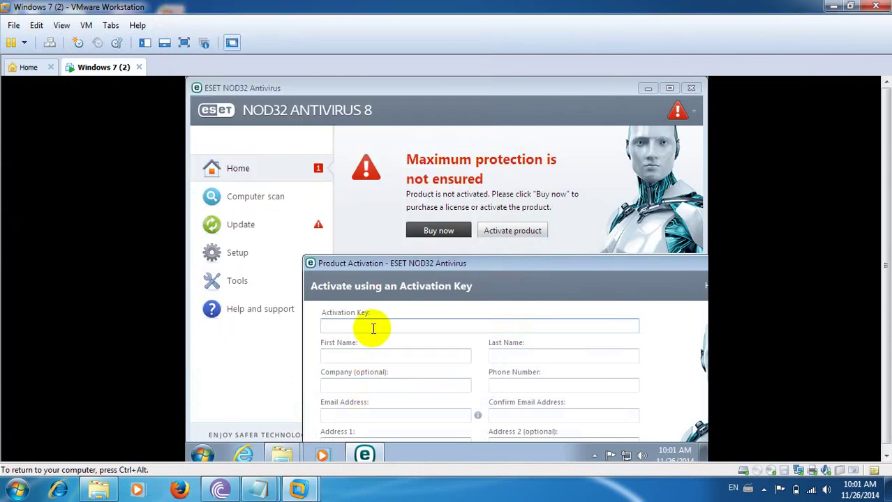
pyautogui.rightClick(372, 328)
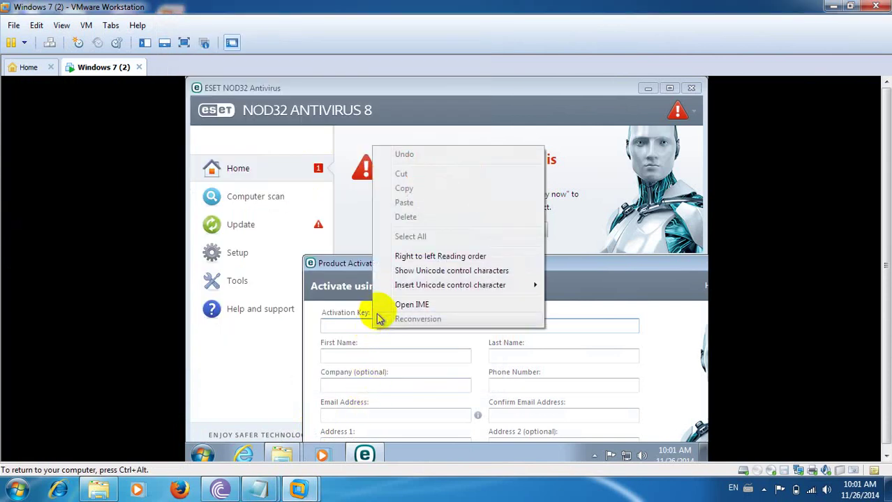
pyautogui.click(359, 328)
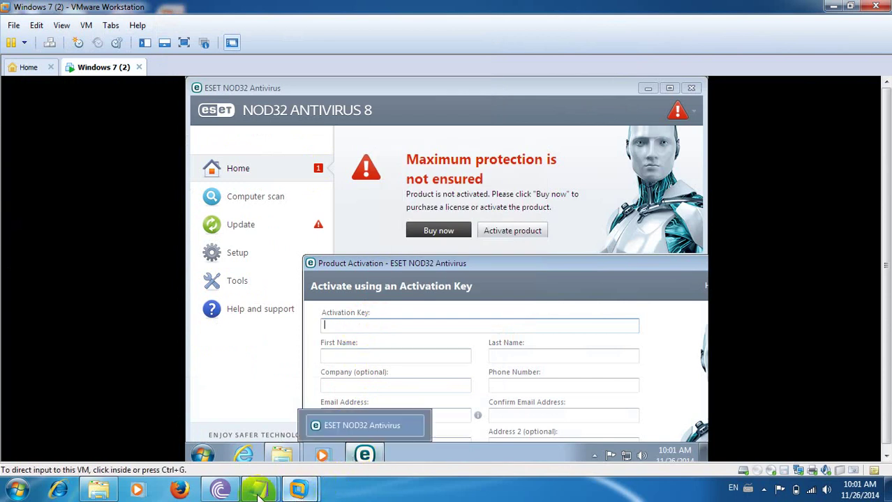
pyautogui.moveTo(112, 495)
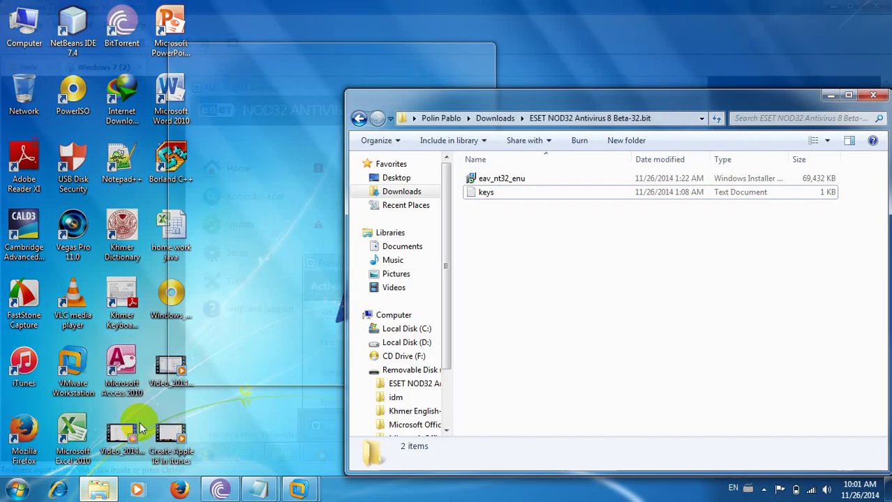
pyautogui.click(140, 427)
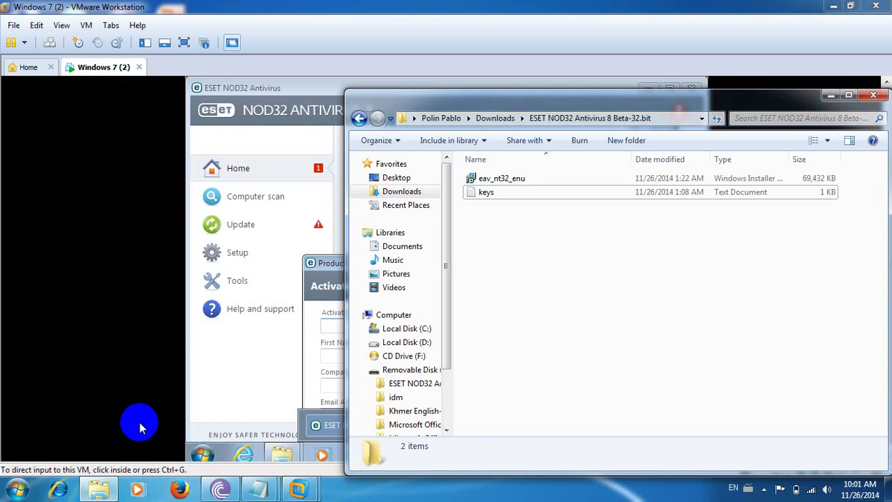
pyautogui.moveTo(250, 492)
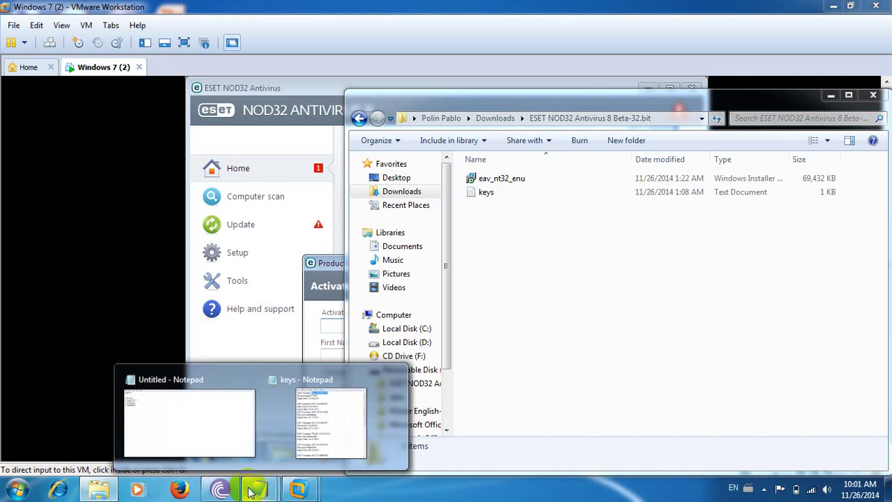
pyautogui.click(321, 413)
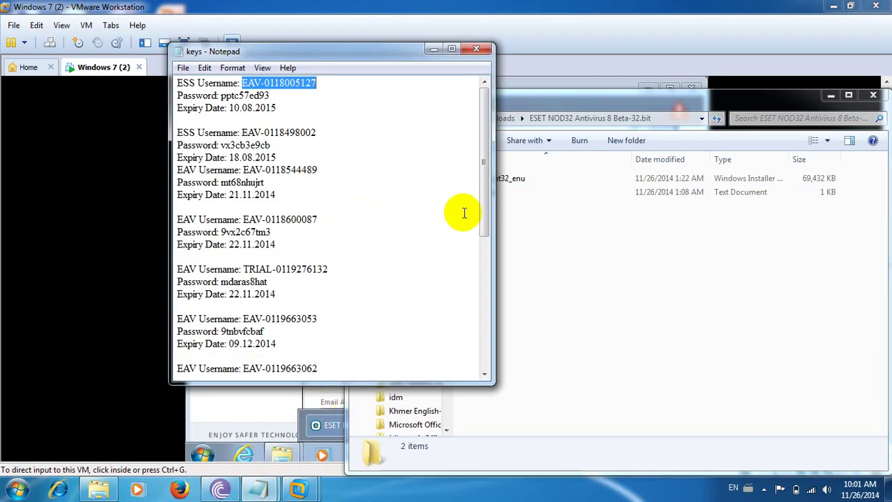
pyautogui.click(561, 62)
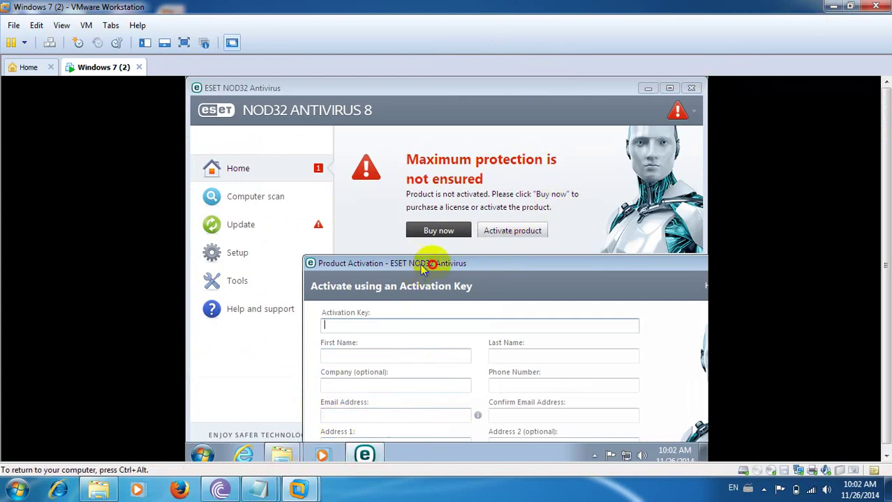
# Arrange the ESET activation form and the host's keys file window side by side, keeping the Activation Key field uncovered
pyautogui.moveTo(432, 263); pyautogui.dragTo(542, 108)
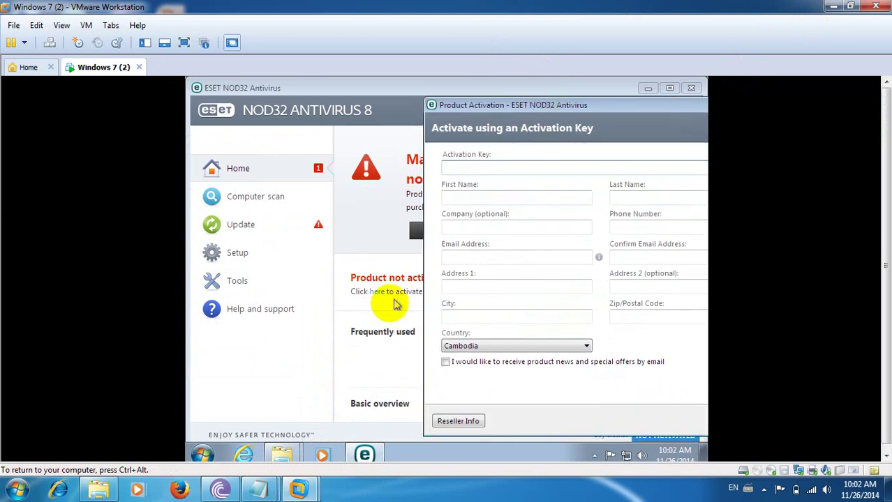
pyautogui.moveTo(272, 492)
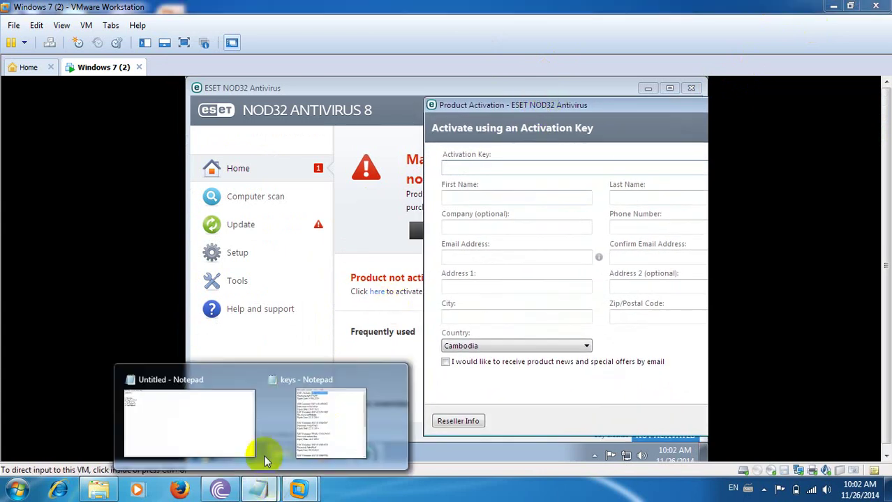
pyautogui.click(247, 432)
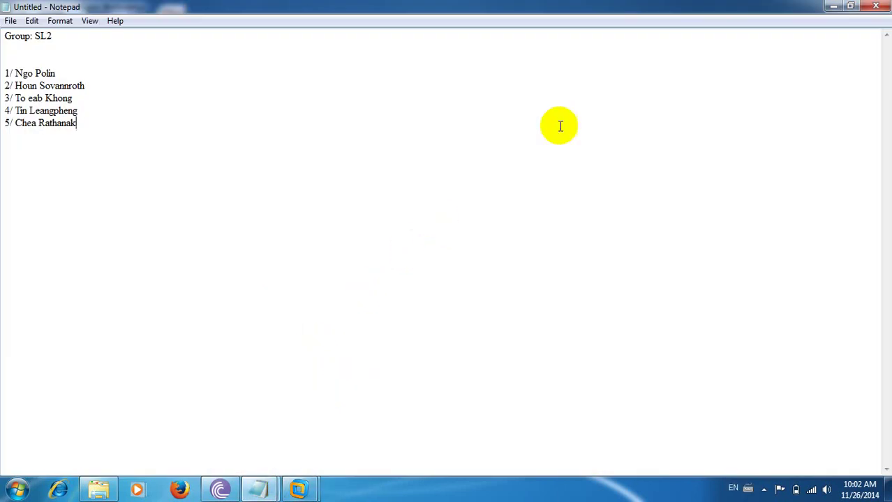
pyautogui.click(831, 7)
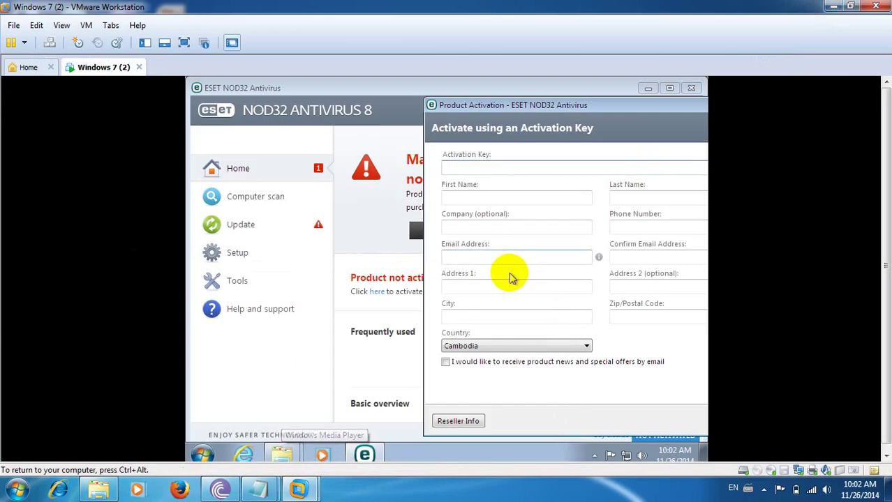
pyautogui.moveTo(260, 492)
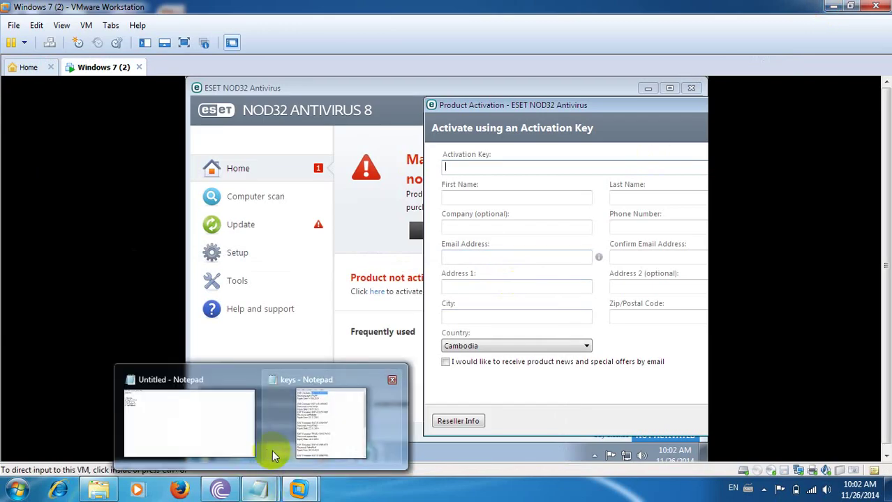
pyautogui.click(305, 437)
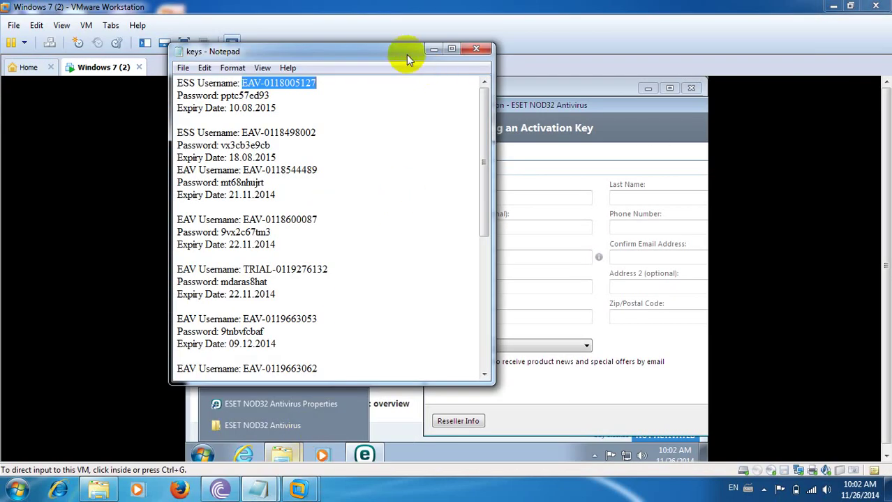
pyautogui.click(392, 65)
pyautogui.moveTo(392, 65); pyautogui.dragTo(317, 109)
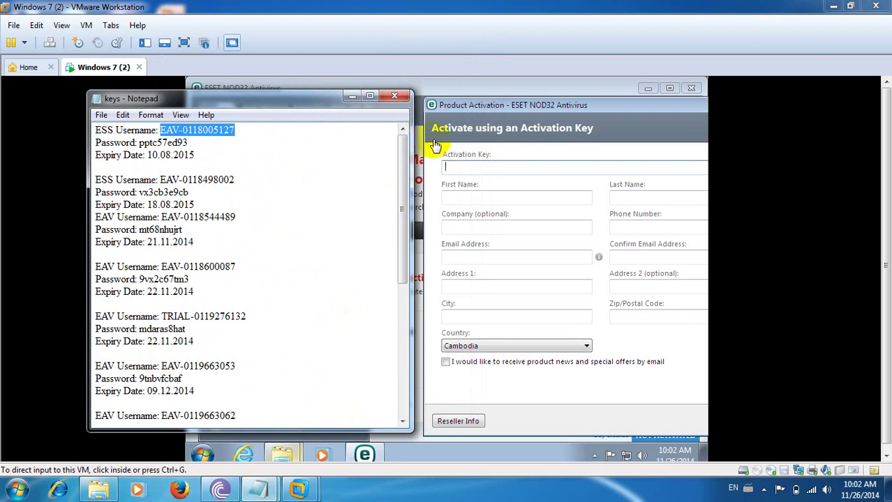
# Select the Activation Key field in the ESET form and bring the keys file back beside it for reference
pyautogui.click(457, 165)
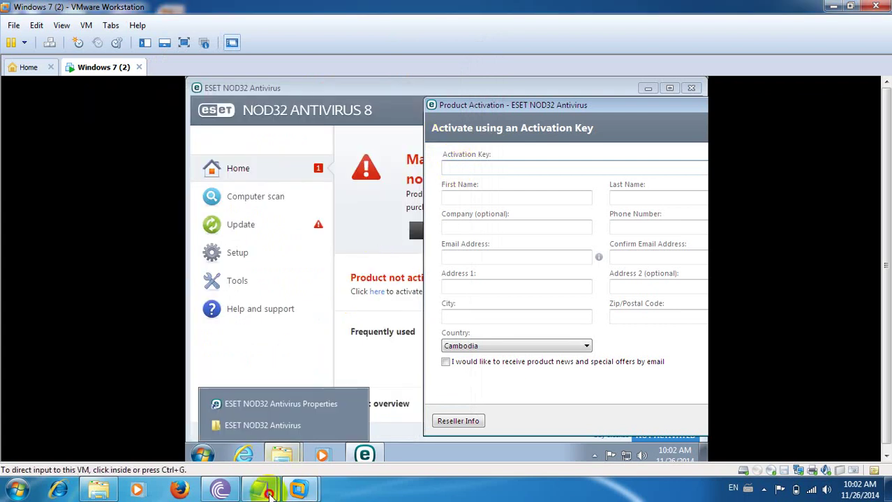
pyautogui.moveTo(268, 494)
pyautogui.click(311, 426)
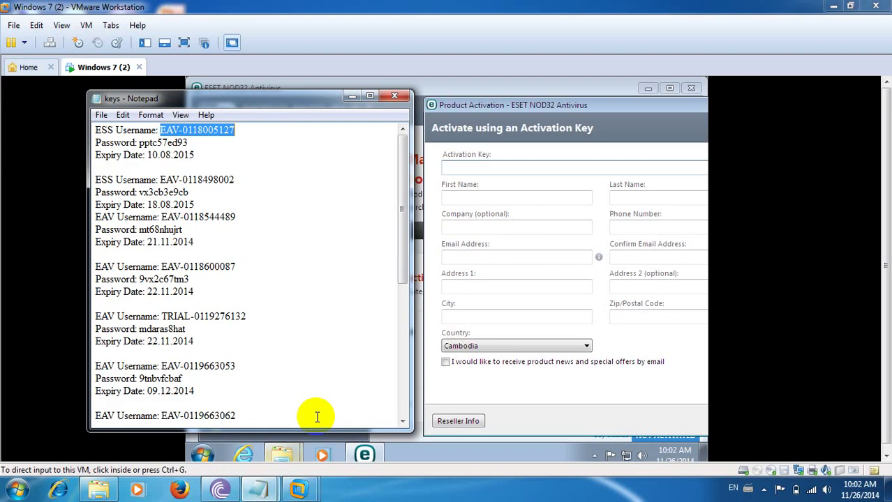
pyautogui.click(488, 168)
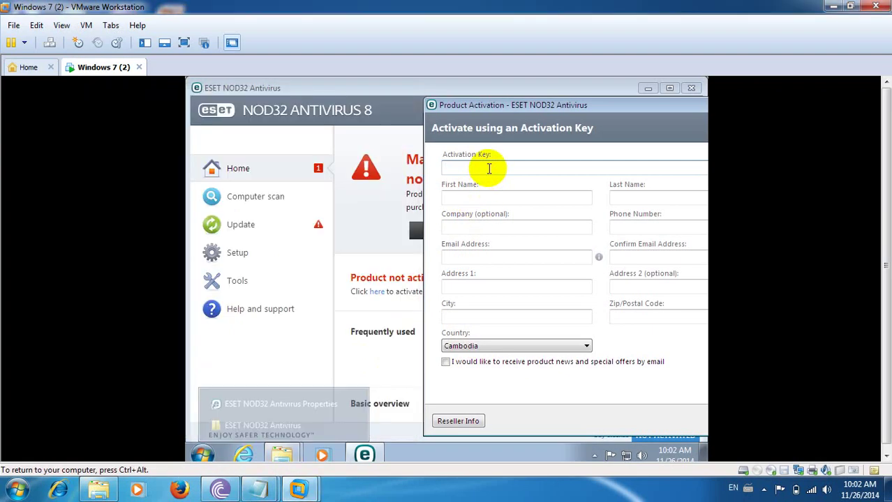
pyautogui.moveTo(258, 491)
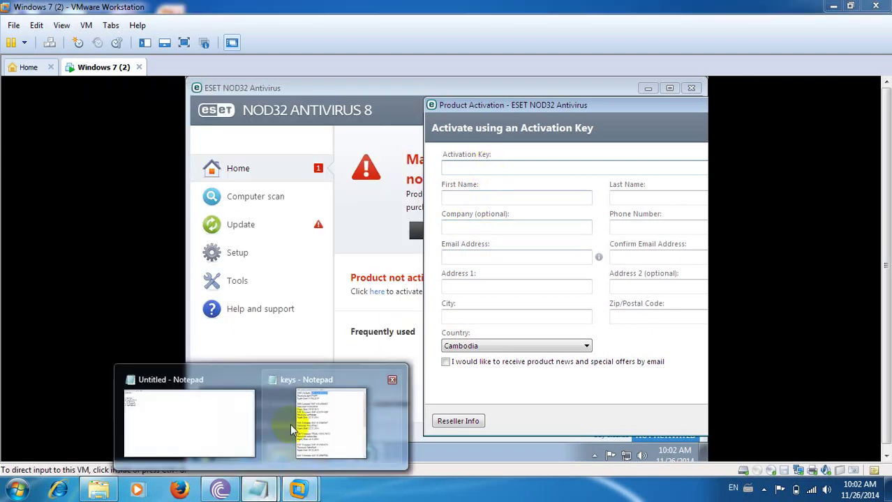
pyautogui.click(310, 427)
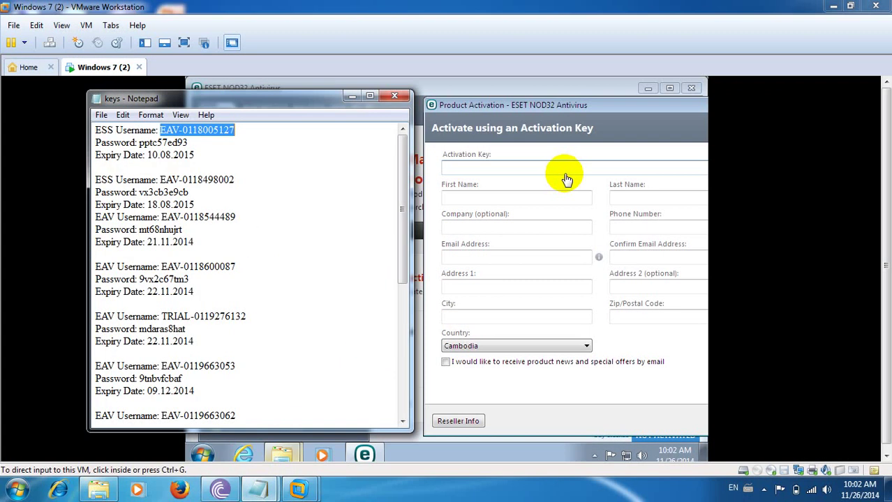
# Move the keys file window clear of the ESET activation form and select the Activation Key field with the keys file in view
pyautogui.click(832, 7)
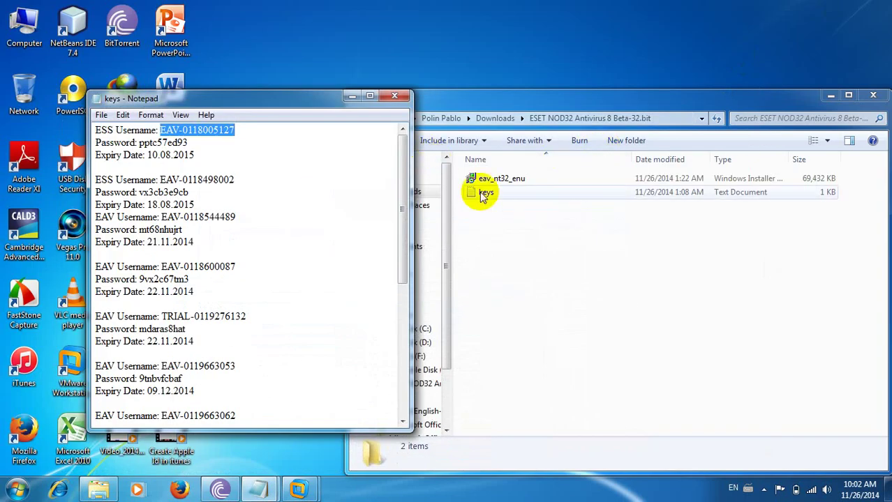
pyautogui.moveTo(328, 98); pyautogui.dragTo(285, 93)
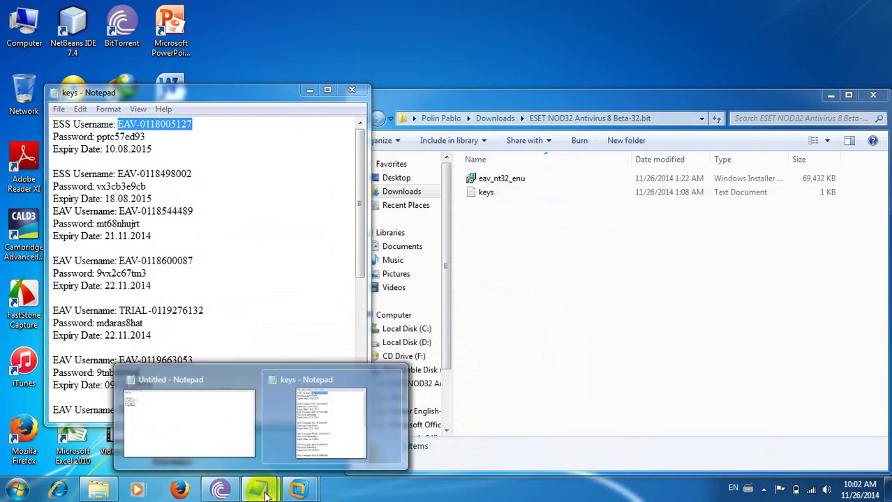
pyautogui.click(99, 492)
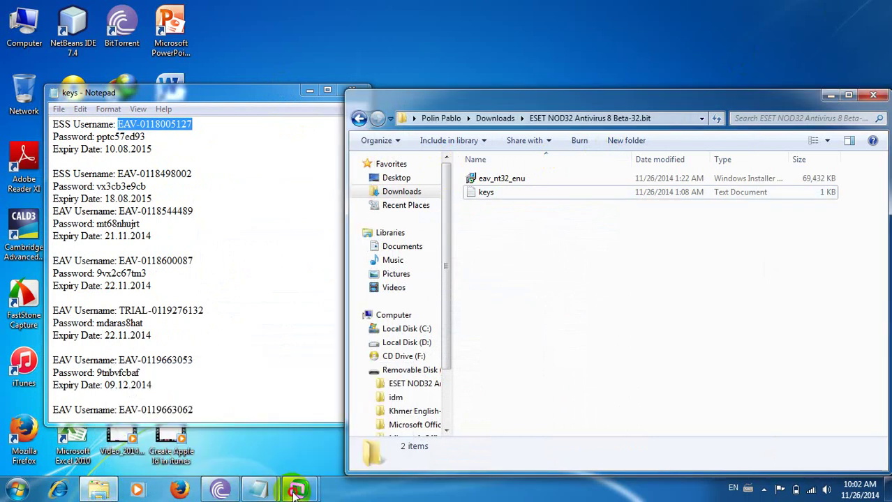
pyautogui.moveTo(296, 492)
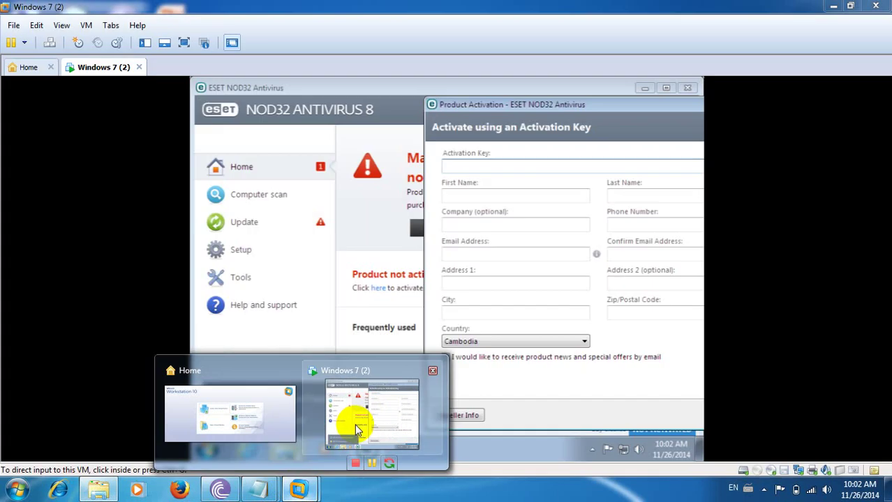
pyautogui.click(355, 426)
pyautogui.click(551, 169)
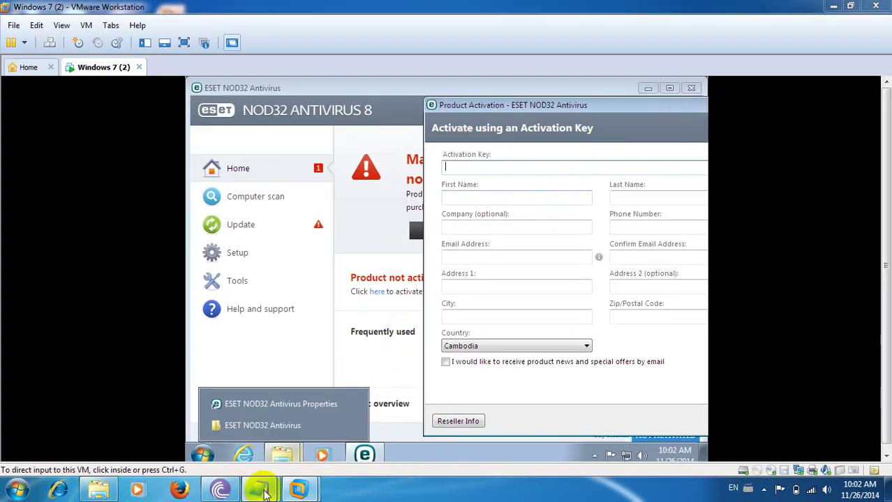
pyautogui.moveTo(264, 491)
pyautogui.click(338, 411)
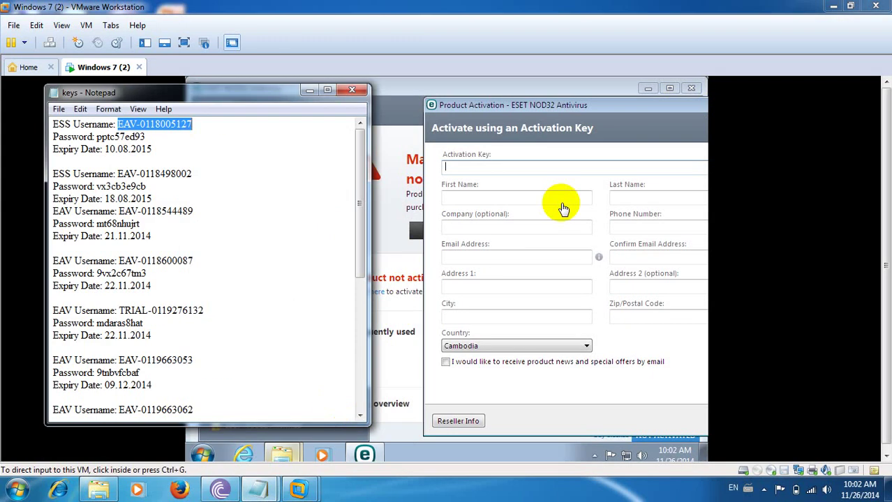
pyautogui.write('e')
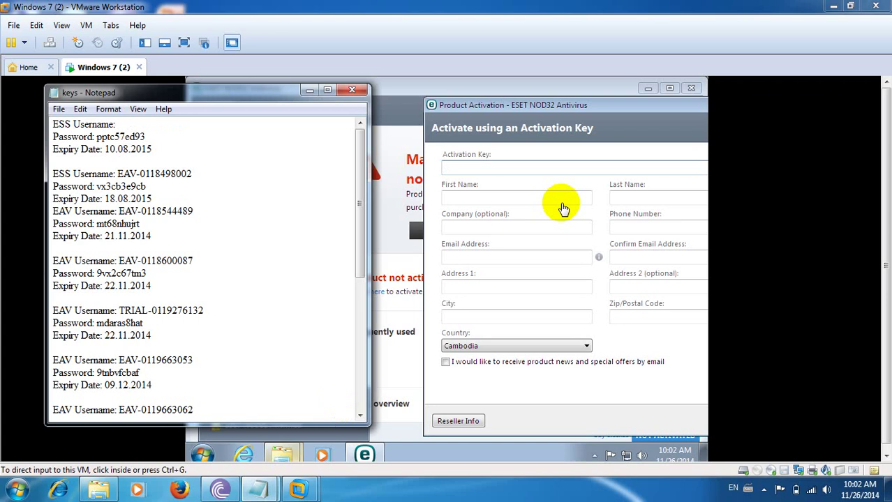
pyautogui.click(353, 91)
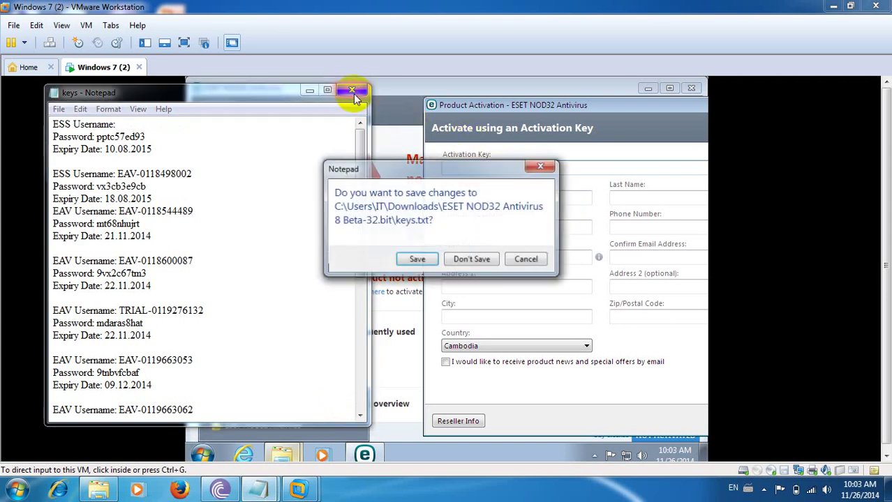
pyautogui.click(466, 259)
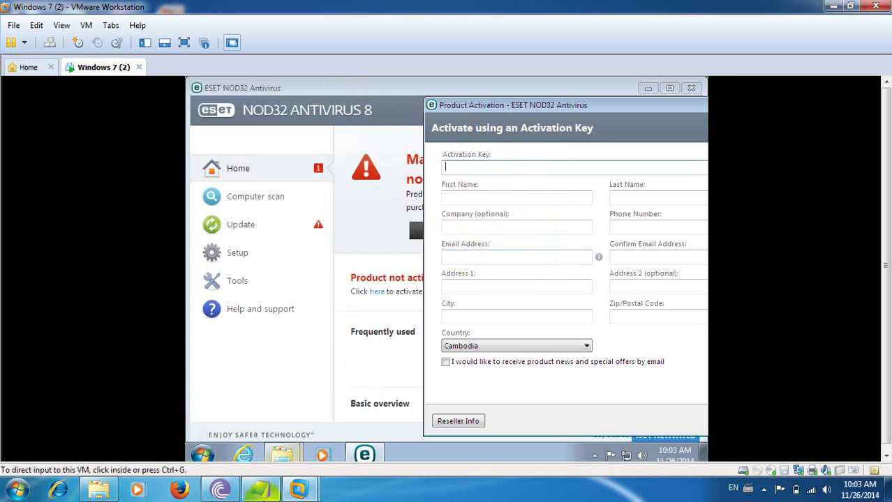
# Reopen the keys file from the host's ESET NOD32 Antivirus 8 Beta-32.bit folder and select the numeric part of the first ESS username
pyautogui.click(104, 491)
pyautogui.click(486, 196)
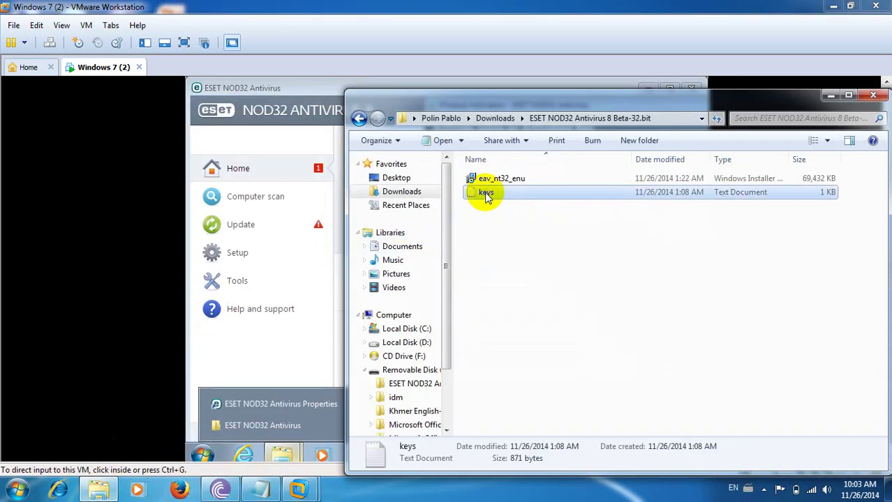
pyautogui.doubleClick(486, 196)
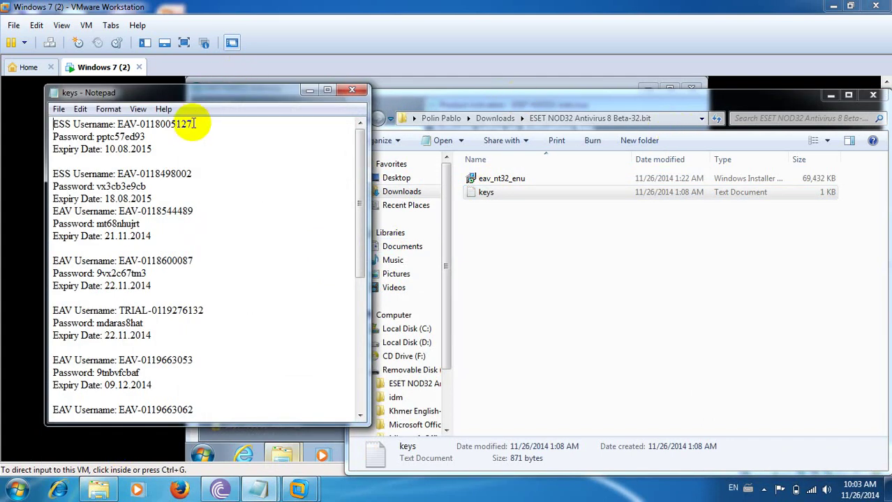
pyautogui.moveTo(193, 124); pyautogui.dragTo(139, 124)
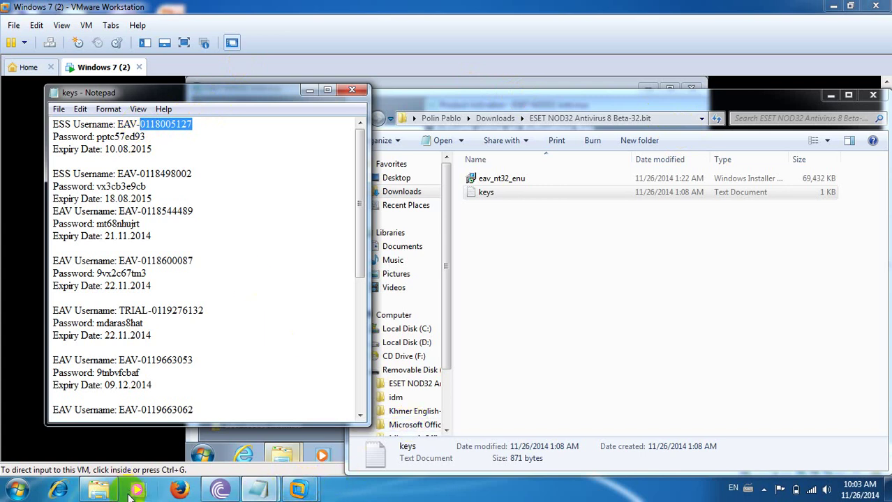
# Minimize the VMware, BitTorrent and ESET folder windows so that only the keys file stays open on the host desktop
pyautogui.click(256, 490)
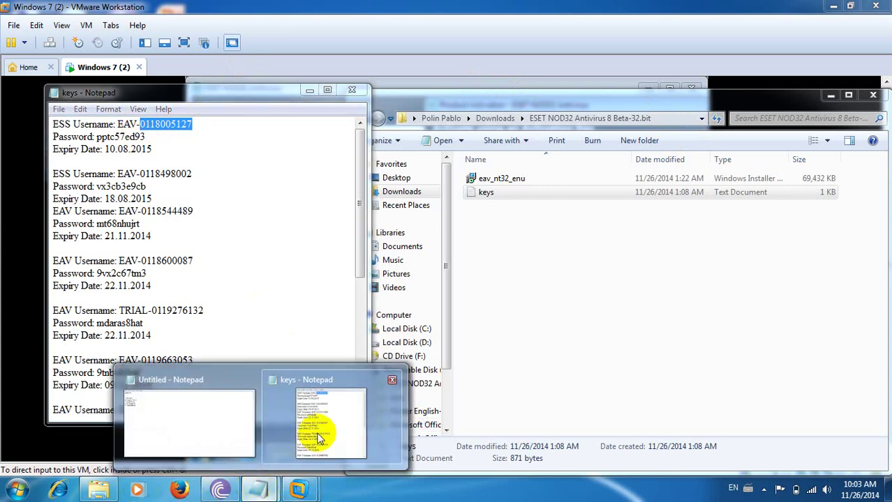
pyautogui.click(222, 490)
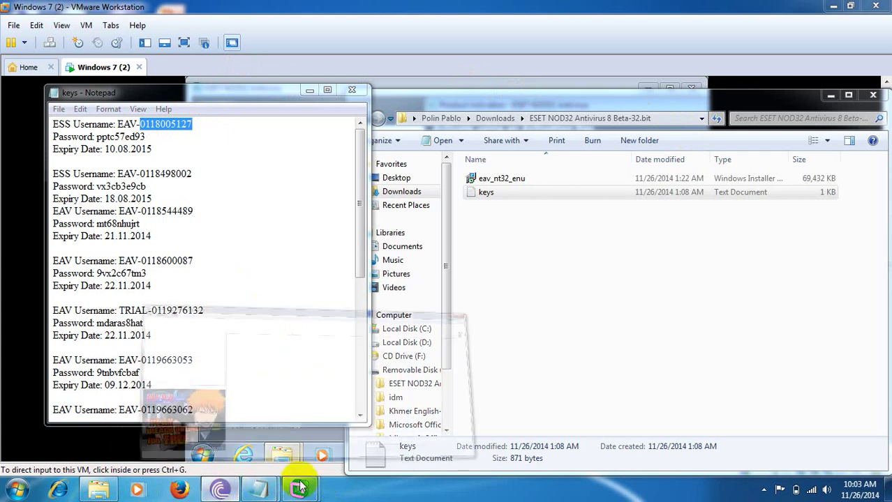
pyautogui.moveTo(301, 488)
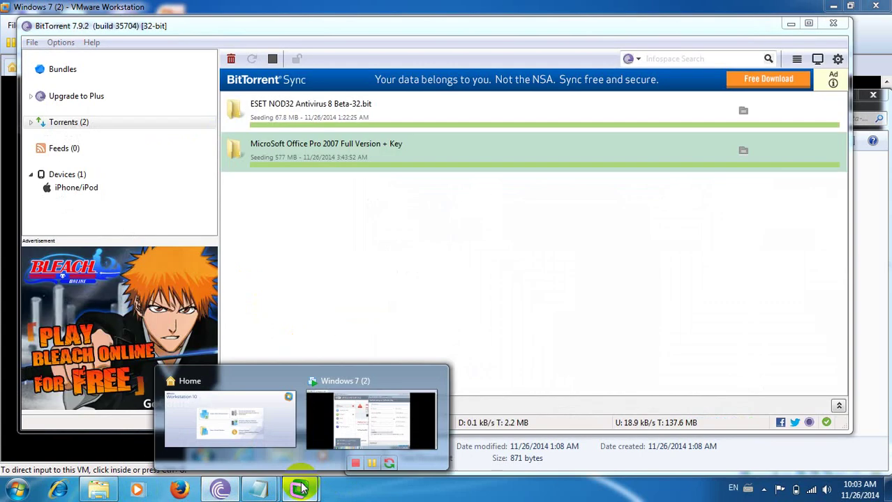
pyautogui.click(364, 410)
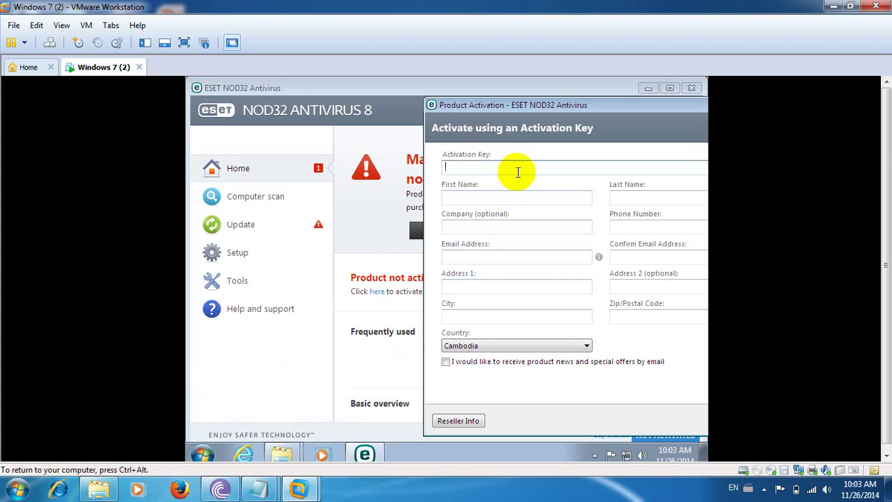
pyautogui.click(829, 7)
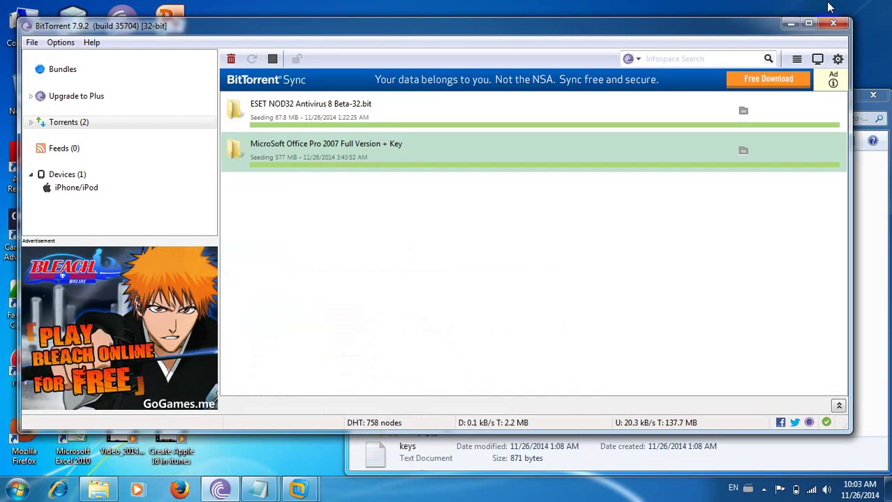
pyautogui.click(790, 25)
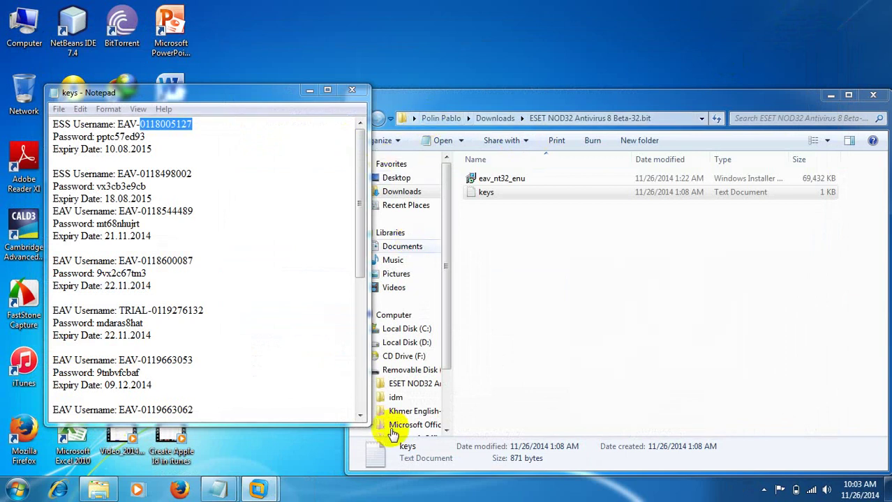
pyautogui.click(830, 96)
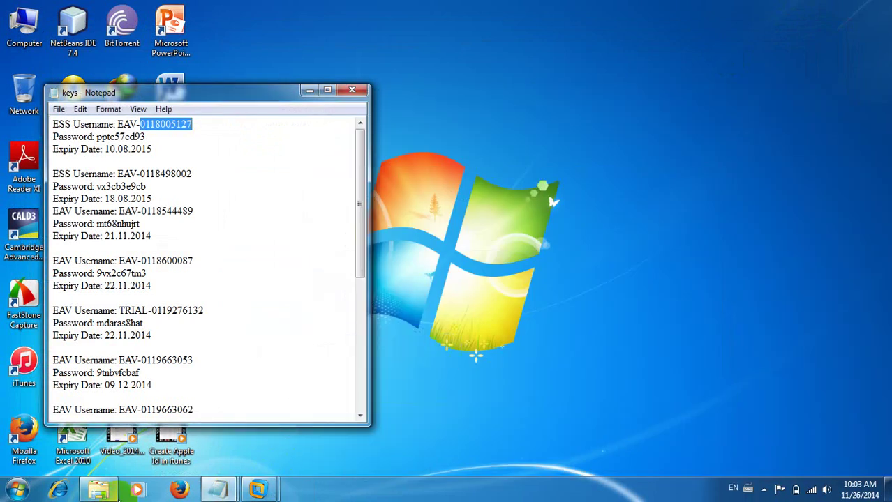
# Restore VMware to a smaller window beside the keys file and enter the first ESS username in the Activation Key field
pyautogui.moveTo(117, 492)
pyautogui.moveTo(133, 418)
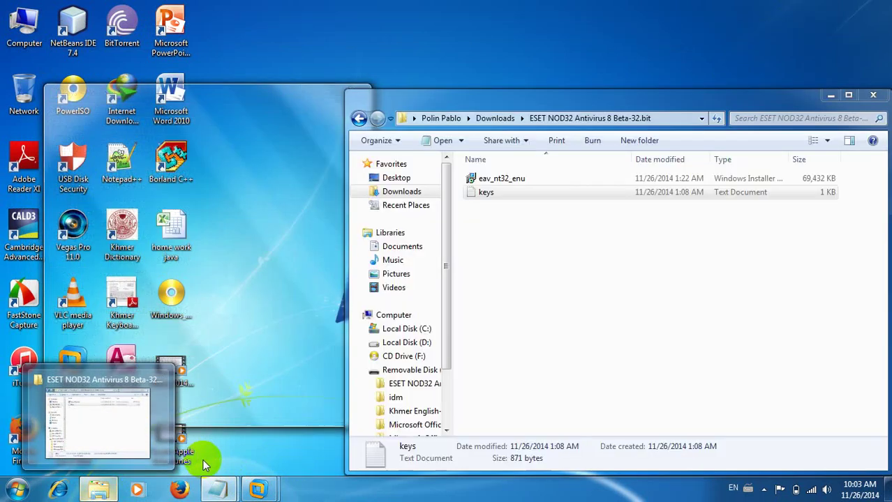
pyautogui.moveTo(255, 485)
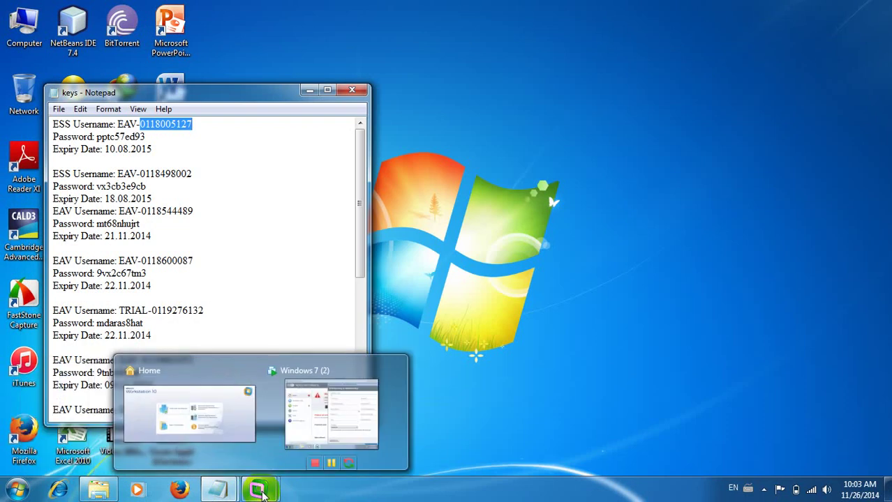
pyautogui.click(312, 430)
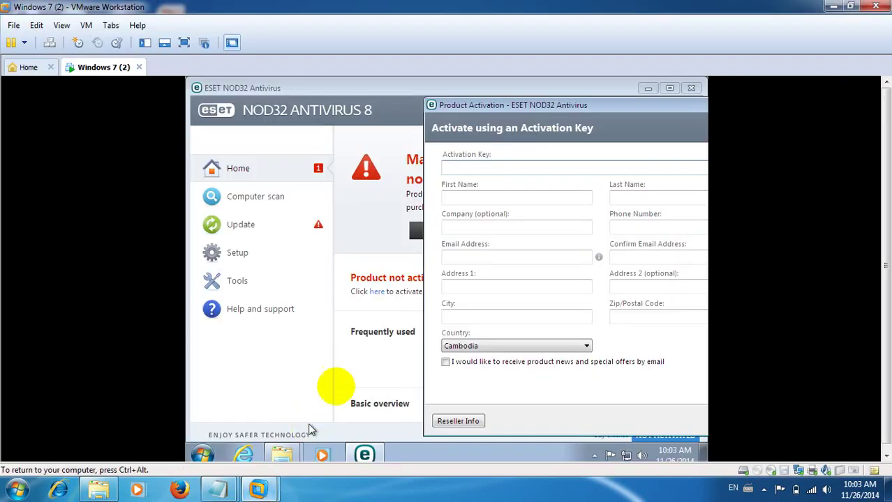
pyautogui.click(851, 6)
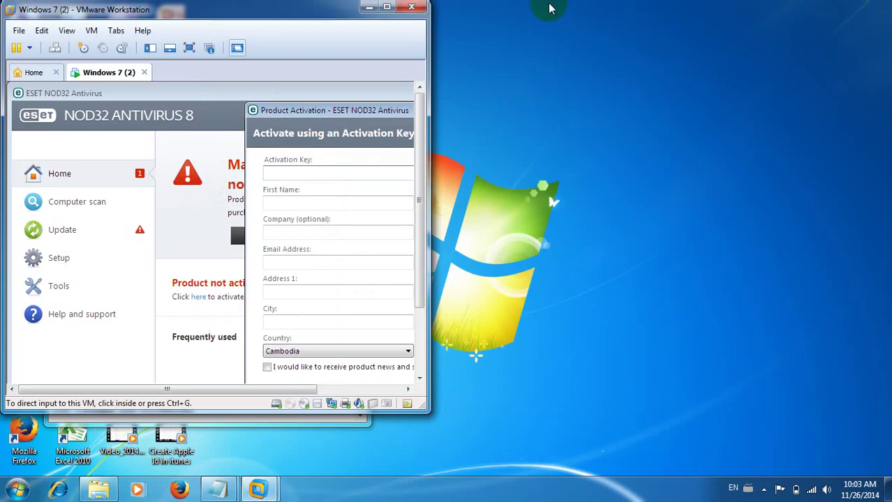
pyautogui.moveTo(324, 16); pyautogui.dragTo(701, 71)
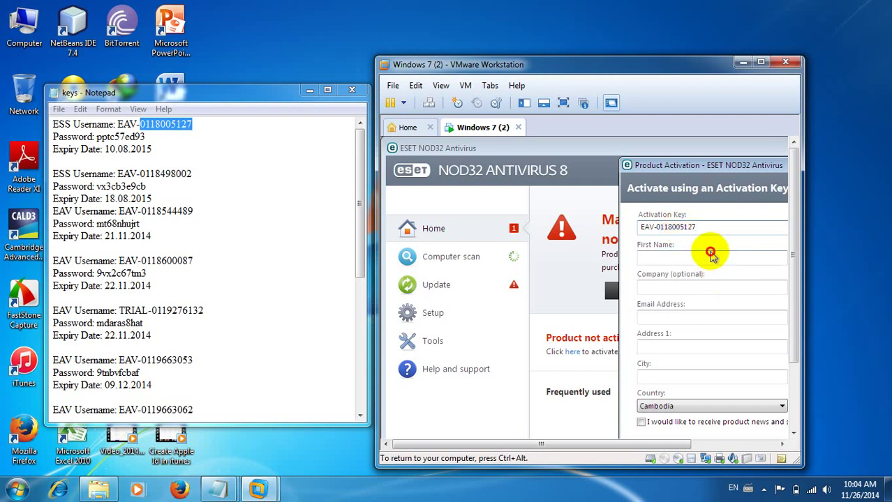
# Maximize the VMware window and fill in the first name, last name and email address in the activation form
pyautogui.click(710, 254)
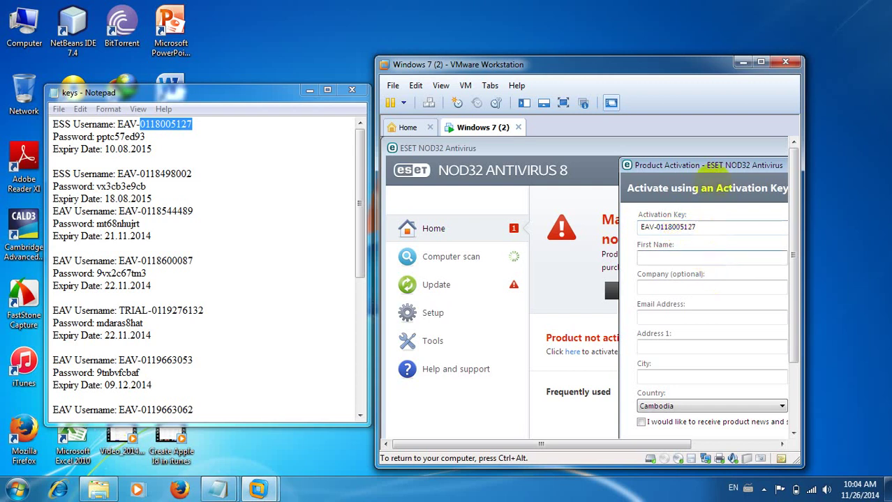
pyautogui.click(759, 63)
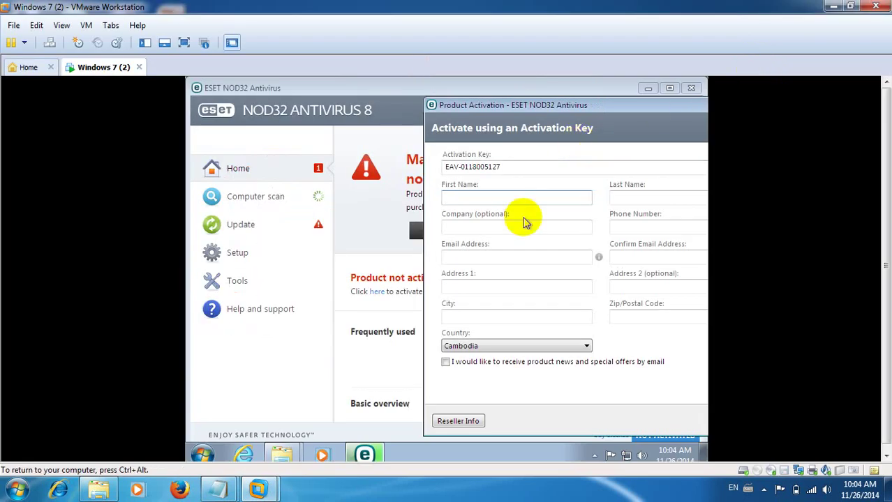
pyautogui.write('ka')
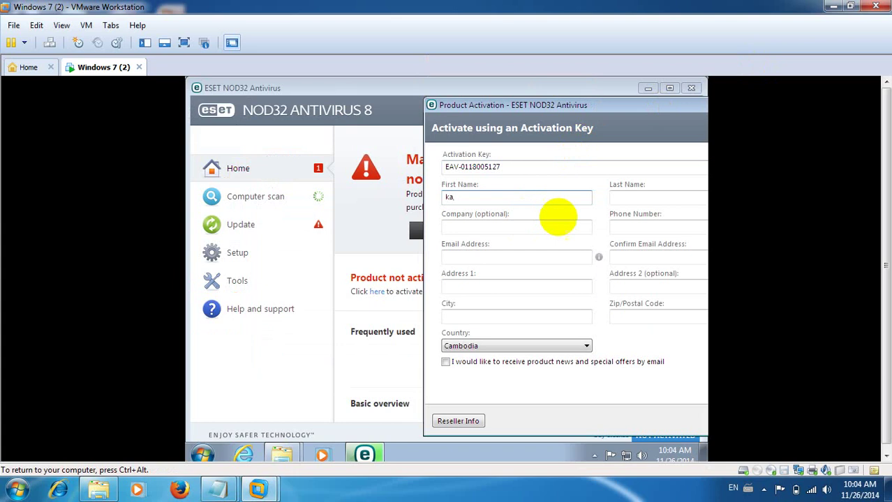
pyautogui.click(664, 199)
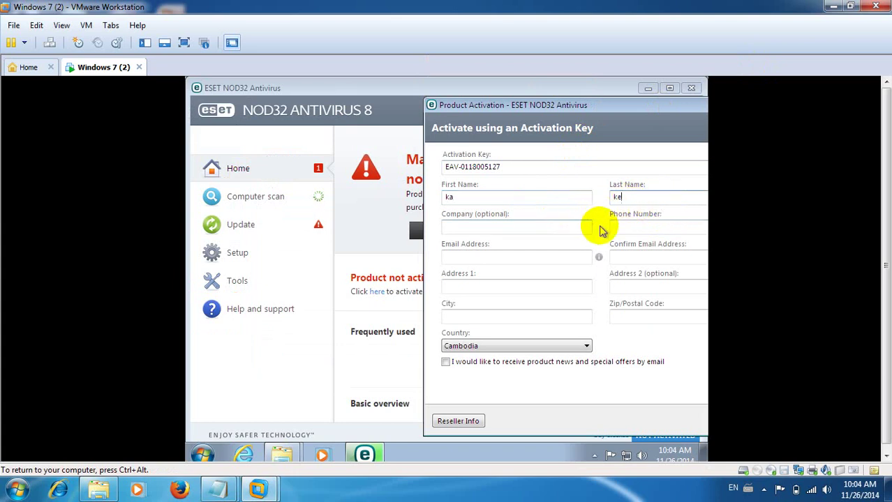
pyautogui.click(538, 258)
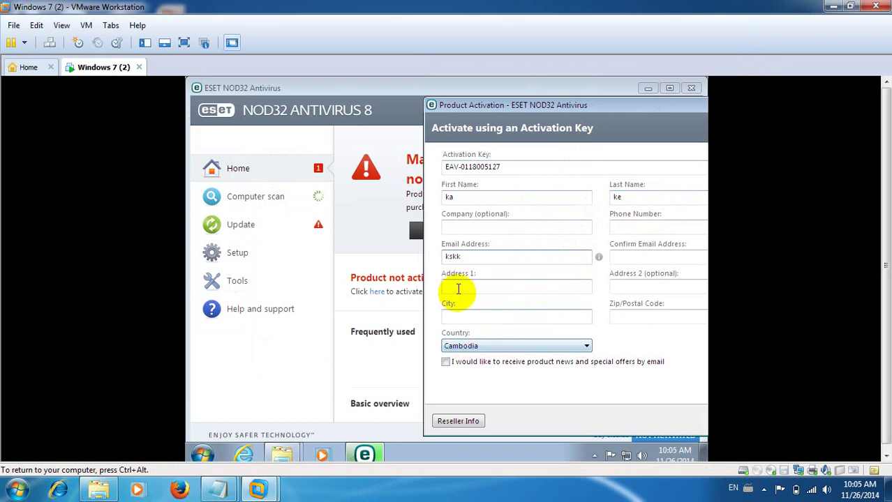
# Fill in both address lines, the city and the email confirmation in the activation form
pyautogui.write('ssff')
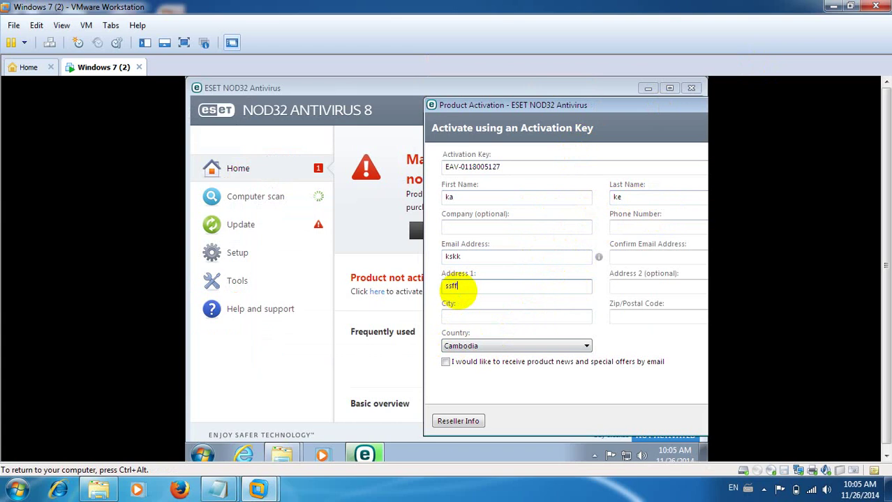
pyautogui.write('ss')
pyautogui.click(473, 319)
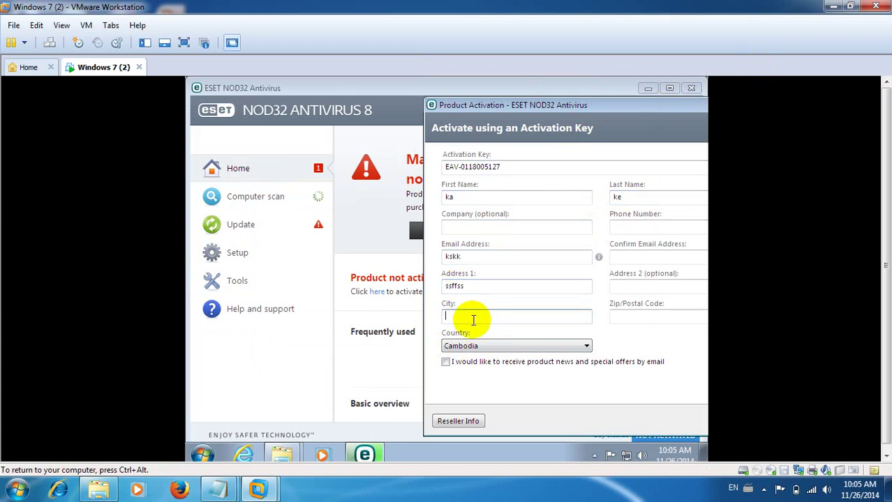
pyautogui.click(624, 316)
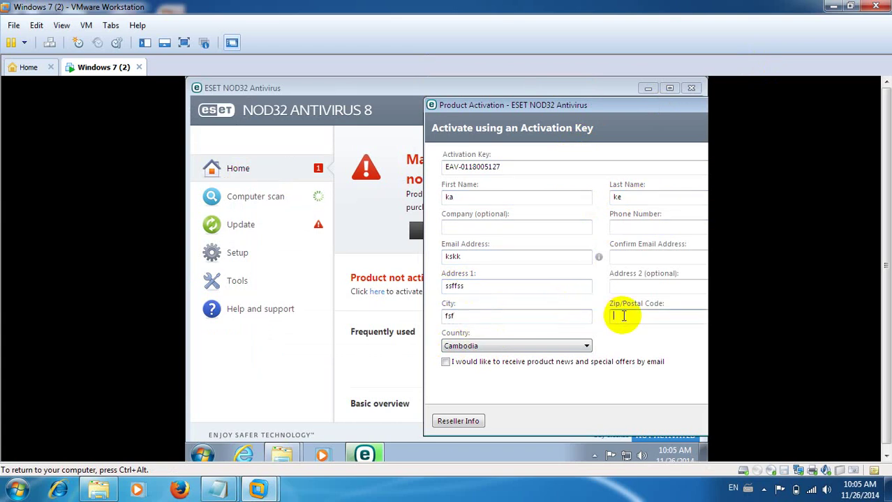
pyautogui.click(624, 257)
pyautogui.write('ssff')
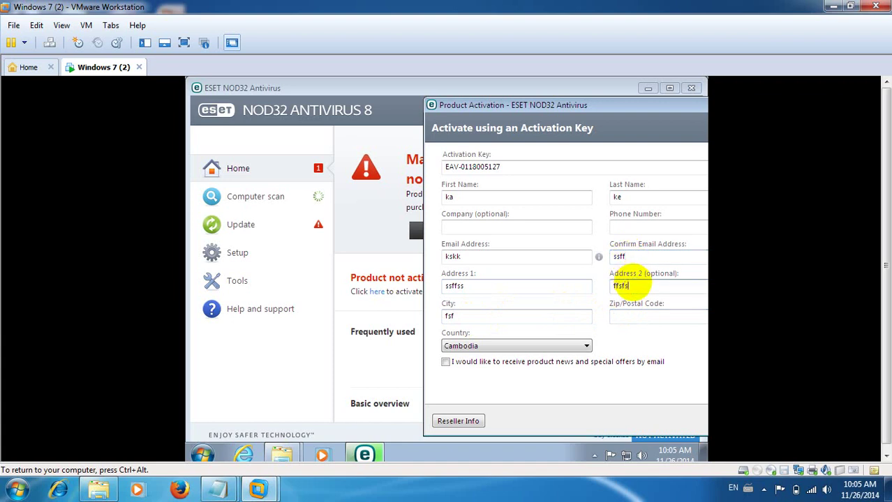
# Try to enter a phone number and submit the activation form, and set the optional company to sfsfs
pyautogui.click(633, 226)
pyautogui.write('221')
pyautogui.press('Return')
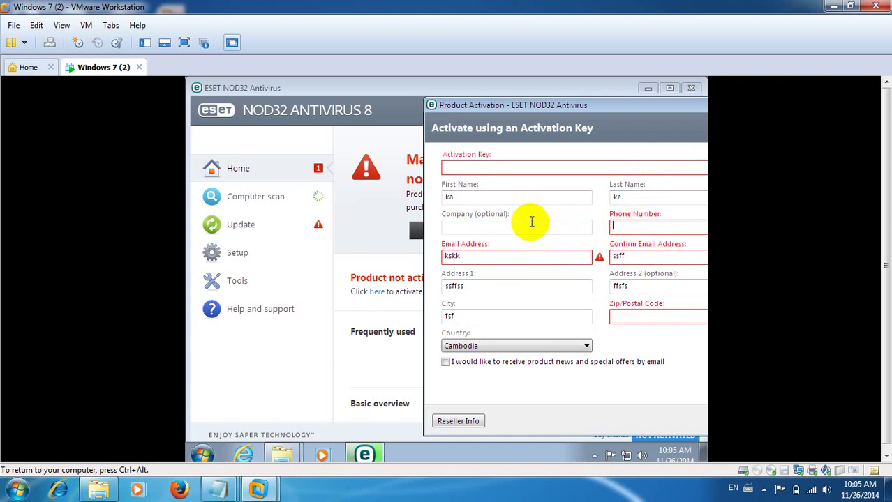
pyautogui.write('sfsfs')
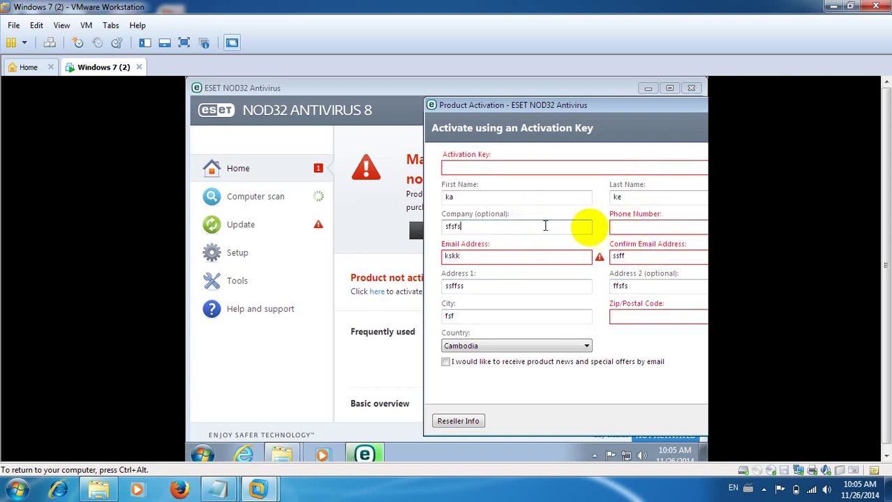
# Enter the phone number and opt in to product news by email in the activation form, then check the optional reseller information
pyautogui.click(623, 227)
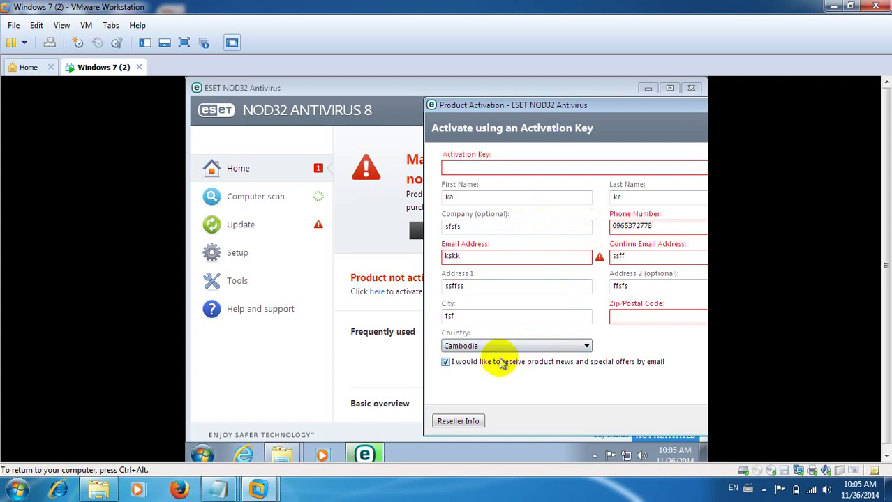
pyautogui.click(457, 422)
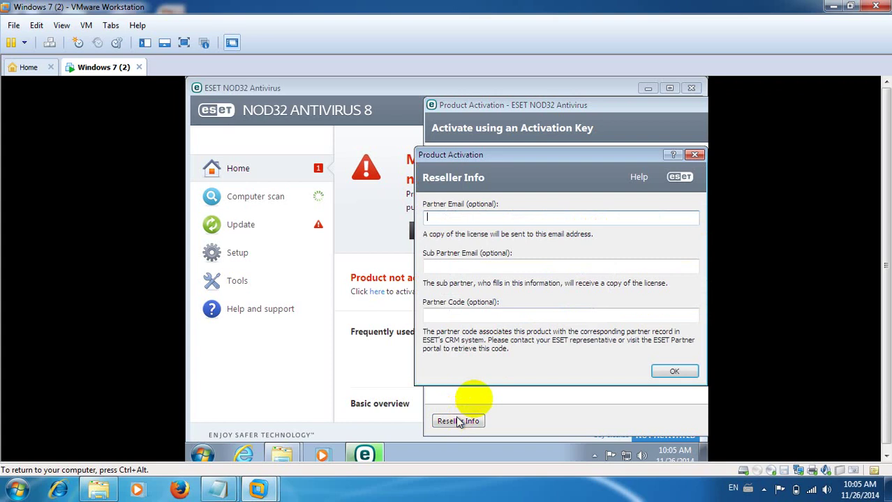
pyautogui.click(675, 372)
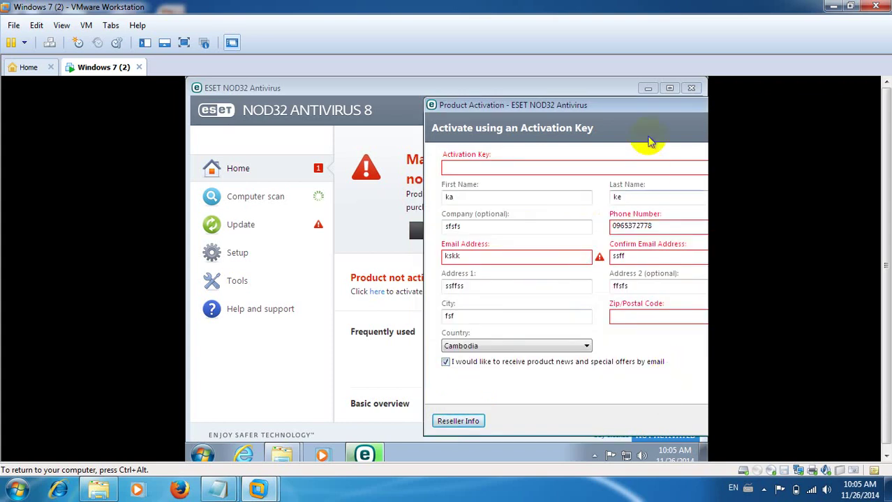
pyautogui.click(635, 83)
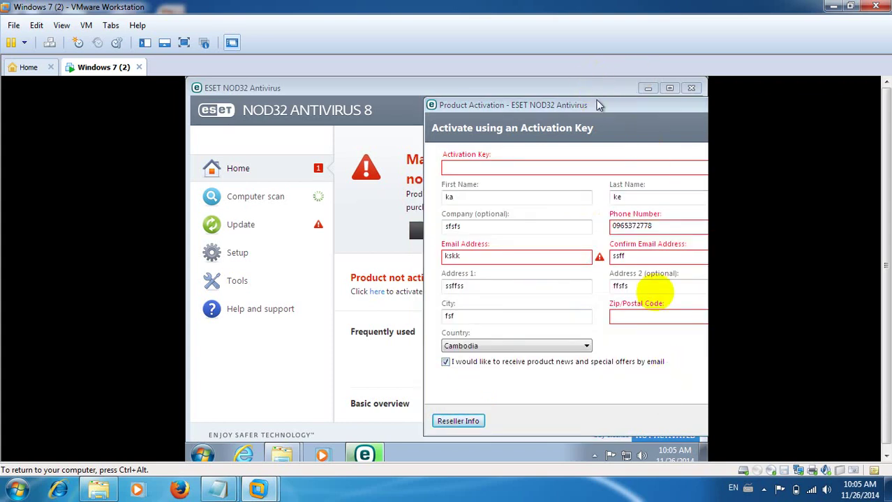
pyautogui.scroll(-1, 880, 238)
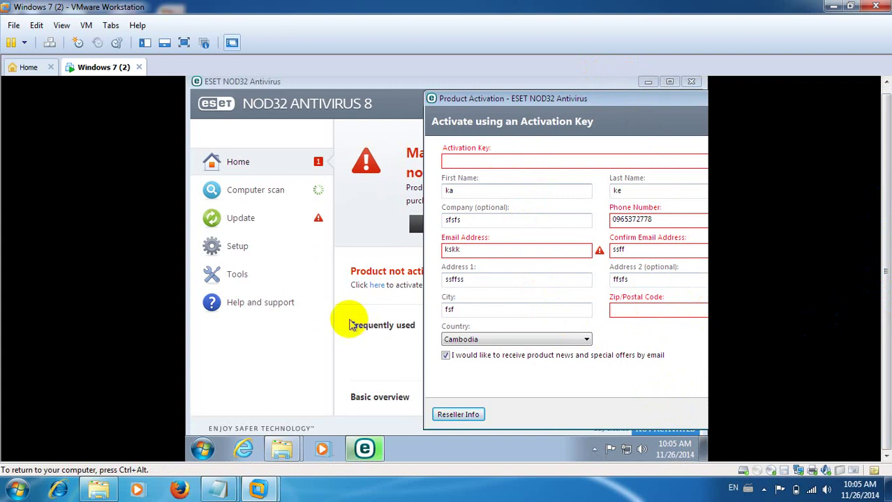
# Copy the first ESS password from the keys file and try to paste it into the Activation Key field
pyautogui.moveTo(225, 492)
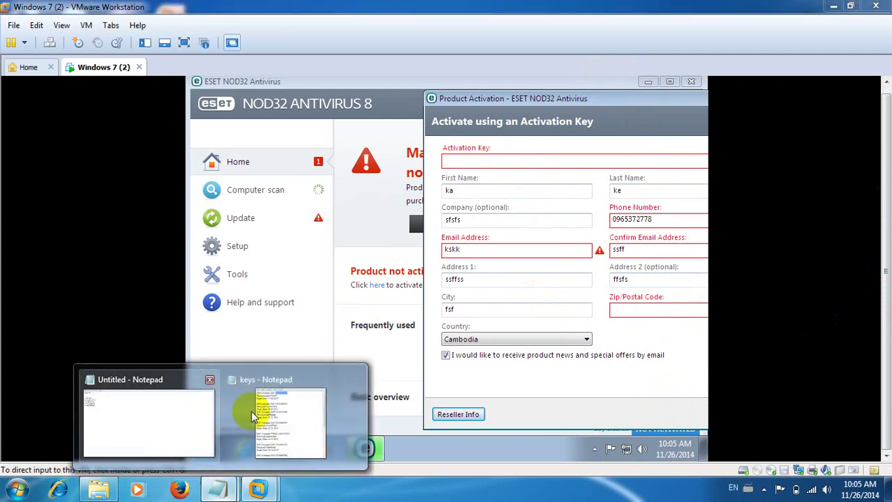
pyautogui.click(275, 412)
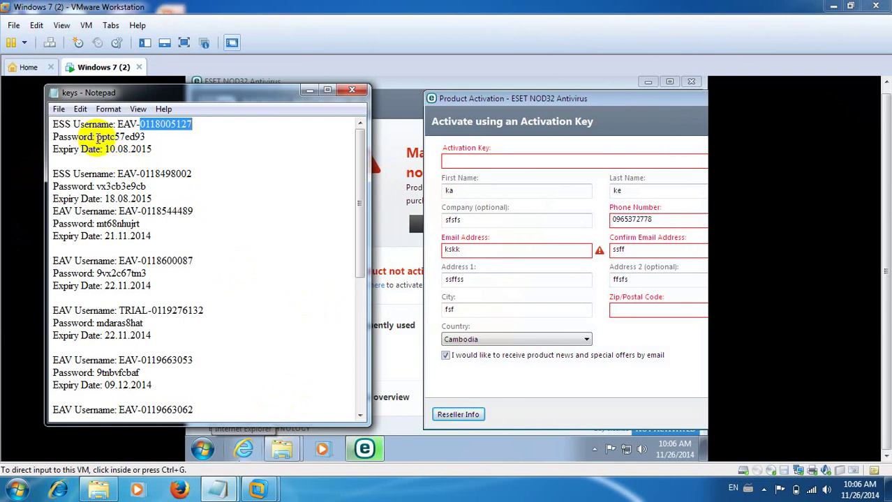
pyautogui.moveTo(97, 138); pyautogui.dragTo(146, 137)
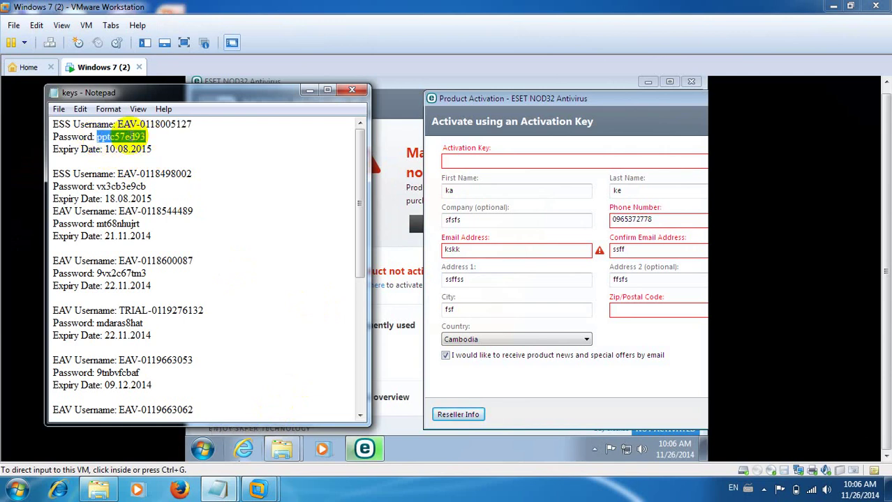
pyautogui.rightClick(131, 137)
pyautogui.click(166, 176)
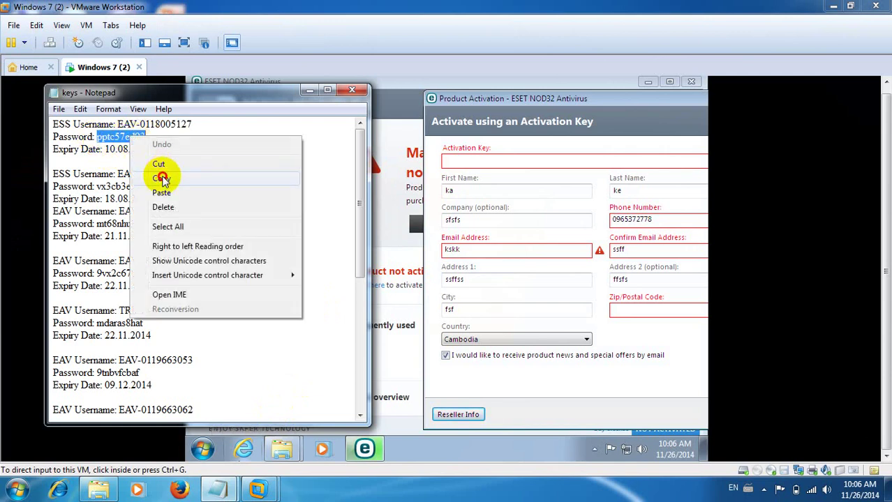
pyautogui.click(453, 161)
pyautogui.rightClick(453, 160)
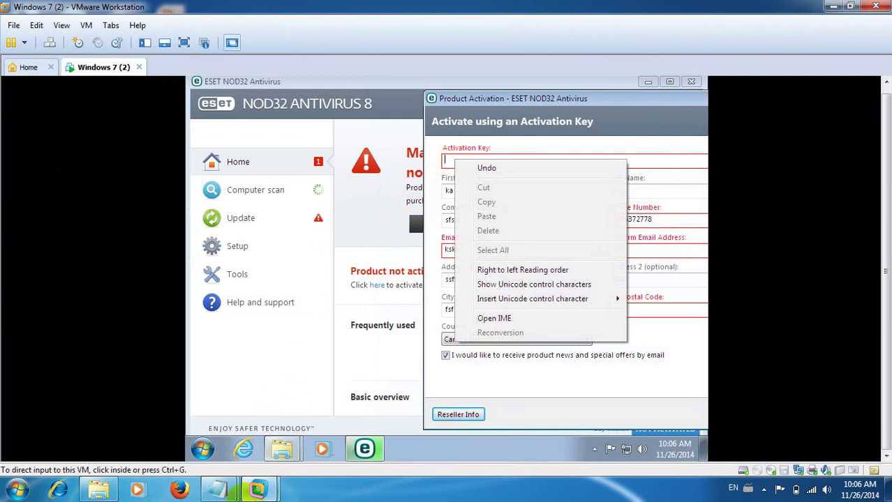
# Try to close or minimize the ESET NOD32 Antivirus window in the virtual machine, opening and dismissing the reseller information in between
pyautogui.moveTo(364, 449); pyautogui.dragTo(376, 384)
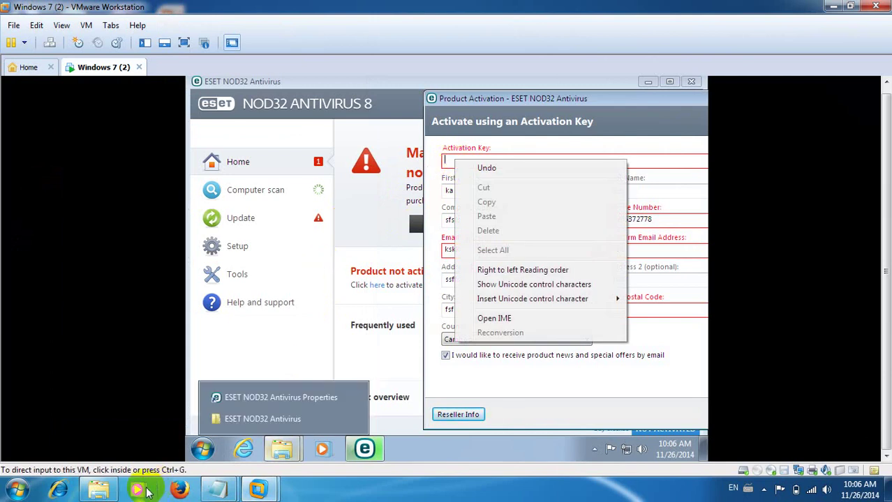
pyautogui.click(693, 82)
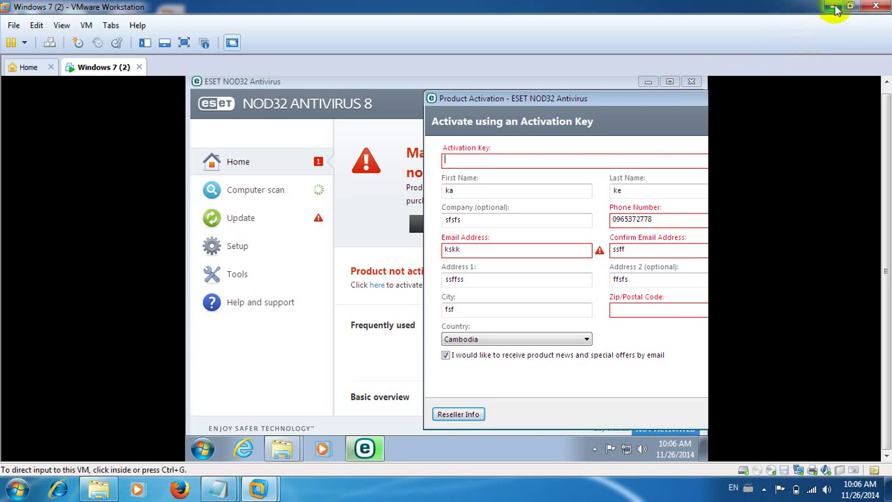
pyautogui.click(691, 82)
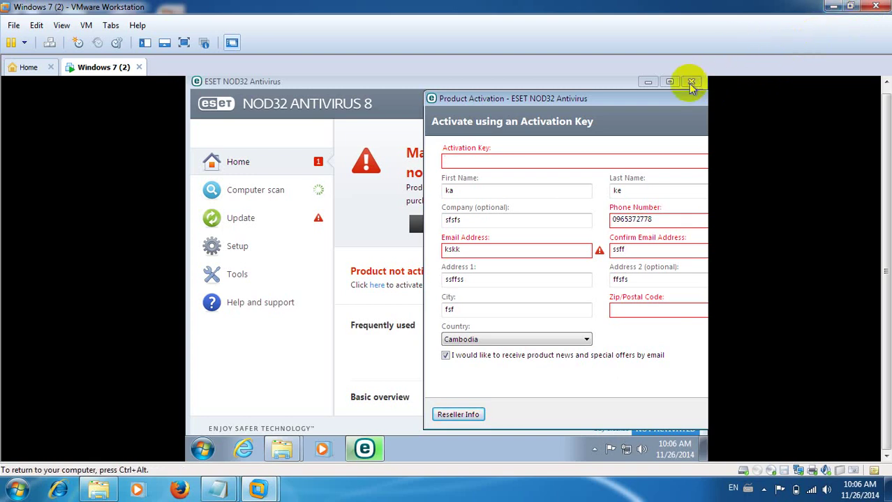
pyautogui.click(460, 416)
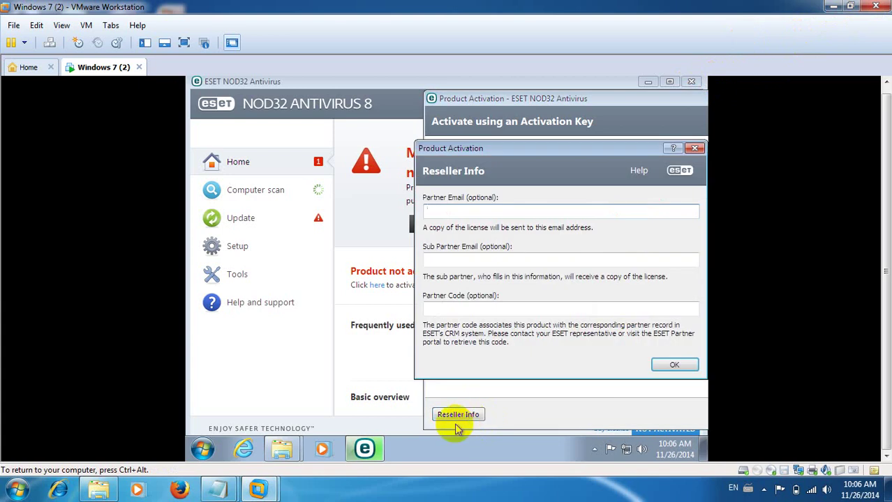
pyautogui.click(673, 366)
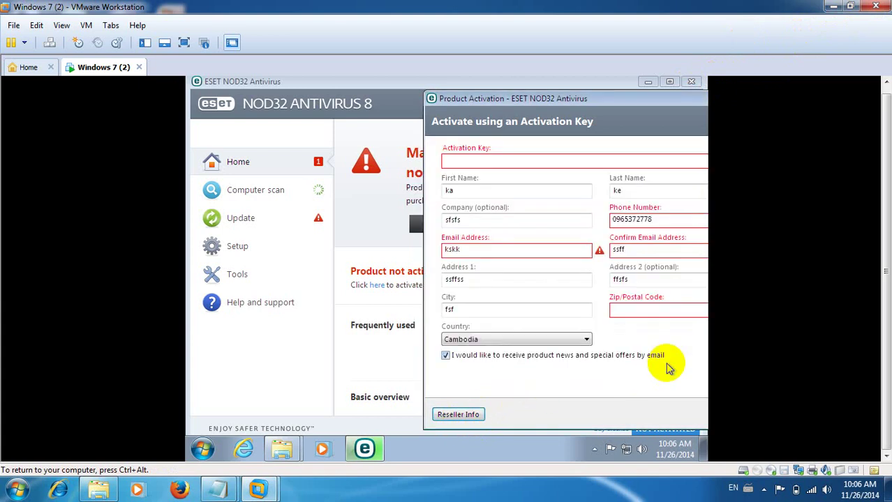
pyautogui.click(647, 82)
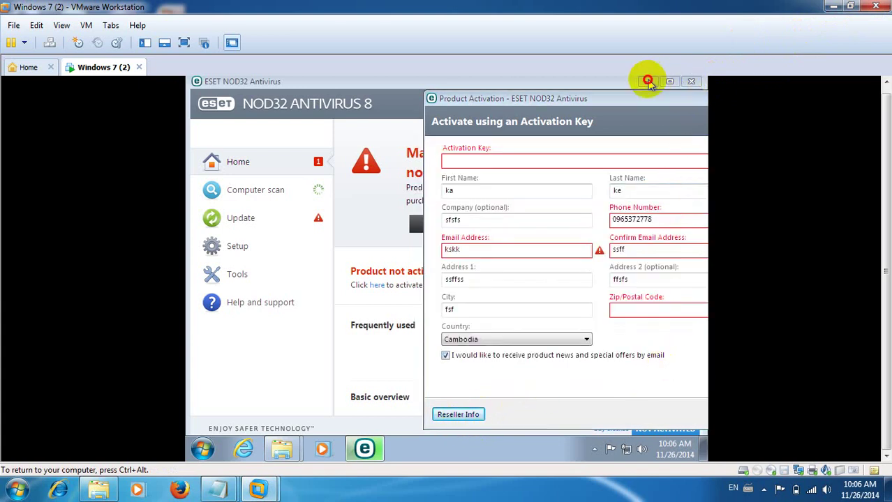
pyautogui.click(691, 83)
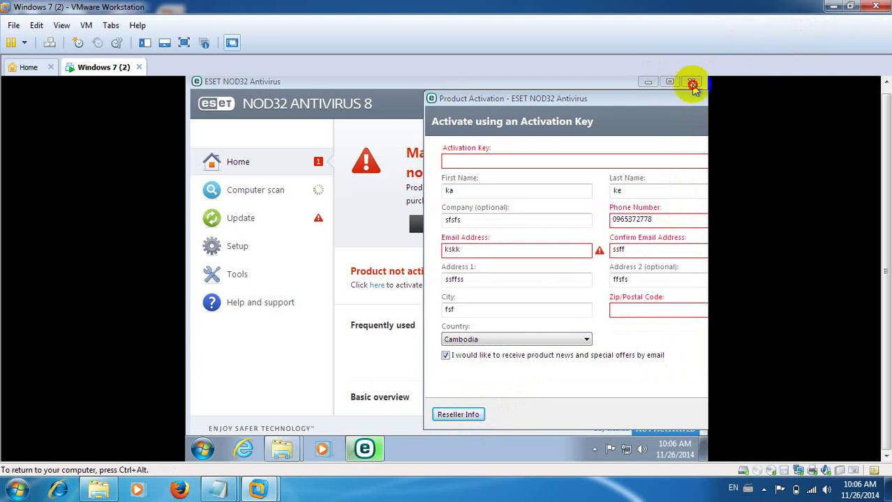
# Minimize VMware, close the keys file on the host desktop and return to the Windows 7 (2) virtual machine
pyautogui.click(834, 10)
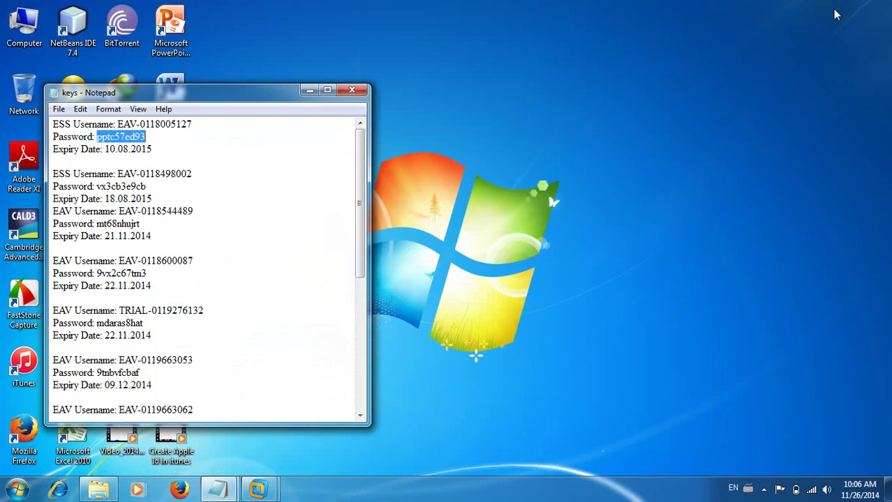
pyautogui.click(362, 93)
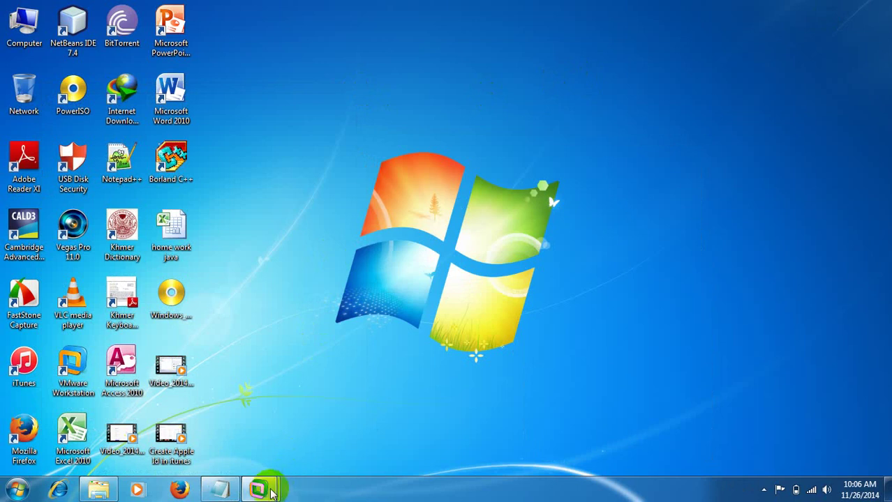
pyautogui.moveTo(266, 493)
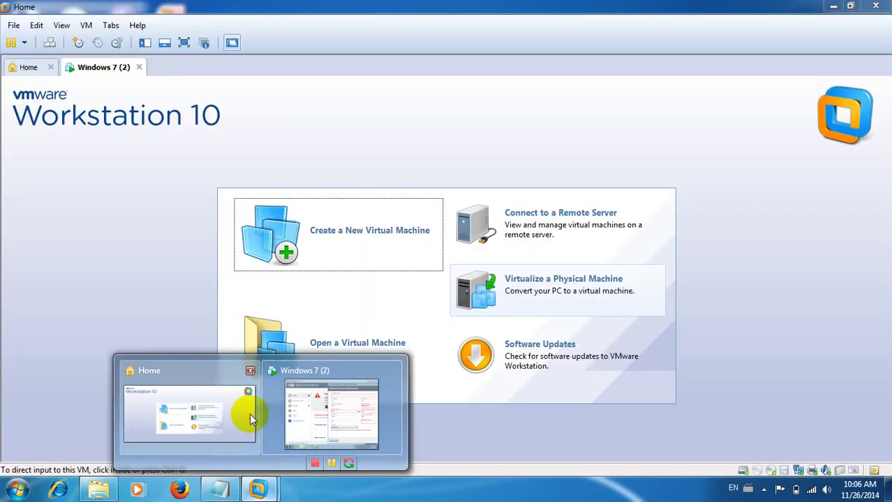
pyautogui.click(251, 419)
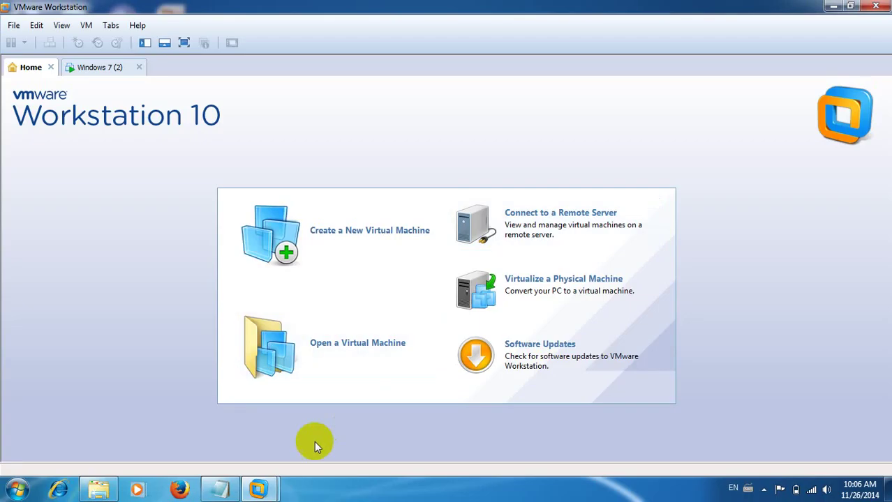
pyautogui.moveTo(260, 489)
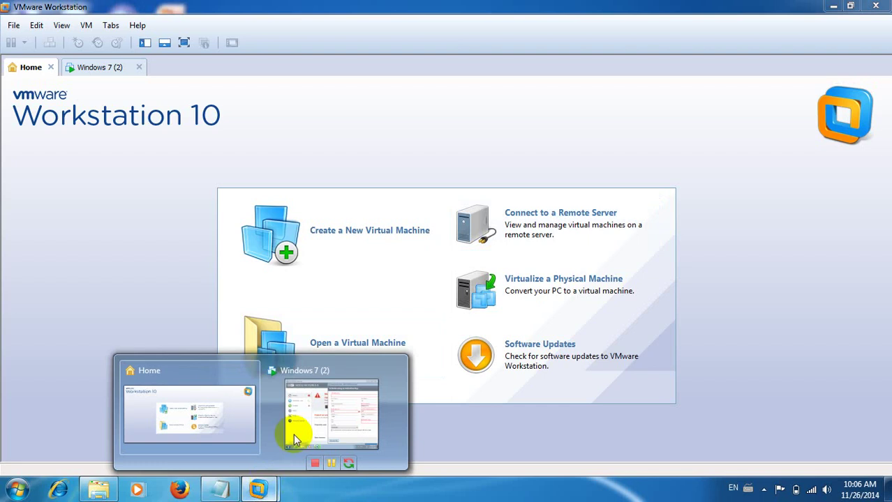
pyautogui.click(342, 400)
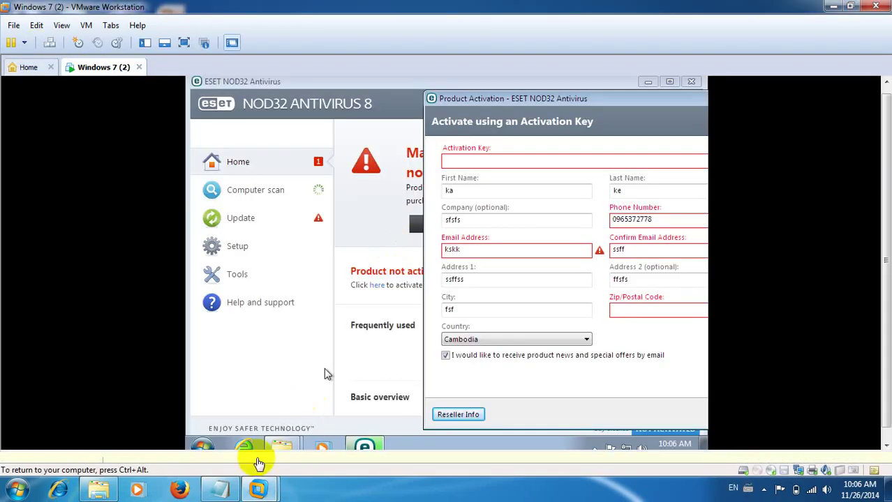
# Try again to close the ESET NOD32 Antivirus window and release the cursor from the virtual machine
pyautogui.click(495, 218)
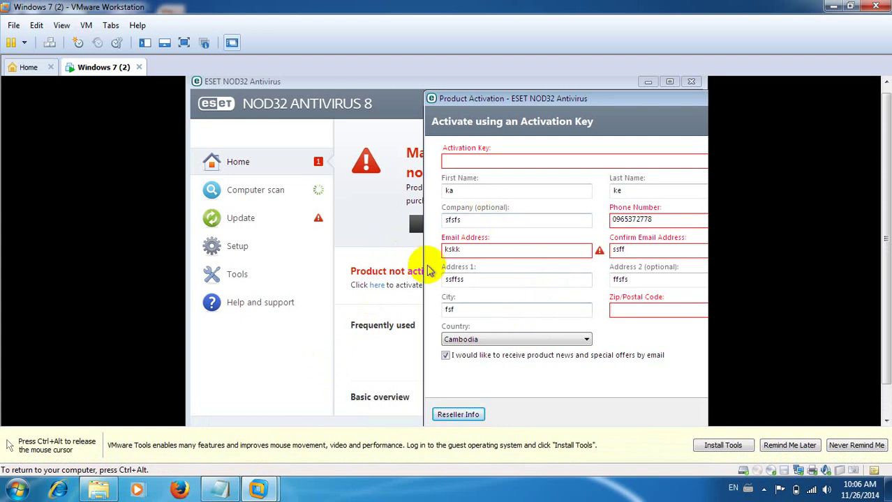
pyautogui.click(305, 382)
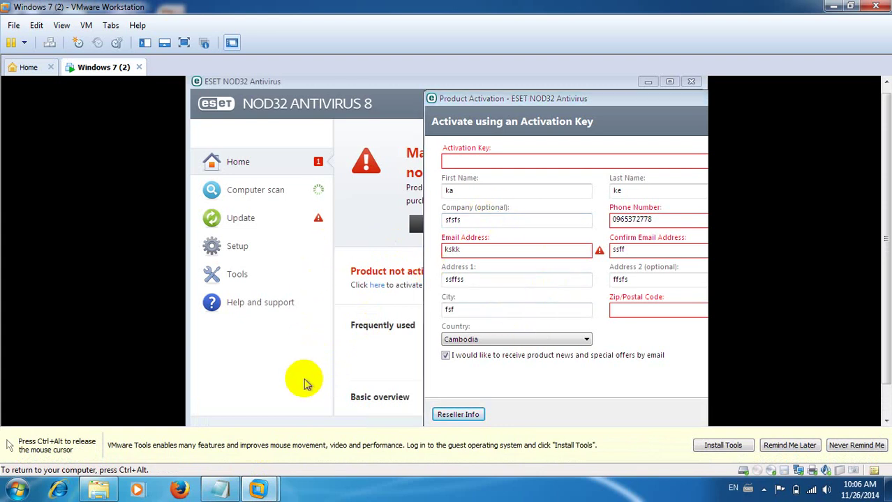
pyautogui.hotkey('ctrl', 'alt')
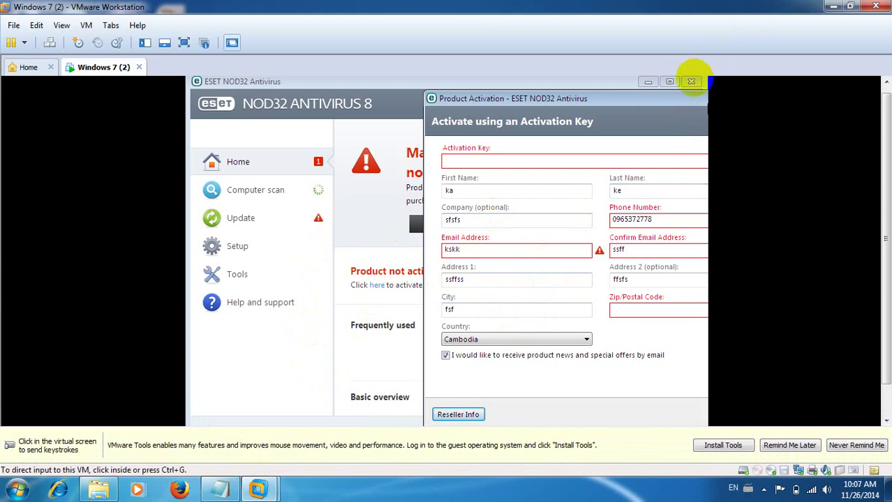
pyautogui.click(691, 81)
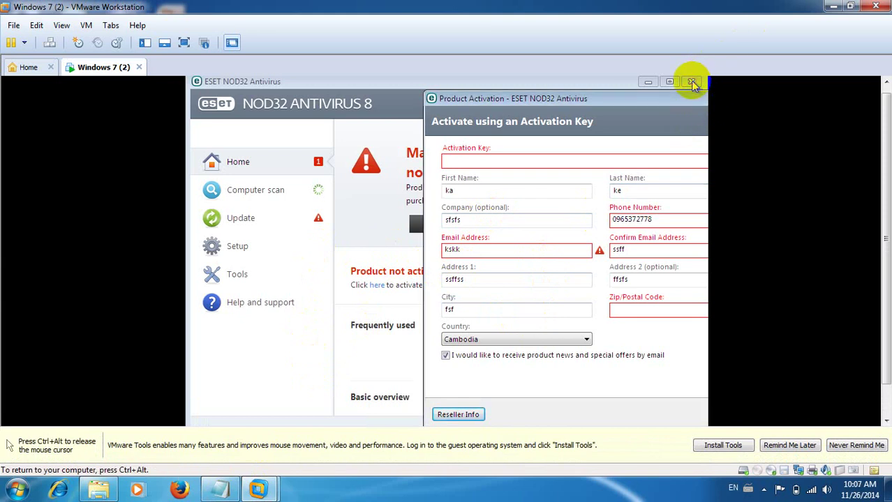
pyautogui.hotkey('ctrl', 'alt')
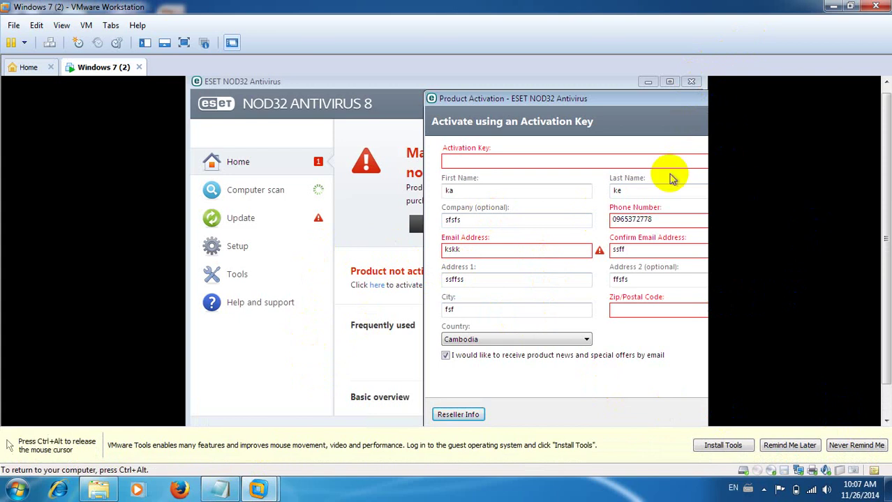
# Go back to the host's Downloads folder, select the MicroSoft Office Pro 2007 folder and close the Explorer window
pyautogui.click(98, 489)
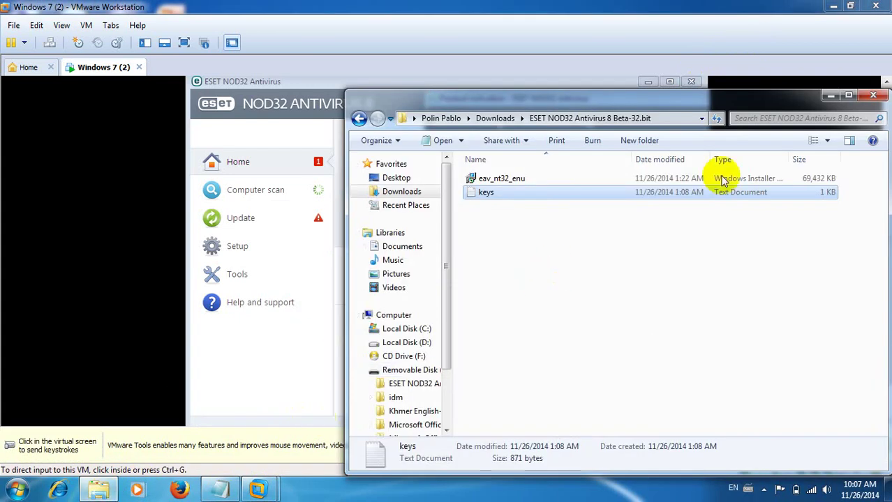
pyautogui.click(359, 120)
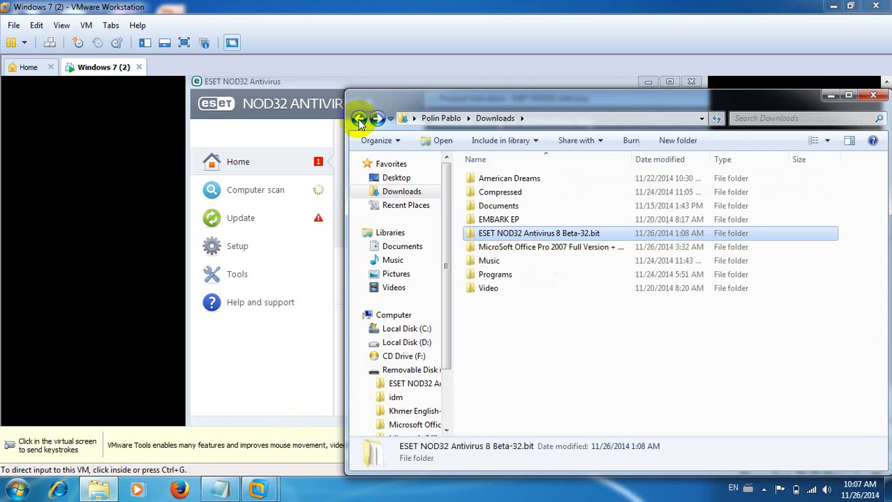
pyautogui.click(500, 251)
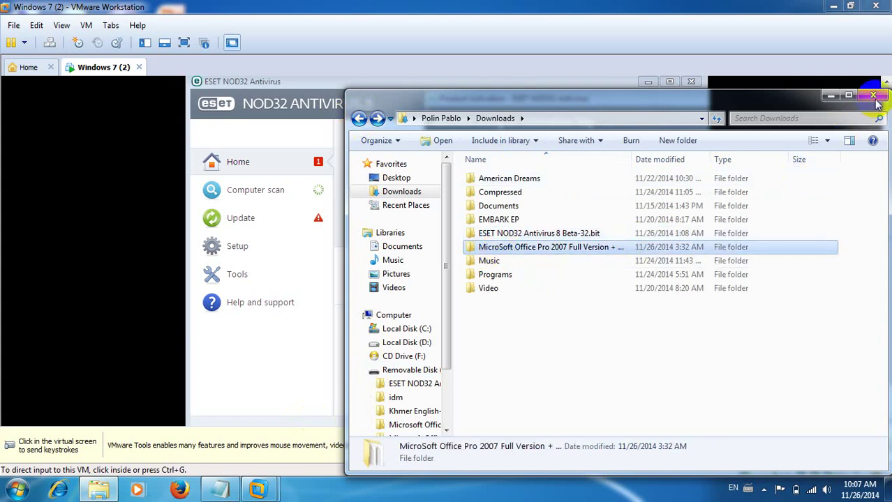
pyautogui.click(873, 95)
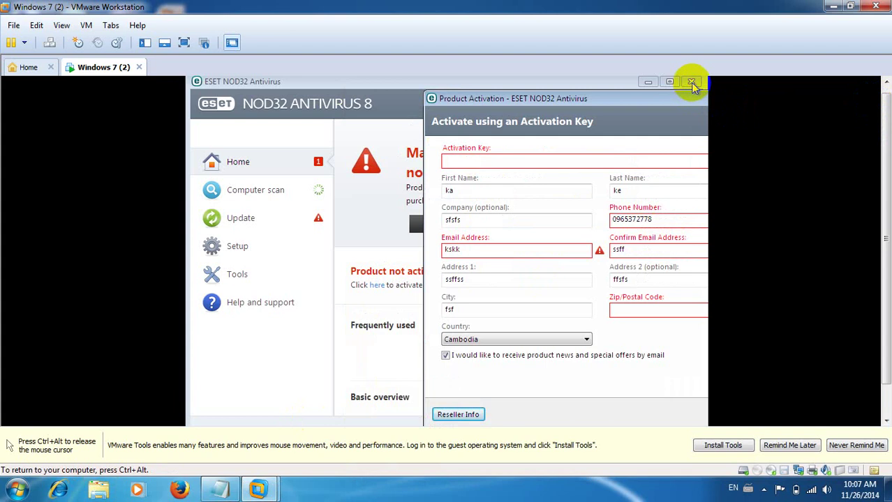
# Release the cursor from the virtual machine and close the VMware Home page
pyautogui.click(281, 174)
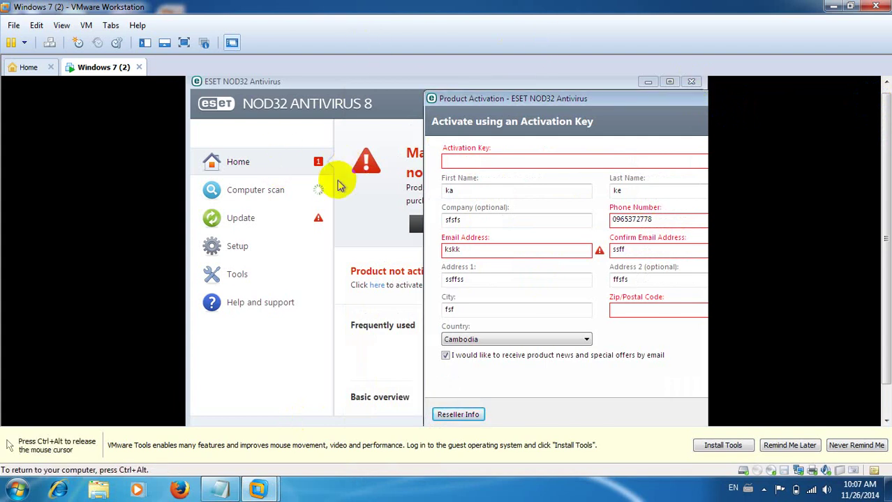
pyautogui.hotkey('ctrl', 'alt')
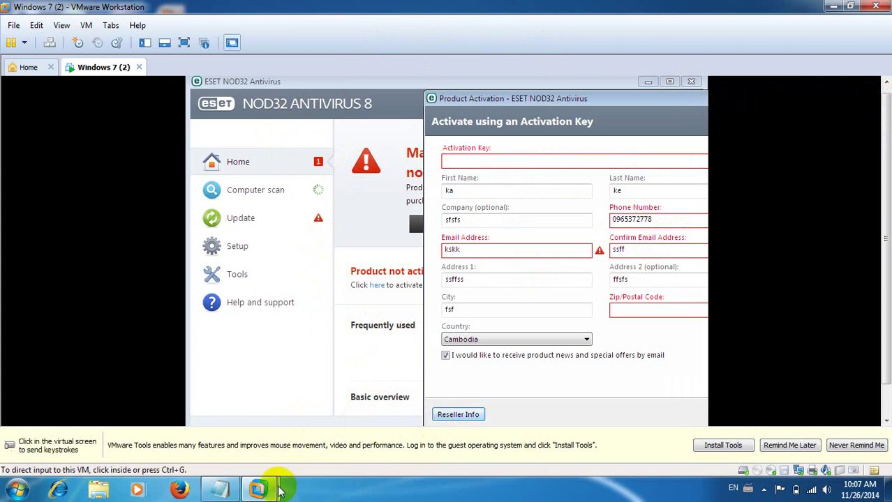
pyautogui.moveTo(259, 492)
pyautogui.moveTo(249, 402)
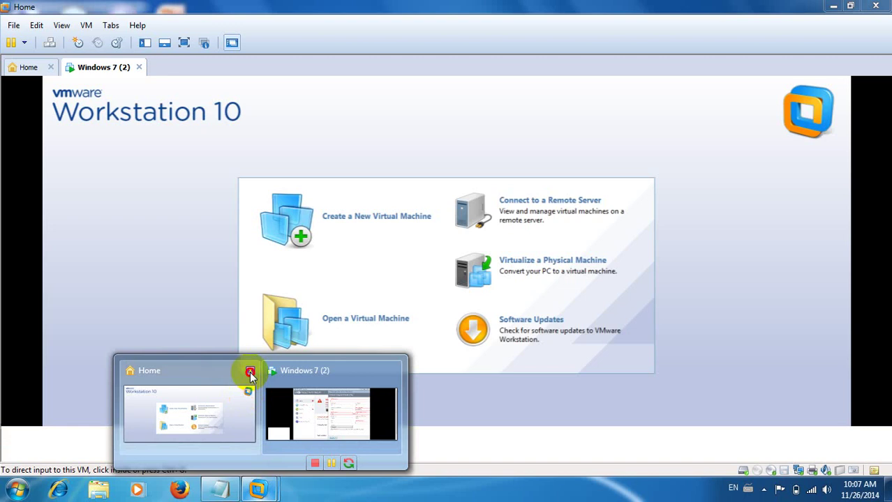
pyautogui.click(250, 375)
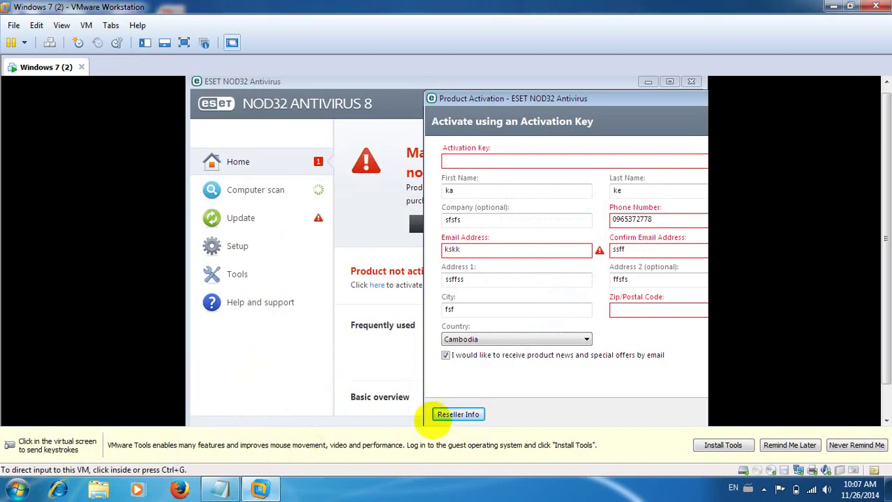
# Permanently dismiss the VMware Tools installation reminder and direct input back to the Windows 7 (2) virtual machine
pyautogui.click(500, 423)
pyautogui.hotkey('ctrl', 'alt')
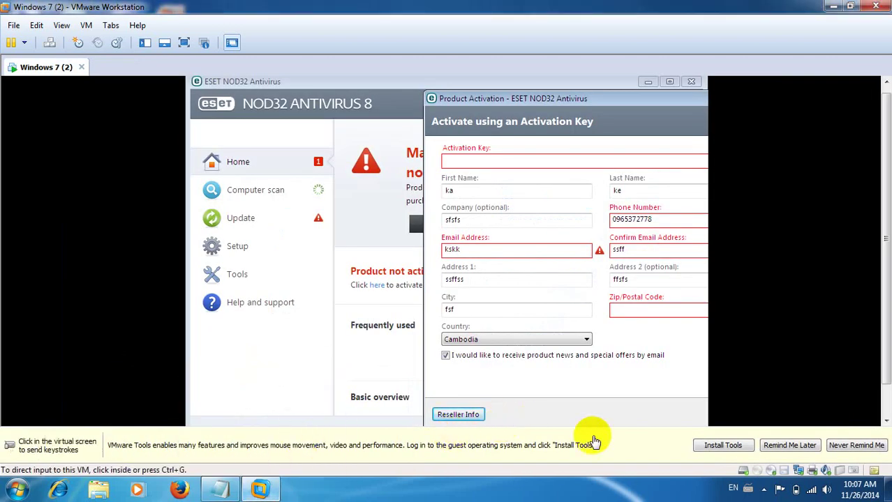
pyautogui.click(838, 450)
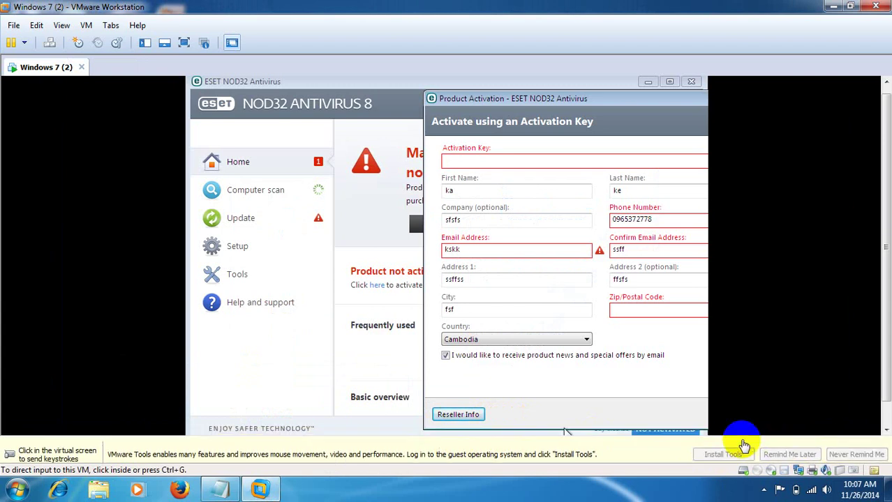
pyautogui.click(603, 372)
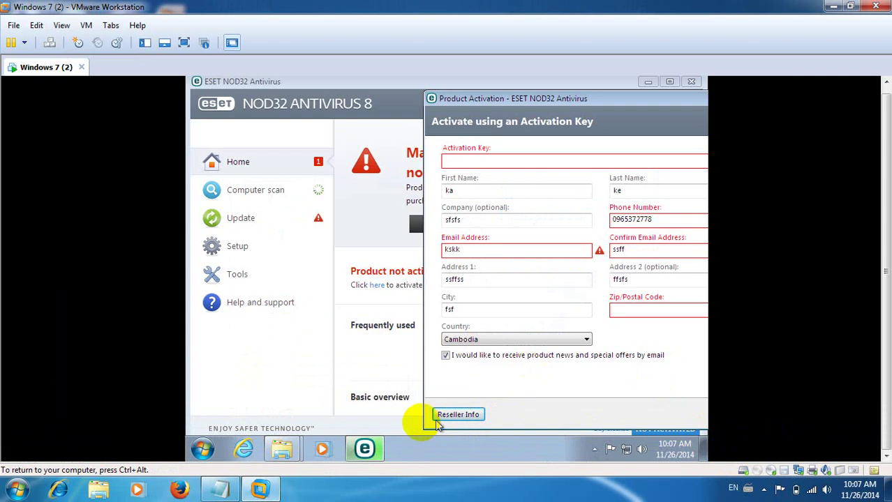
# Try once more to close the ESET NOD32 Antivirus window inside the virtual machine
pyautogui.moveTo(365, 450)
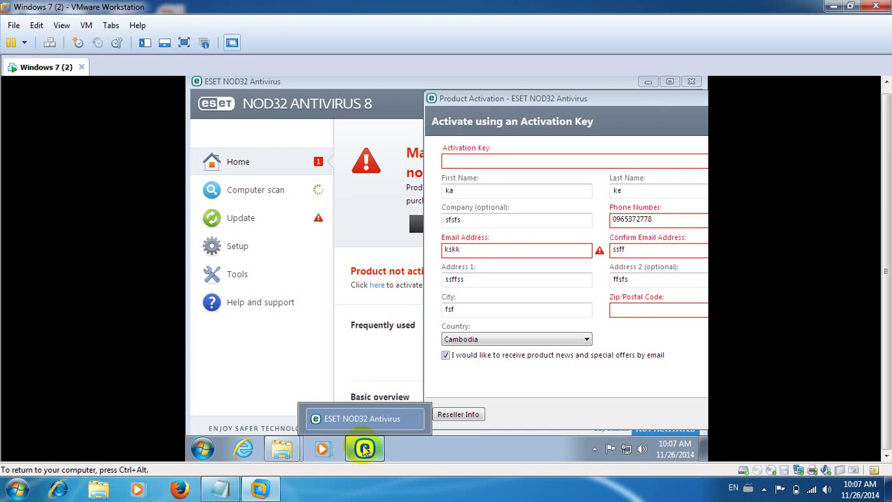
pyautogui.rightClick(365, 450)
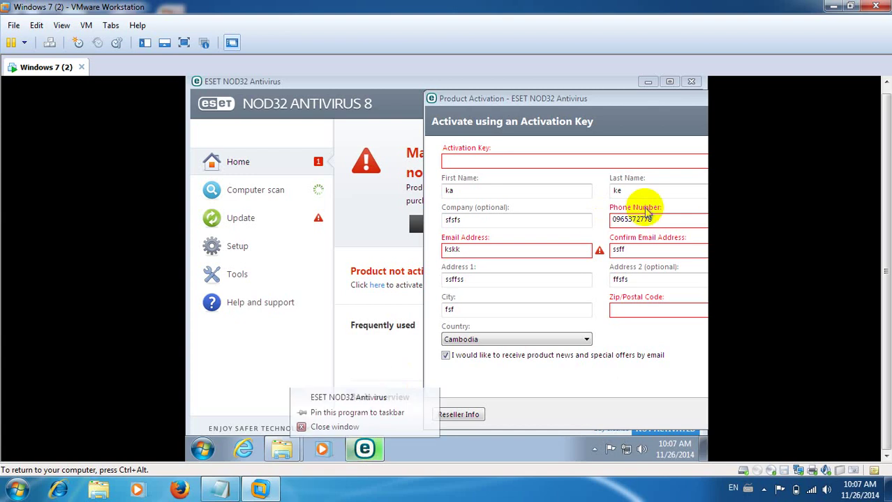
pyautogui.click(691, 83)
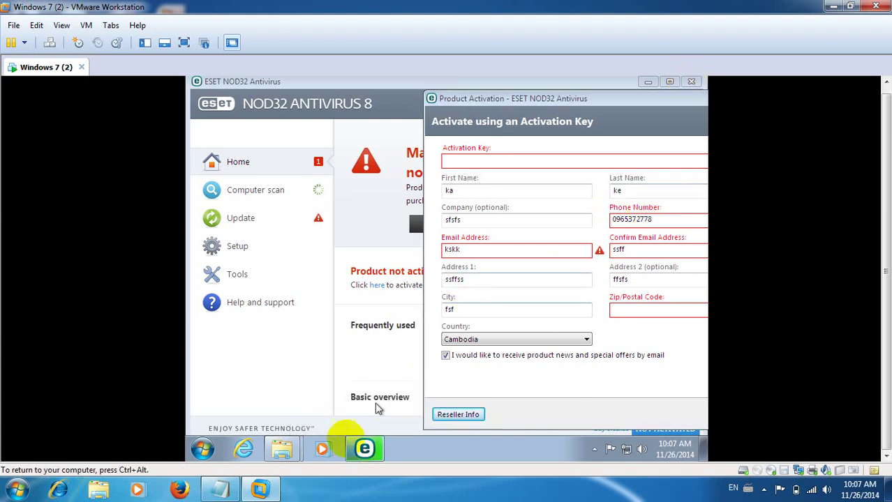
# Start Task Manager in the virtual machine and request to end the ESET NOD32 Antivirus application
pyautogui.rightClick(425, 447)
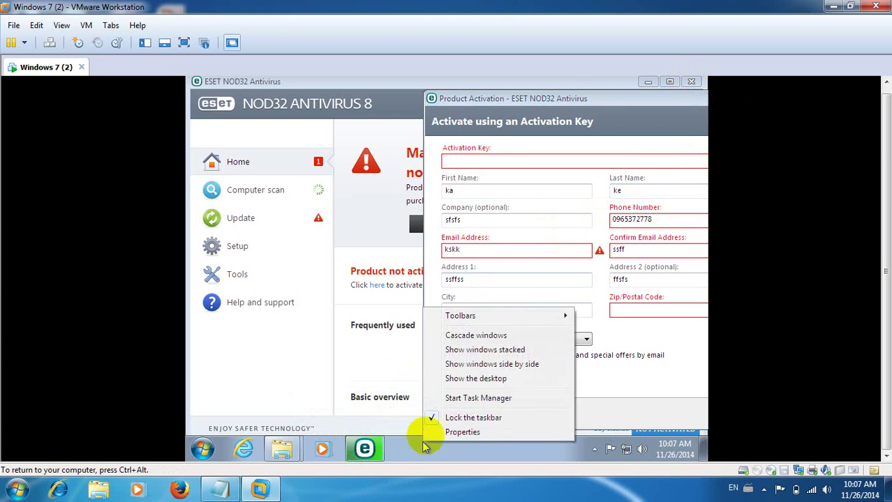
pyautogui.click(444, 399)
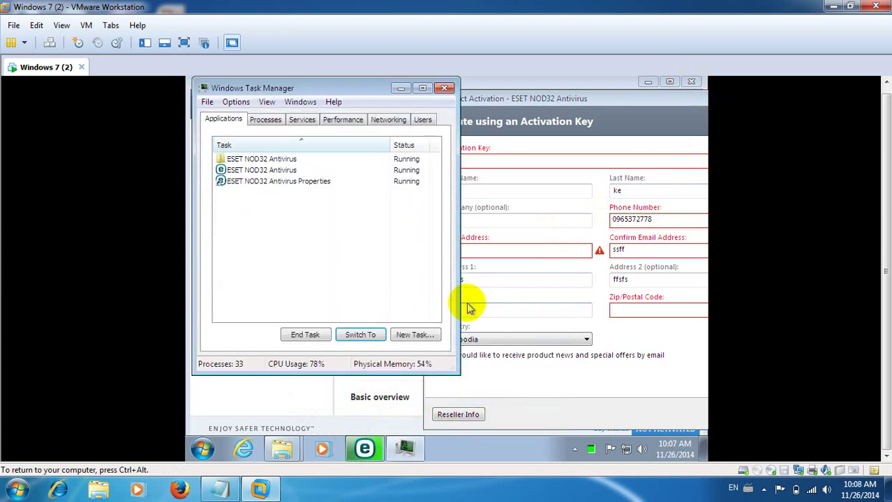
pyautogui.click(289, 170)
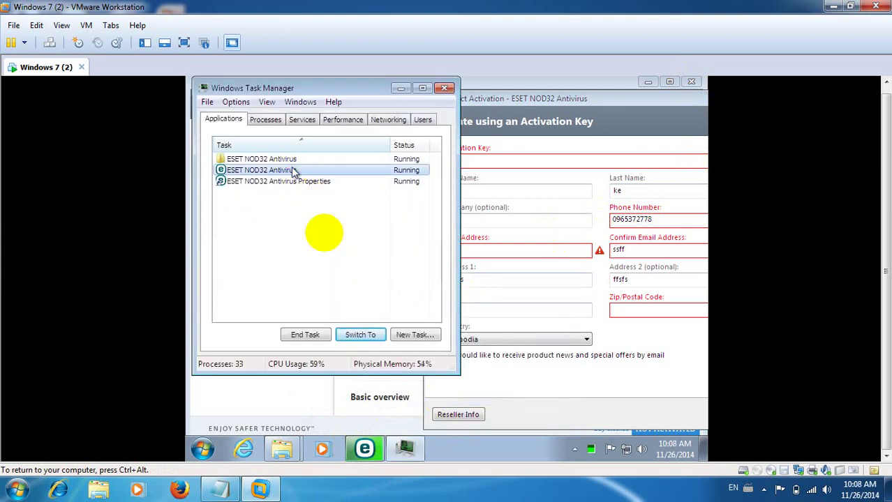
pyautogui.click(307, 335)
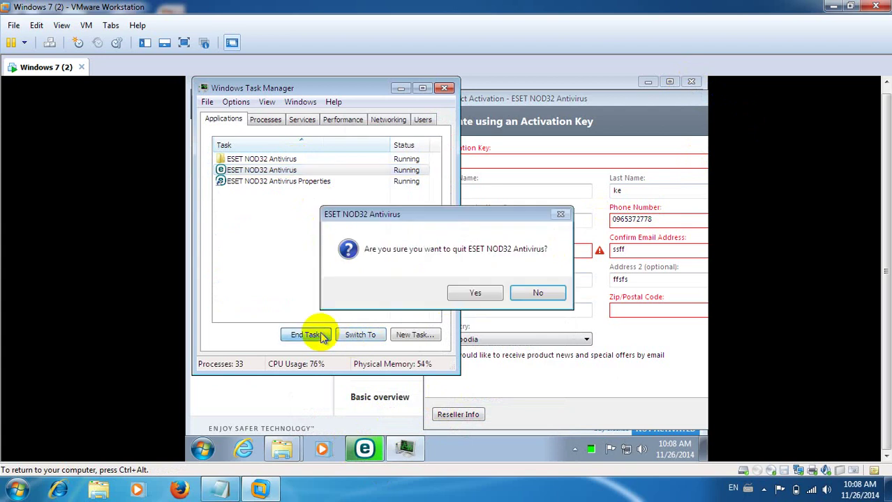
pyautogui.click(476, 314)
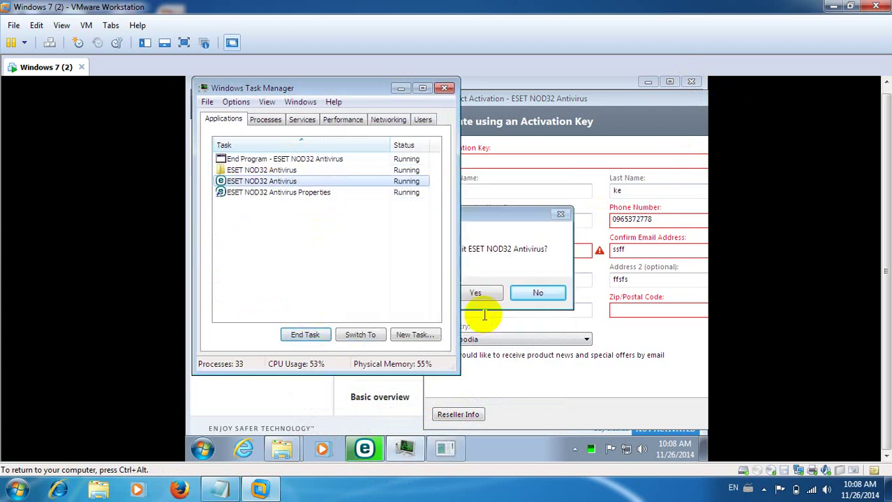
# End the ESET NOD32 Antivirus Properties and folder tasks, agree to quit ESET and close Task Manager
pyautogui.click(286, 182)
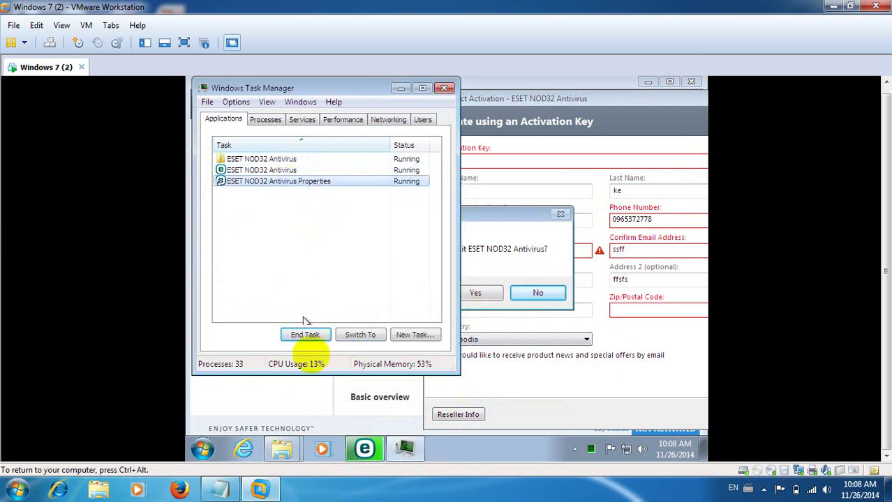
pyautogui.click(308, 337)
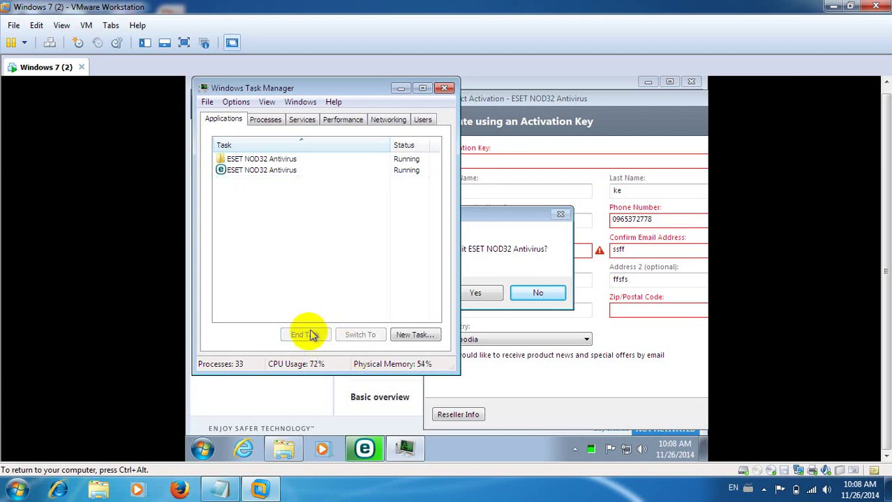
pyautogui.click(282, 162)
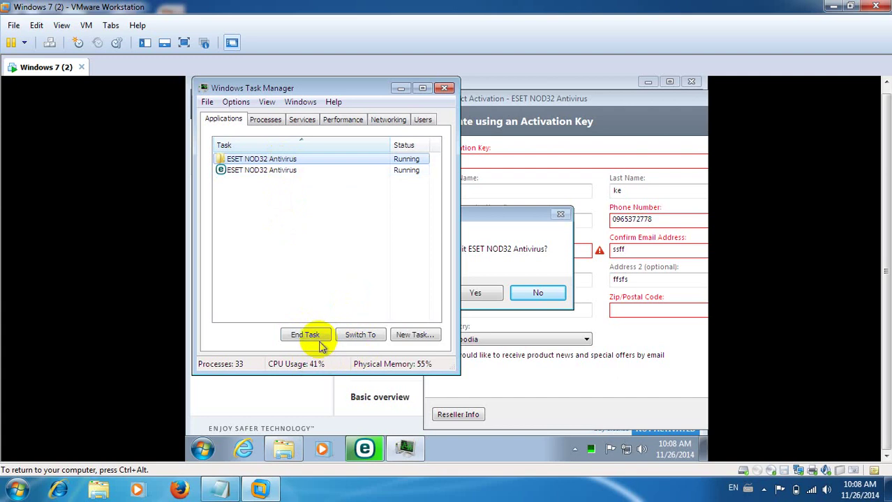
pyautogui.click(319, 338)
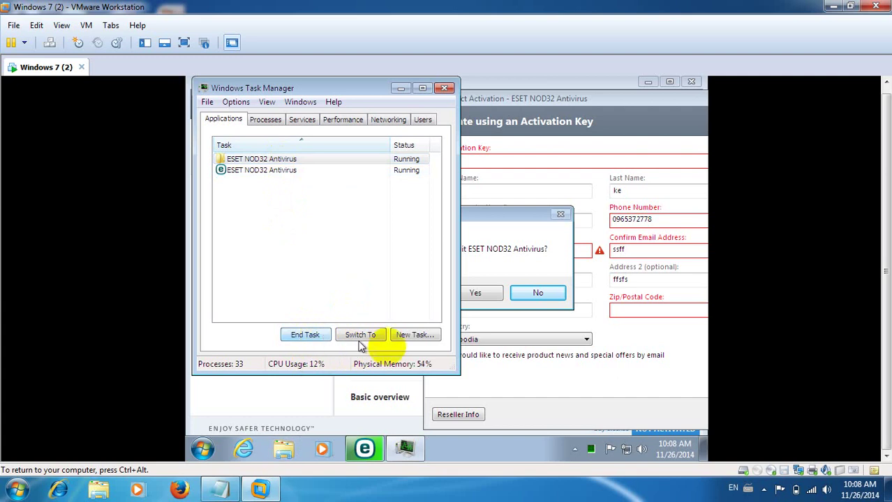
pyautogui.click(475, 293)
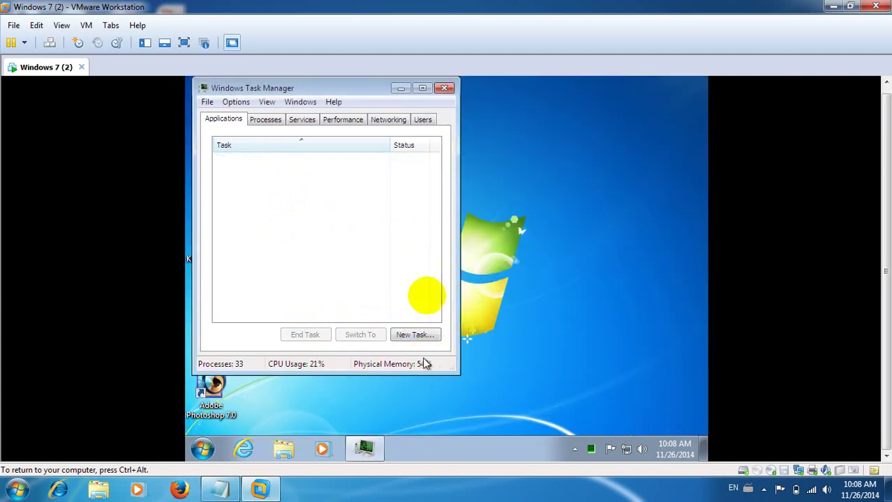
pyautogui.click(444, 88)
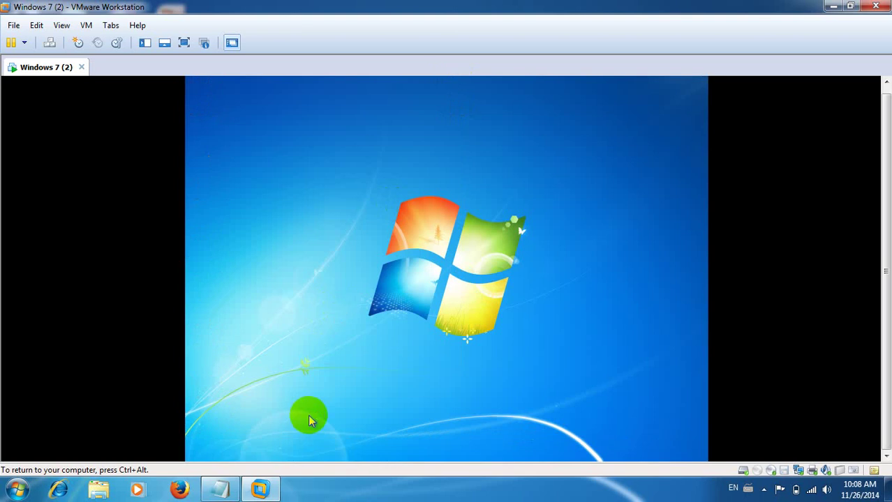
# Launch ESET NOD32 Antivirus in the virtual machine, restart the stopped program and dismiss its risk notification
pyautogui.moveTo(234, 485)
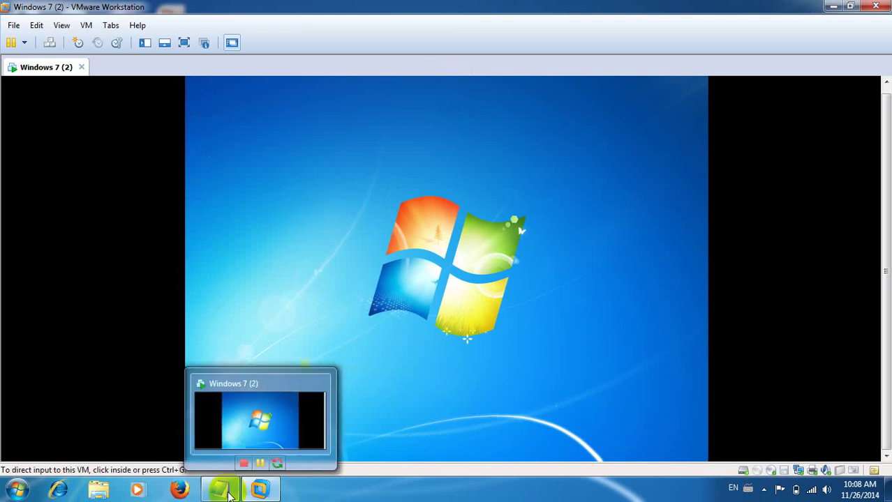
pyautogui.click(329, 364)
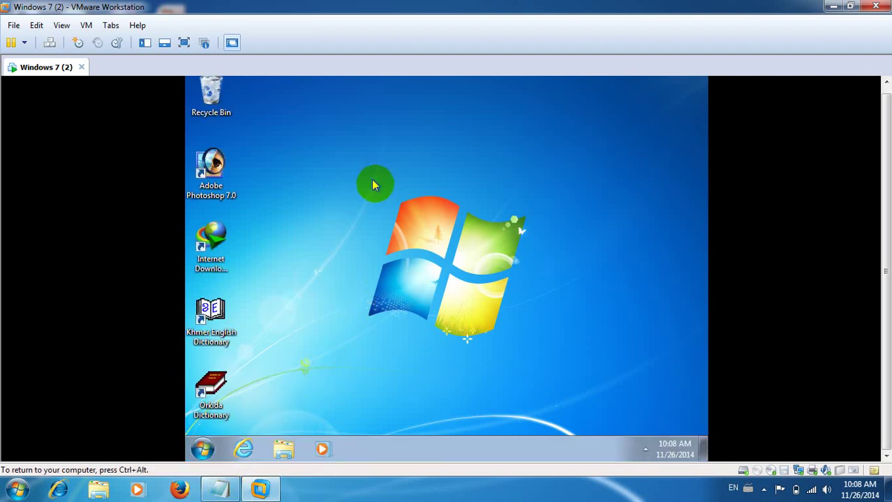
pyautogui.click(204, 450)
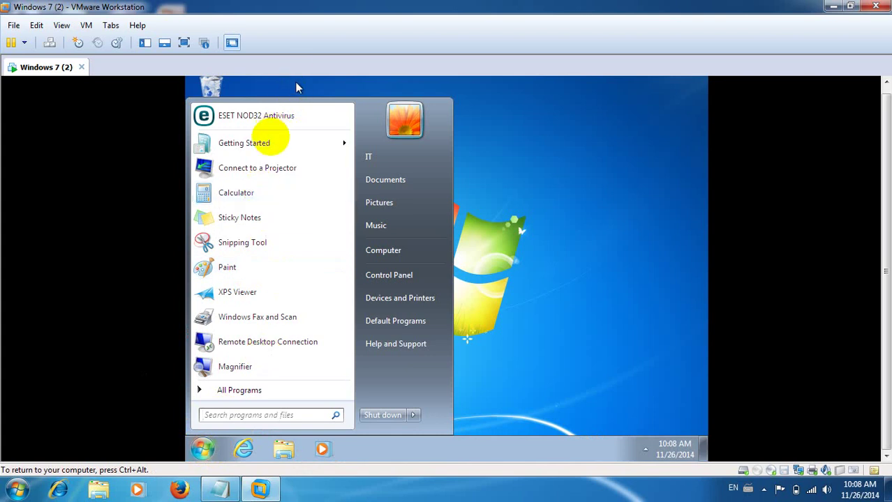
pyautogui.click(281, 117)
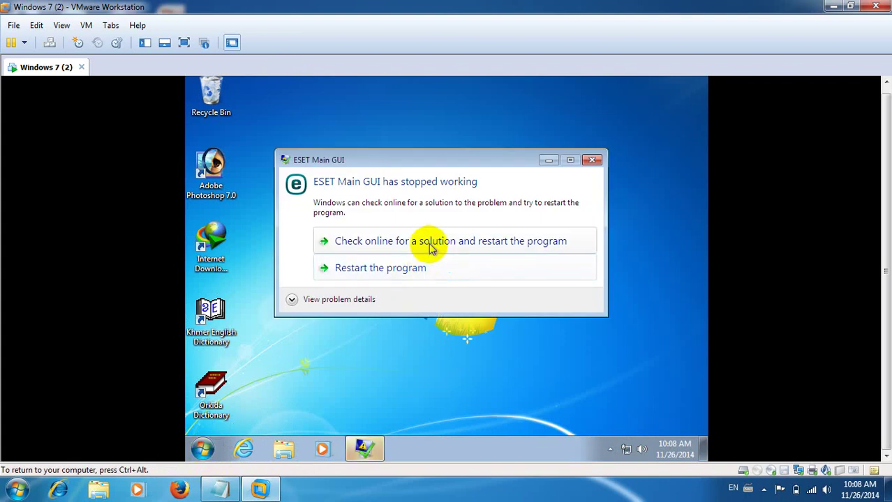
pyautogui.click(424, 269)
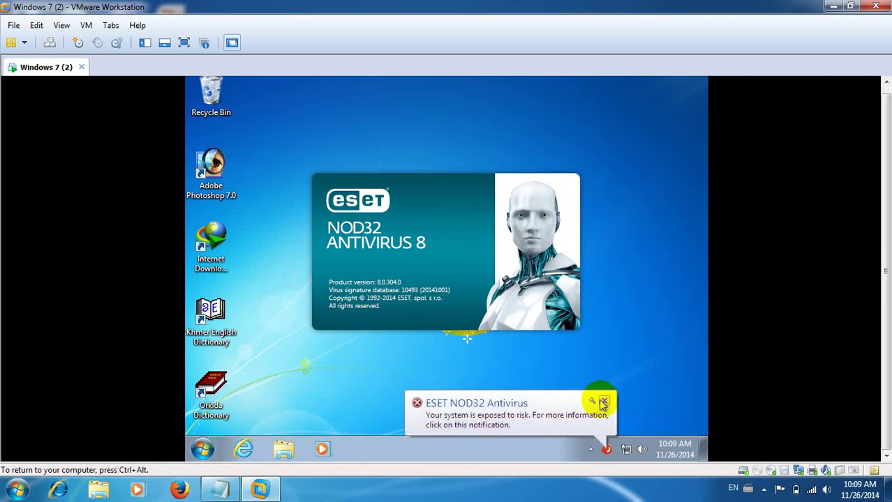
pyautogui.click(604, 403)
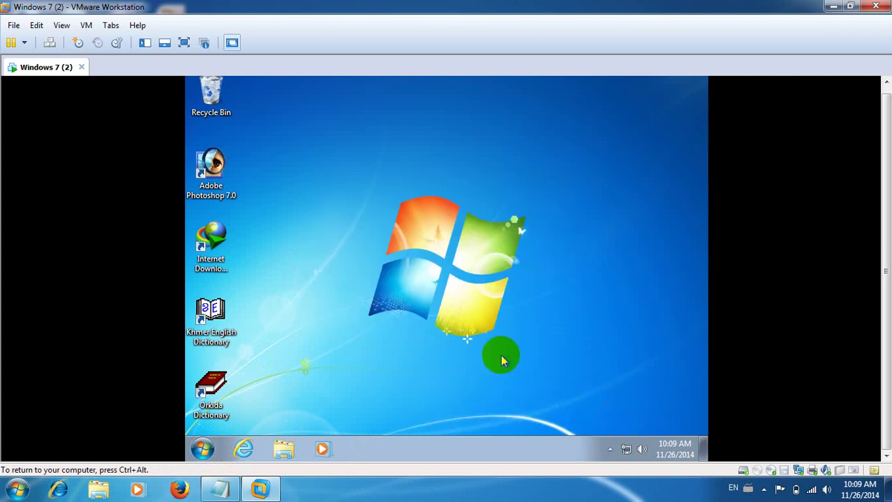
# Open the ESET NOD32 Antivirus main window again and close it
pyautogui.click(204, 450)
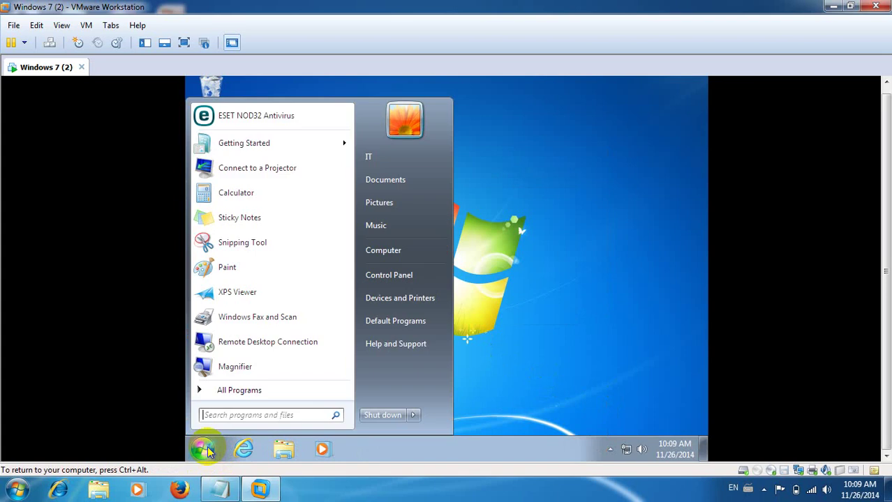
pyautogui.click(271, 124)
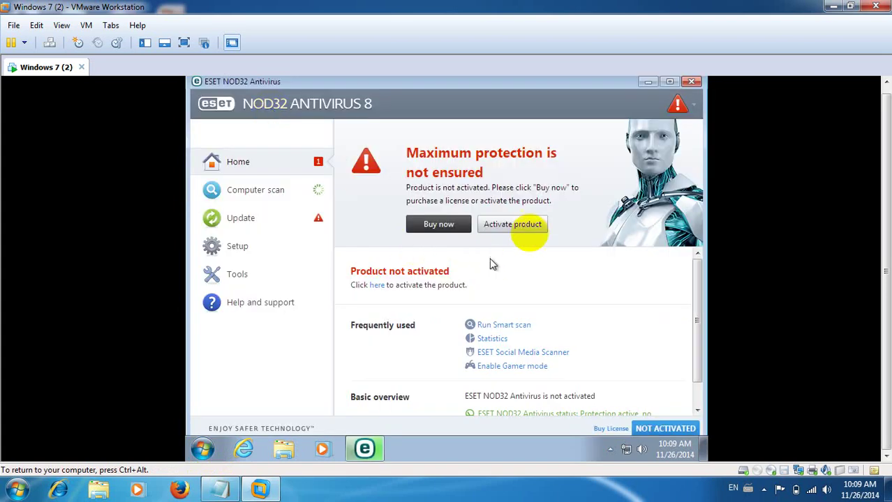
pyautogui.click(693, 83)
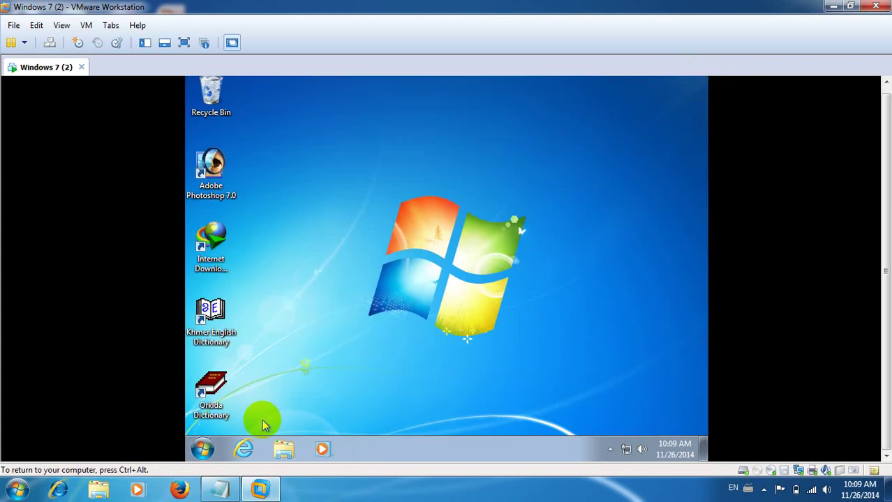
# Open the installation folder of ESET NOD32 Antivirus in the virtual machine through its shortcut properties
pyautogui.click(203, 449)
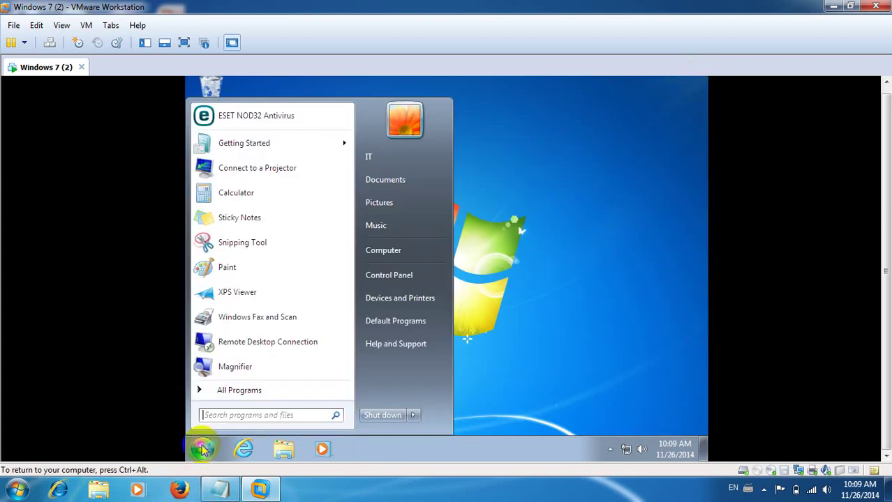
pyautogui.rightClick(283, 124)
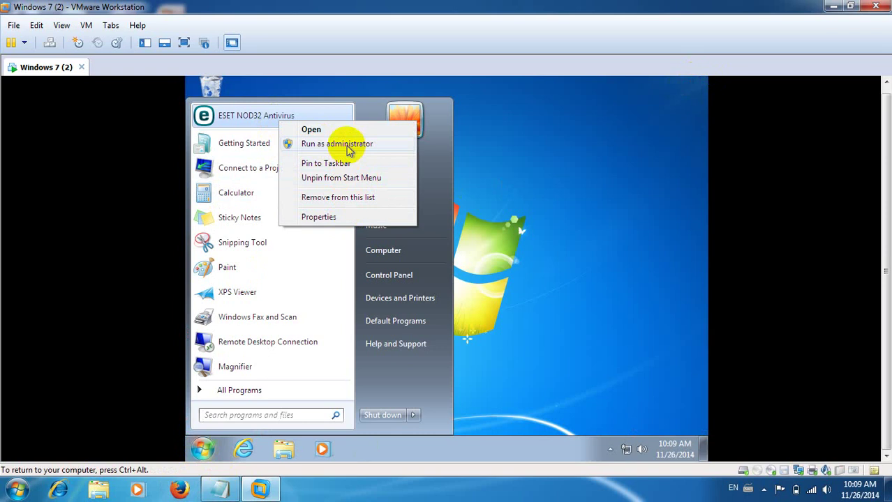
pyautogui.click(328, 221)
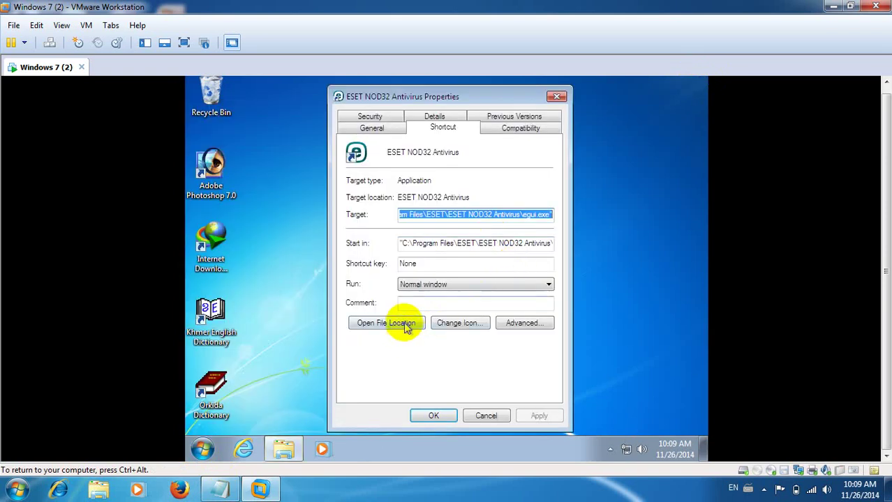
pyautogui.click(405, 325)
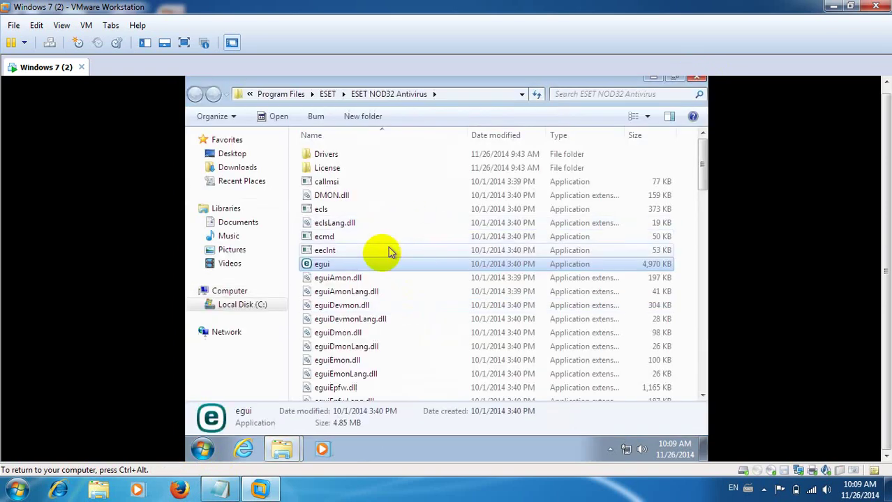
# Create a desktop shortcut to the egui application, and close the folder and the ESET properties dialog
pyautogui.rightClick(378, 263)
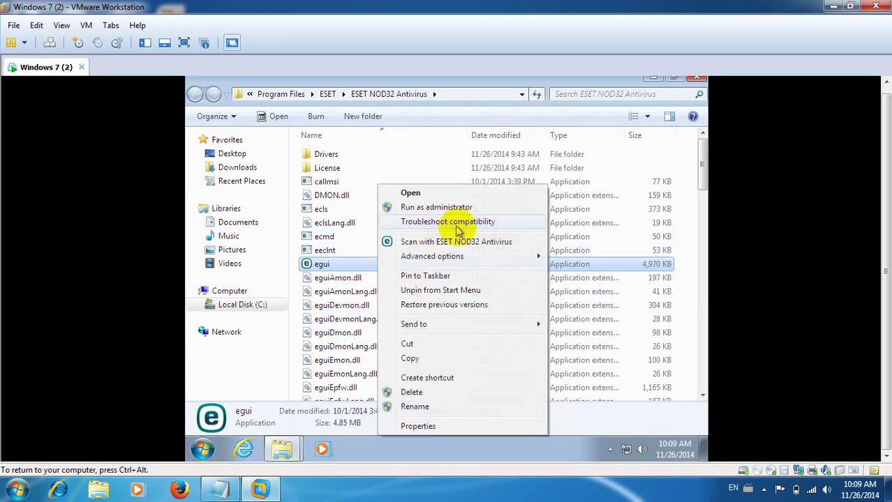
pyautogui.moveTo(498, 325)
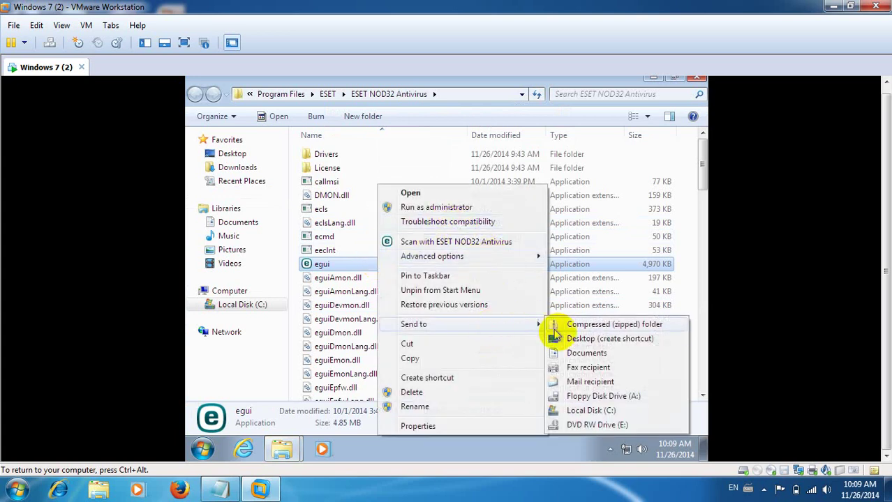
pyautogui.click(562, 339)
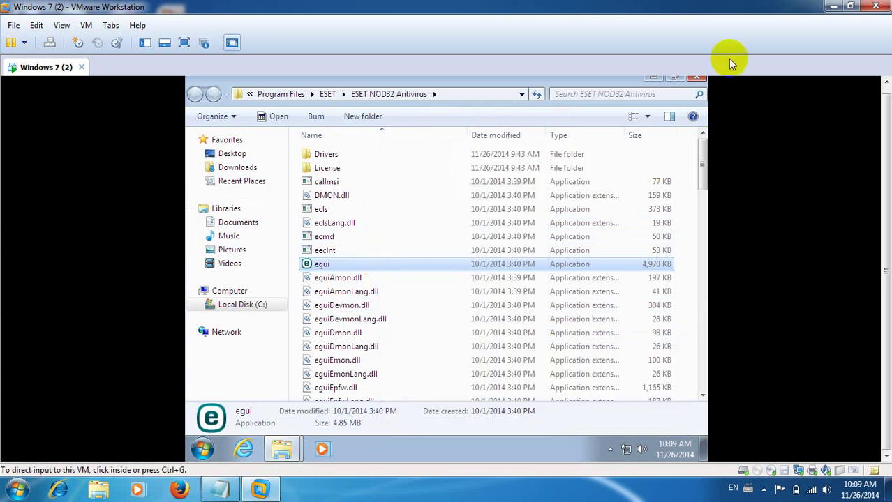
pyautogui.click(695, 80)
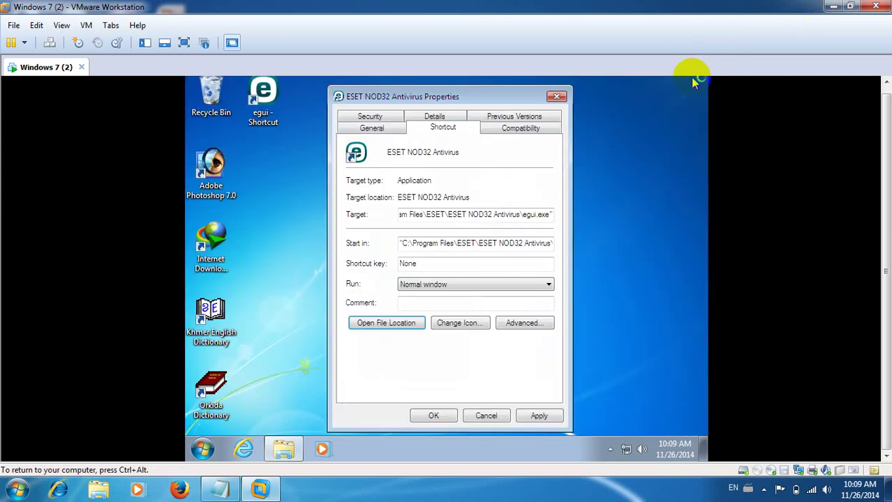
pyautogui.click(557, 97)
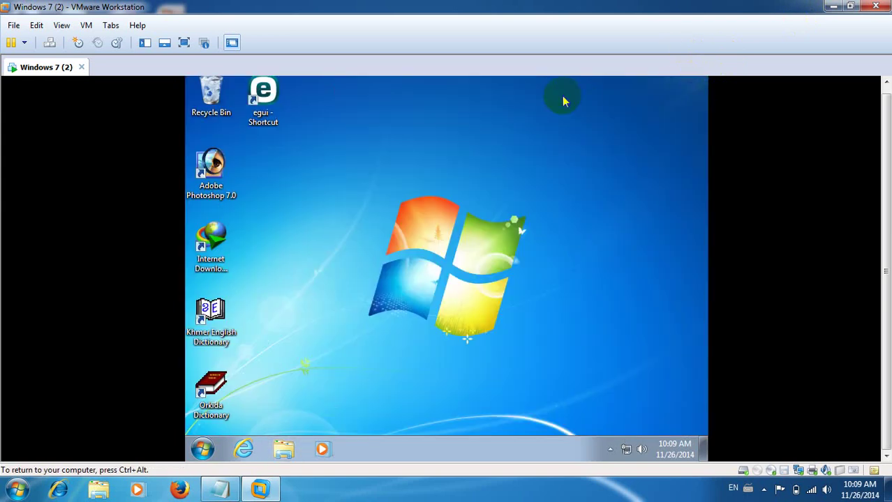
# Launch ESET NOD32 Antivirus from the new egui desktop shortcut and close its window
pyautogui.click(259, 117)
pyautogui.doubleClick(260, 117)
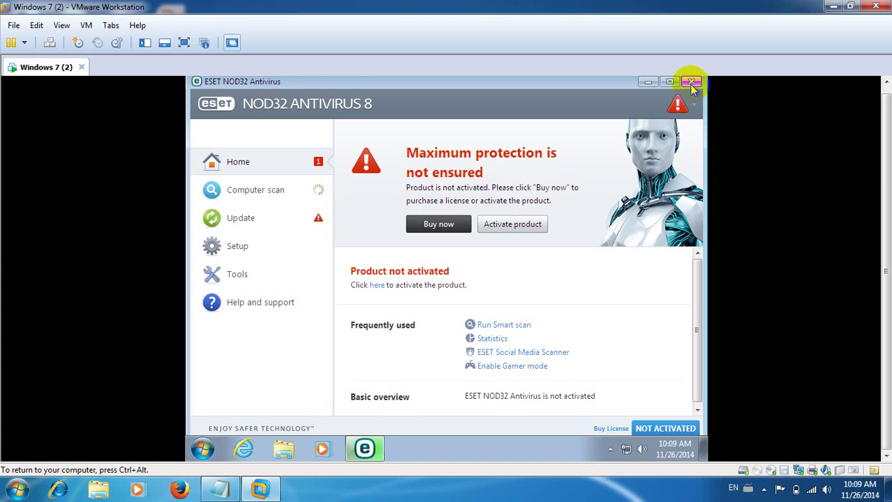
pyautogui.click(690, 82)
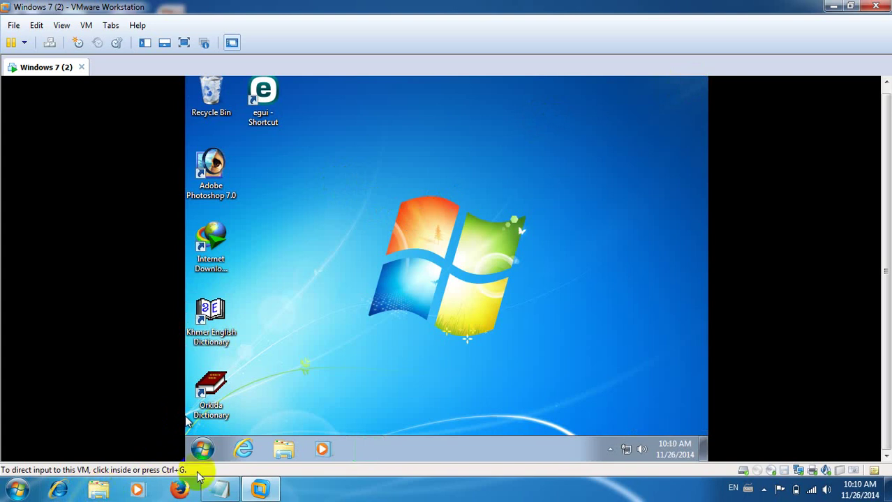
# Open Removable Disk (F:) in the virtual machine, dismissing the scan-and-fix prompt and the ESET new device notification
pyautogui.click(283, 452)
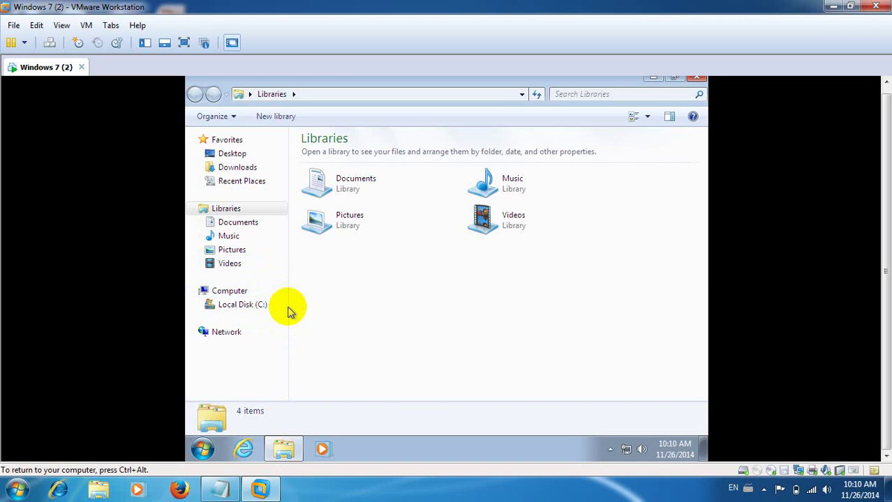
pyautogui.click(242, 294)
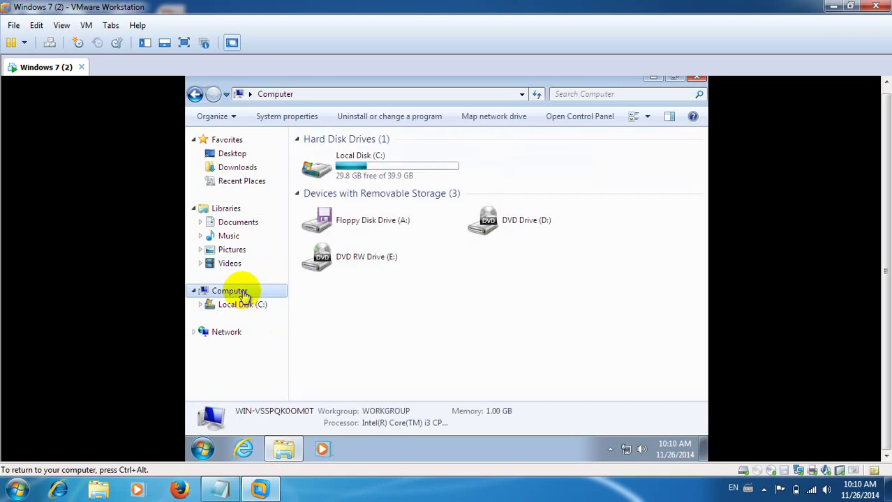
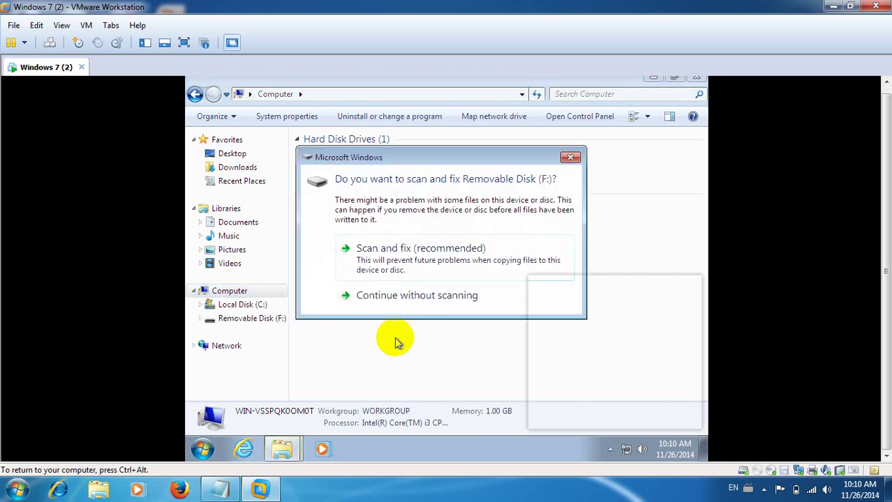
pyautogui.click(570, 159)
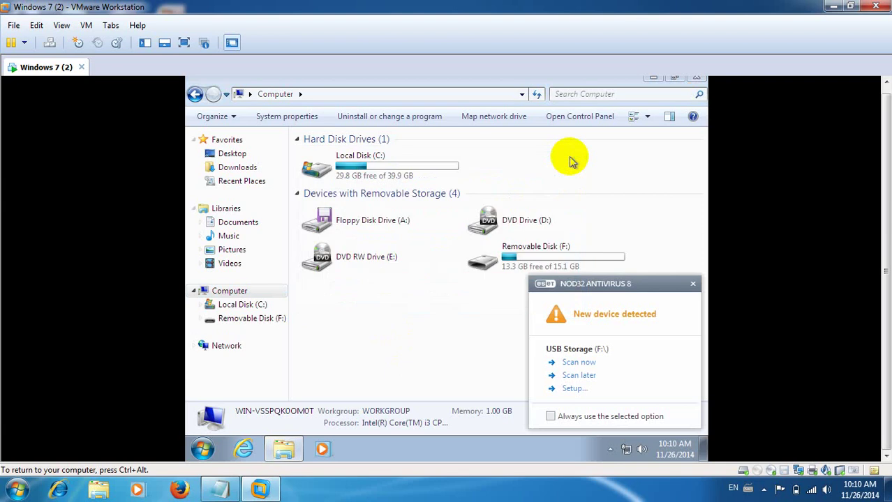
pyautogui.moveTo(571, 159); pyautogui.dragTo(667, 282)
pyautogui.click(695, 286)
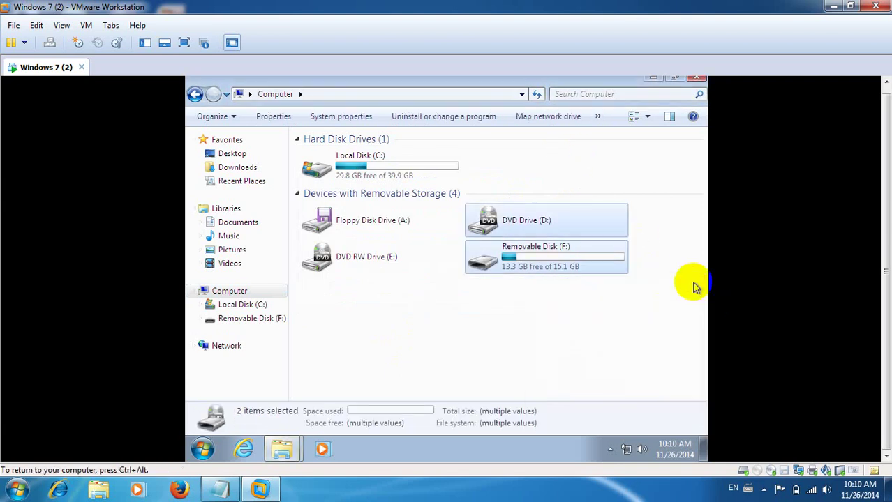
pyautogui.click(527, 258)
pyautogui.doubleClick(526, 259)
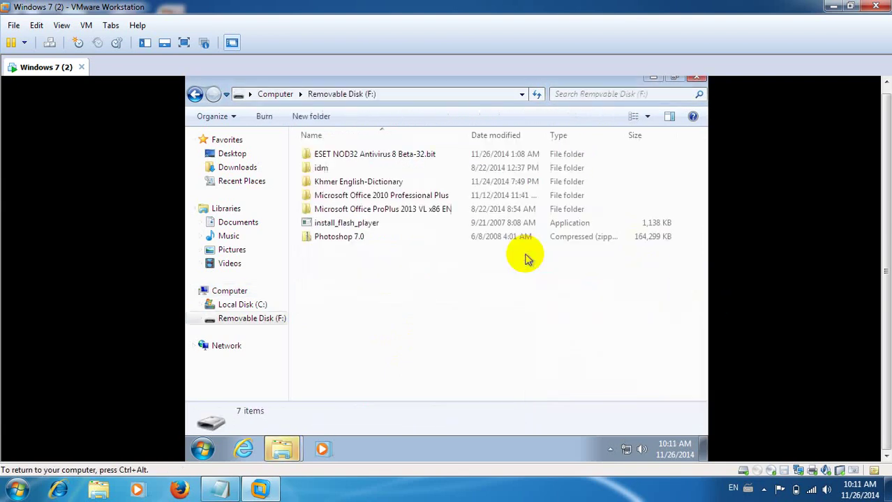
pyautogui.doubleClick(406, 208)
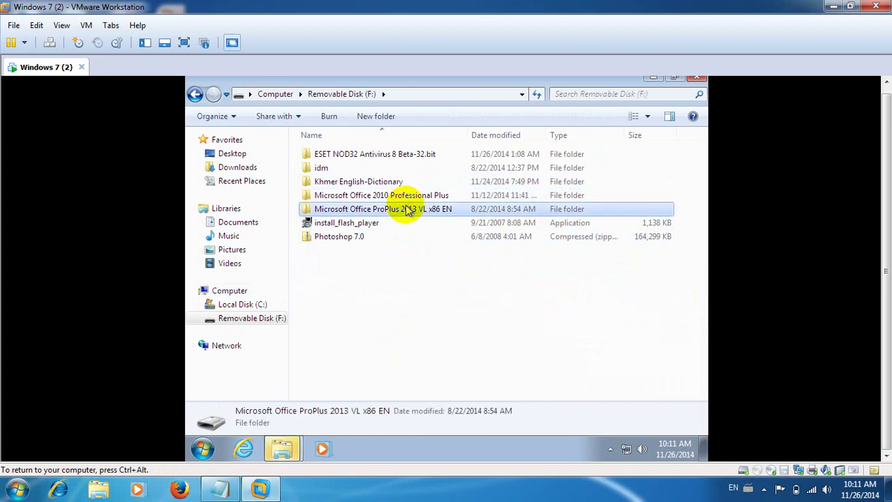
pyautogui.click(195, 93)
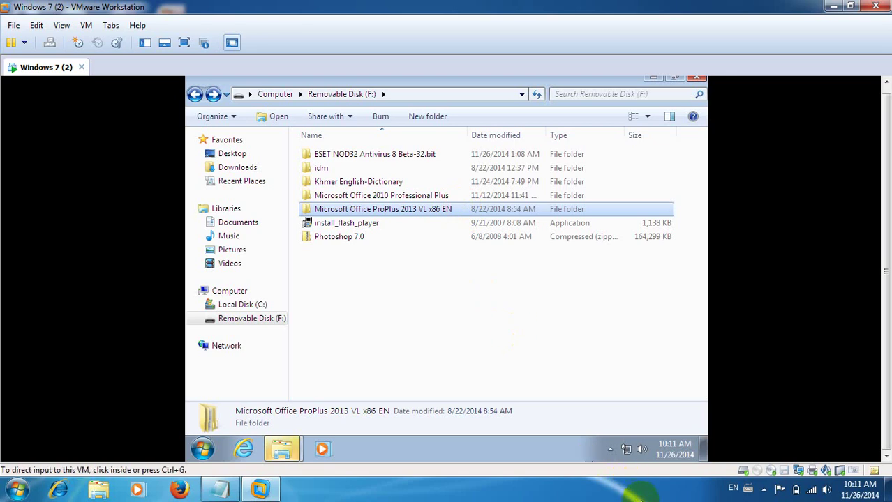
pyautogui.click(763, 490)
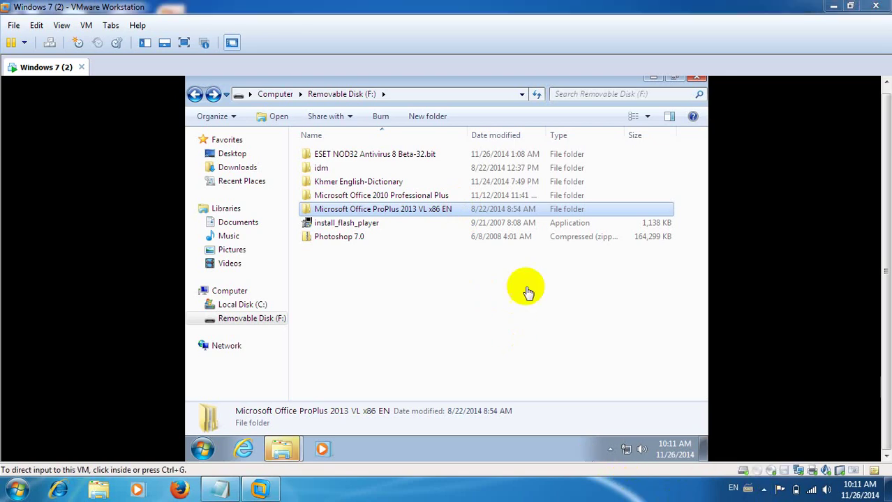
pyautogui.click(432, 218)
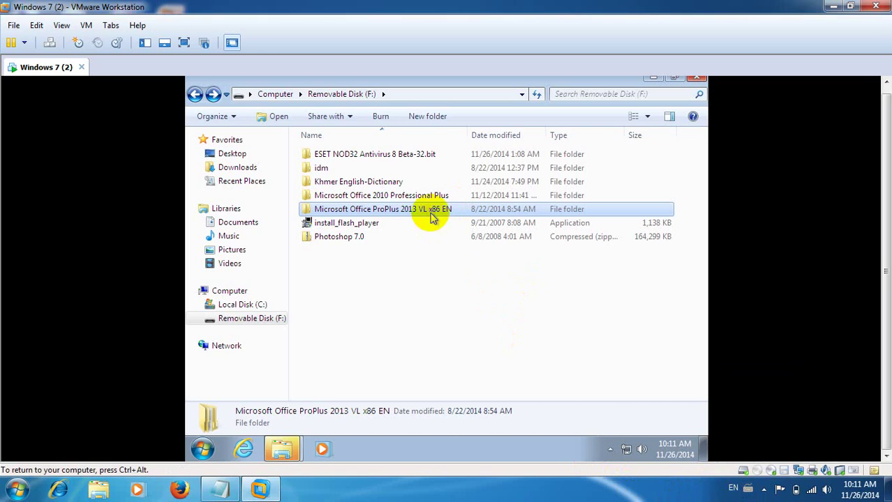
# Run setup from the SW_DVD5 Office Professional Plus 2013 folder inside Microsoft Office ProPlus 2013 VL x86 EN and allow it to make changes
pyautogui.doubleClick(424, 210)
pyautogui.doubleClick(483, 211)
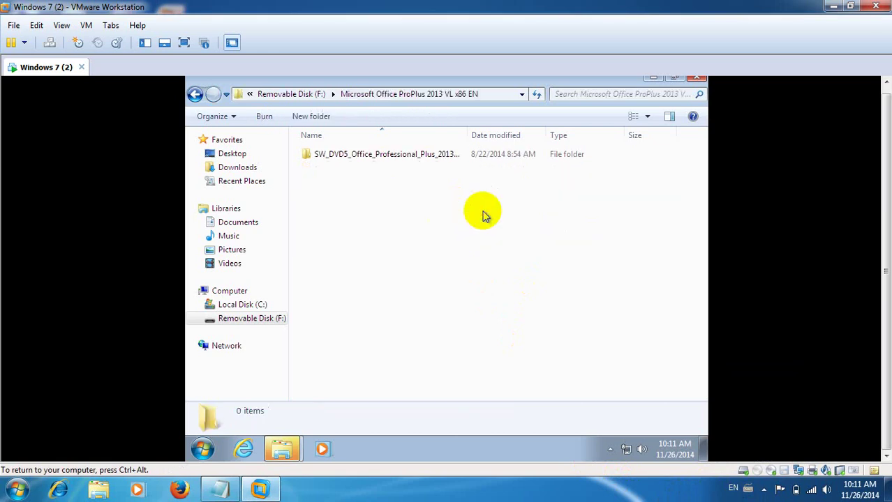
pyautogui.doubleClick(373, 152)
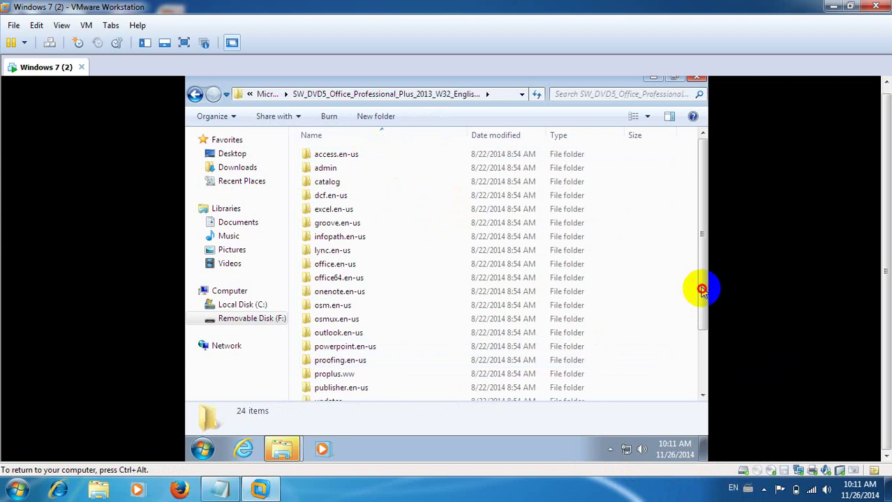
pyautogui.click(700, 360)
pyautogui.click(701, 377)
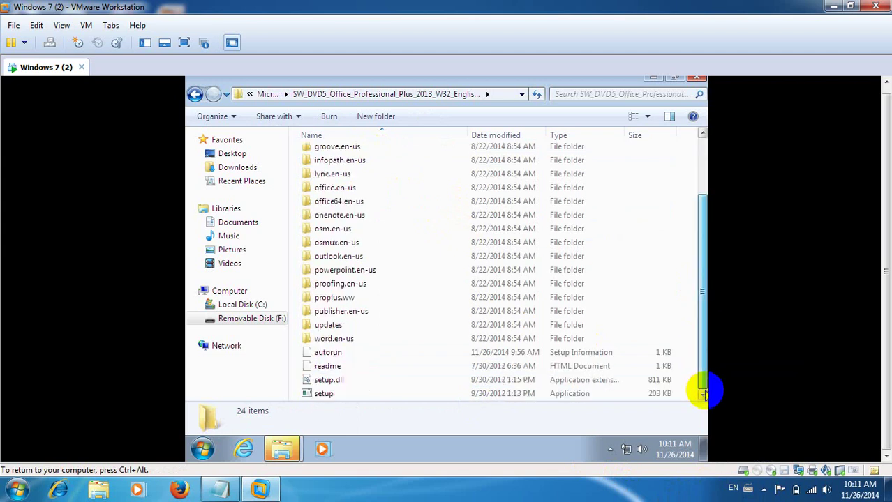
pyautogui.click(341, 394)
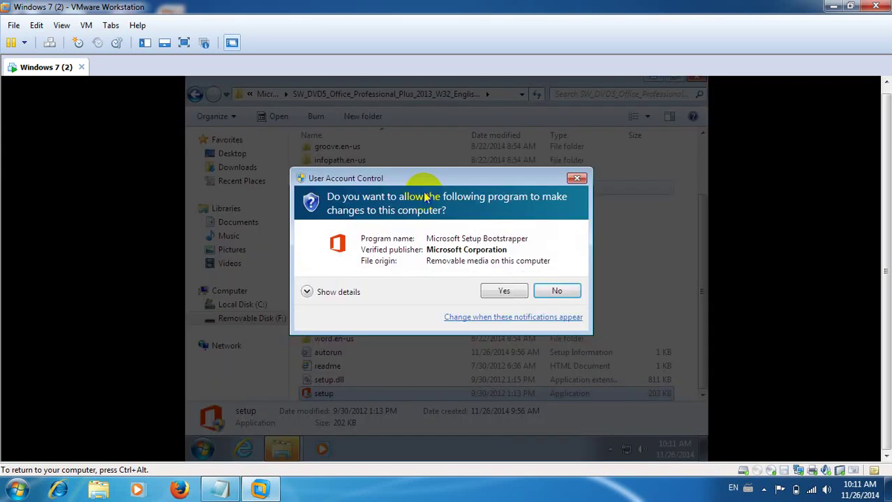
pyautogui.click(503, 293)
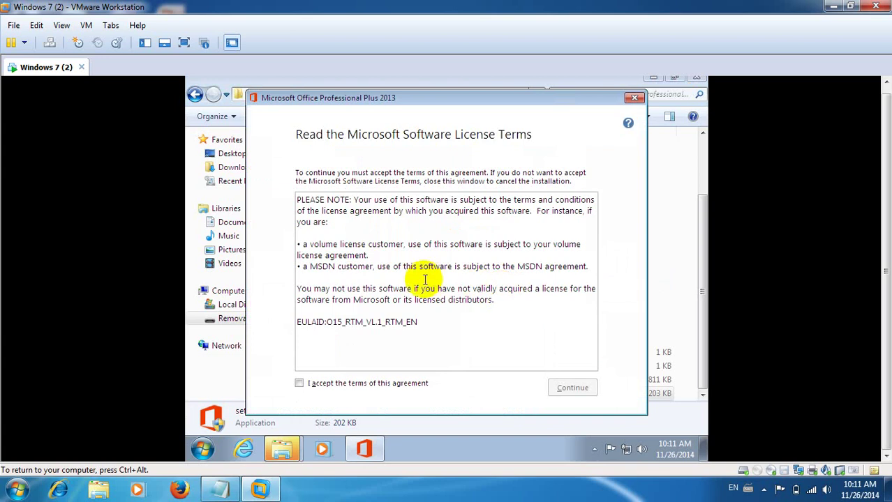
# Accept the Microsoft Office Professional Plus 2013 license terms and install it with the default Install Now option
pyautogui.click(315, 386)
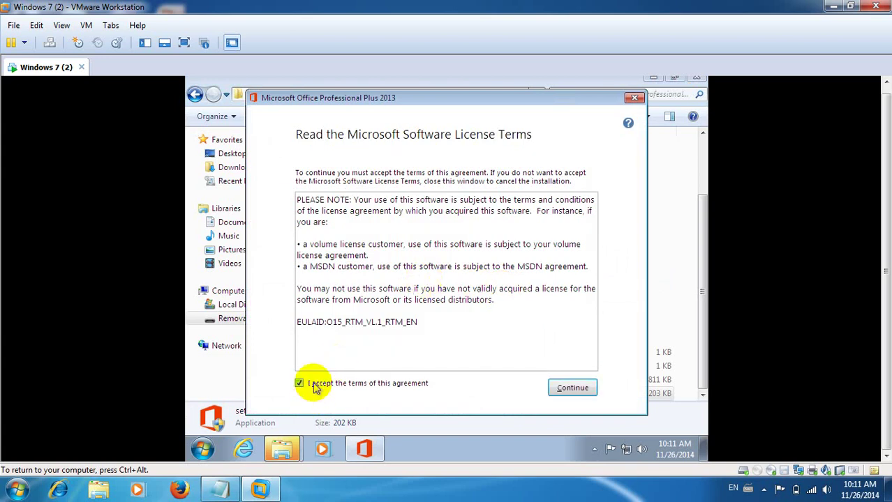
pyautogui.click(549, 390)
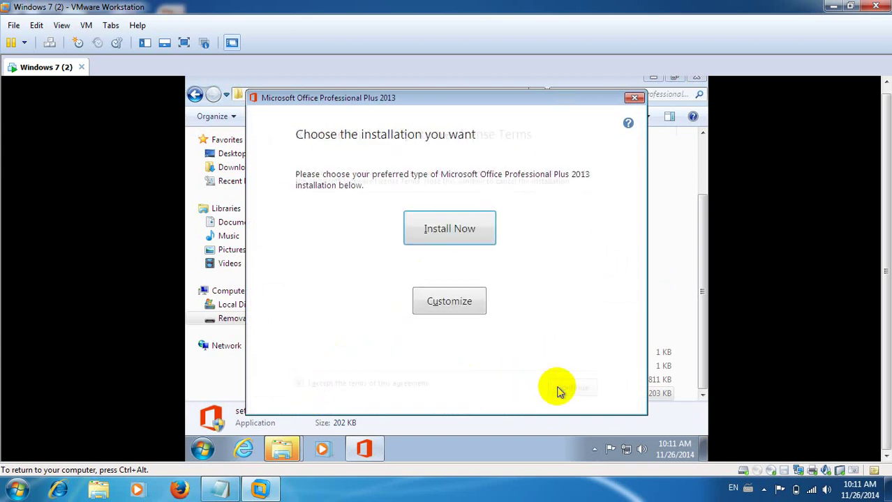
pyautogui.click(450, 235)
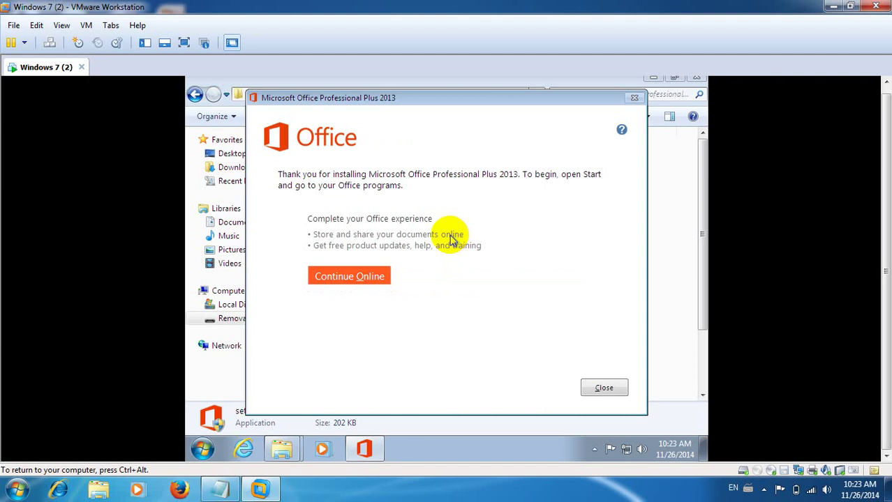
# Close the finished Office installer, the setup files folder and the AutoPlay dialog for Removable Disk (F:)
pyautogui.click(601, 389)
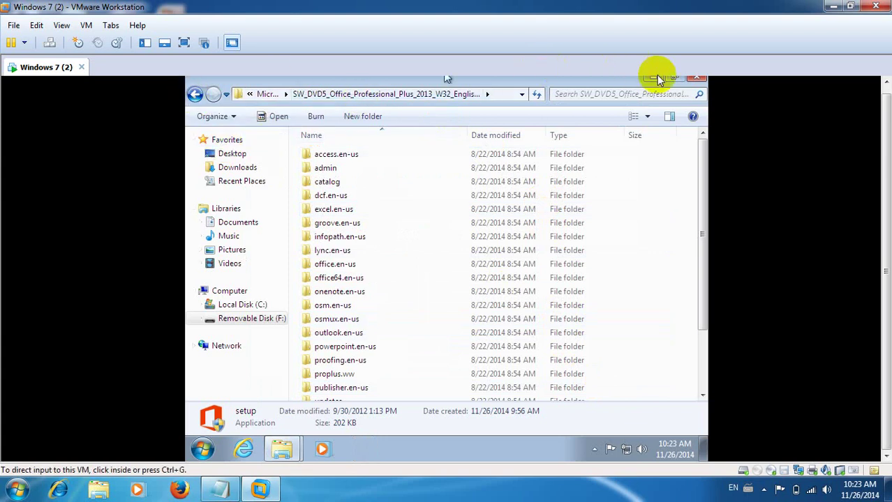
pyautogui.click(700, 79)
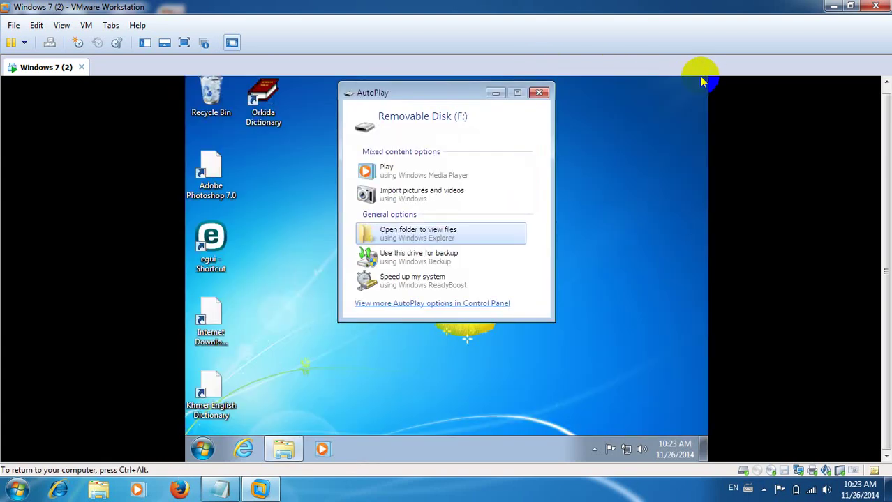
pyautogui.click(538, 92)
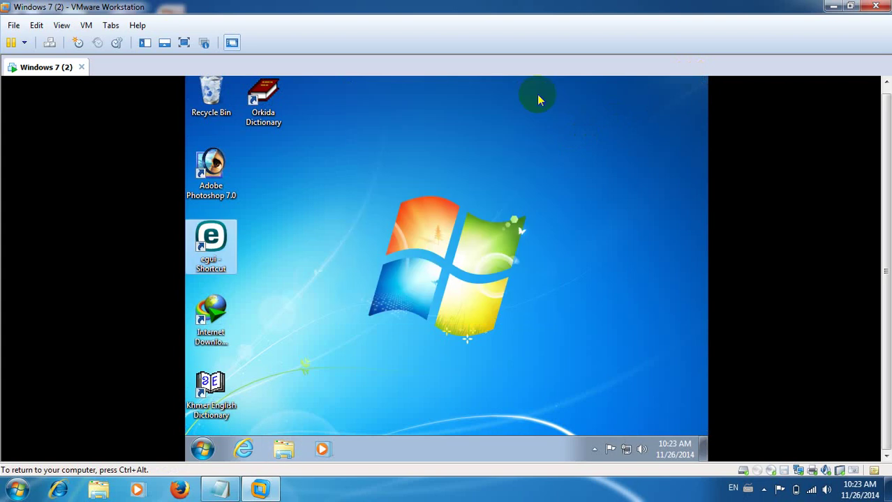
# Search the virtual machine's programs and files for "microso" and clear the search text
pyautogui.click(204, 450)
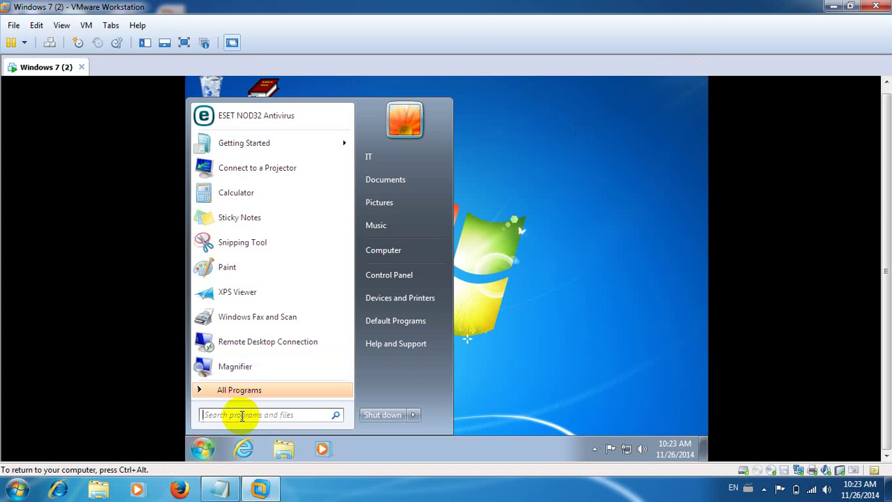
pyautogui.write('mi')
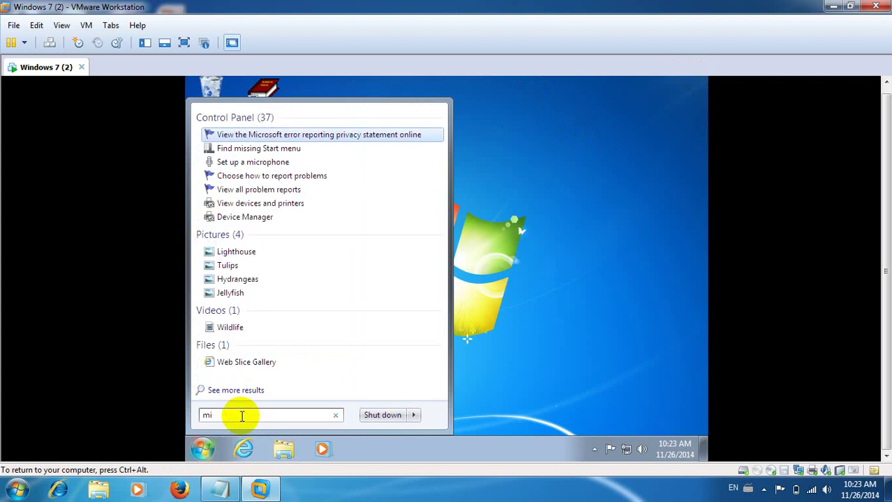
pyautogui.write('cro')
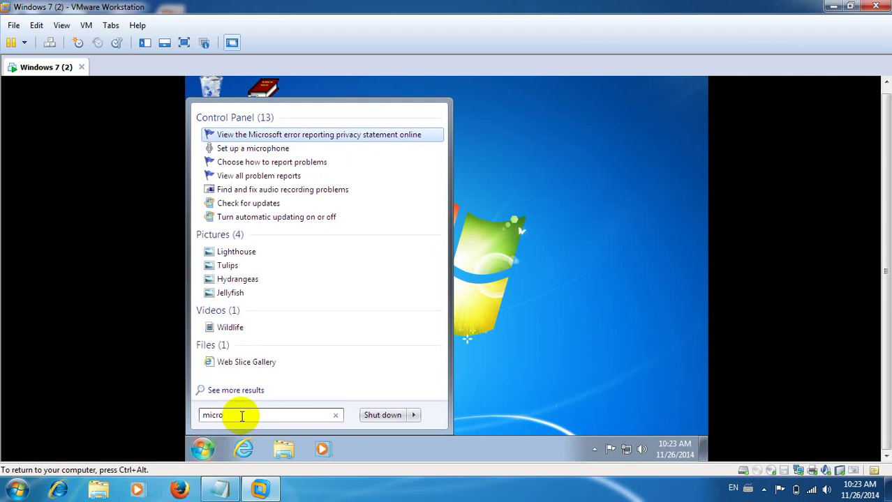
pyautogui.write('so')
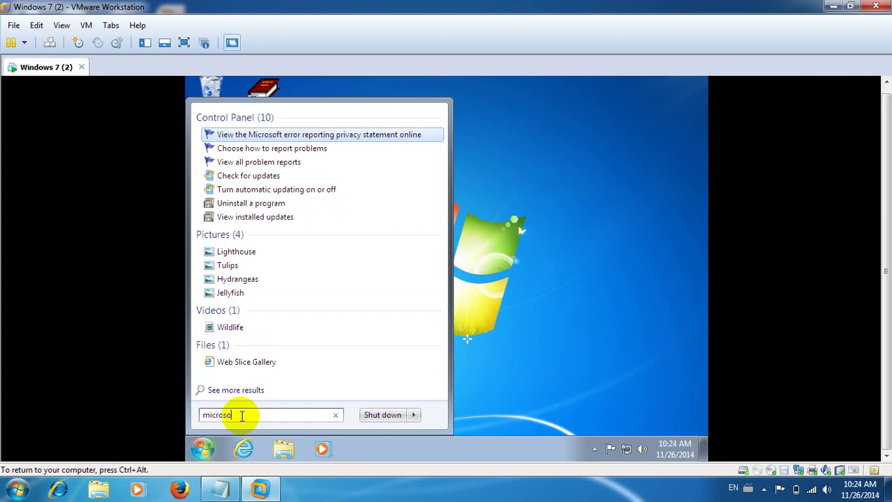
pyautogui.press('BackSpace')
pyautogui.press('BackSpace')
pyautogui.press('BackSpace')
pyautogui.press('BackSpace')
pyautogui.press('BackSpace')
pyautogui.press('BackSpace')
pyautogui.press('BackSpace')
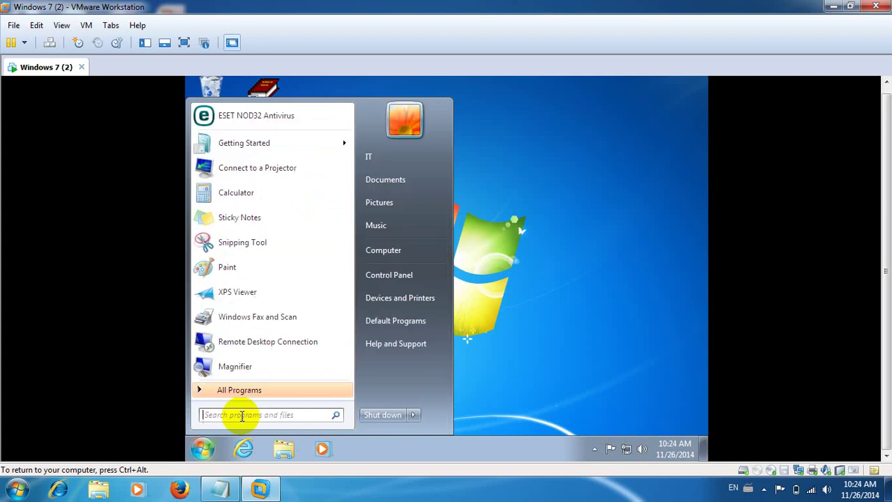
pyautogui.write('q/')
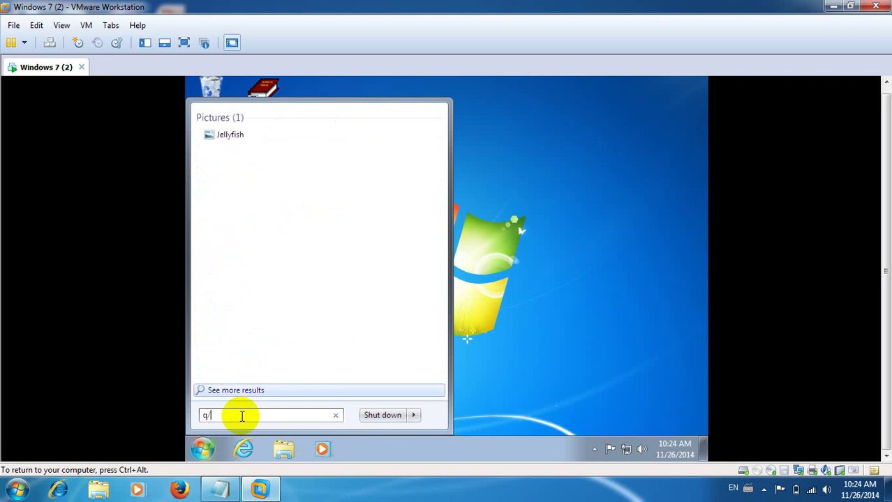
pyautogui.press('BackSpace')
pyautogui.press('BackSpace')
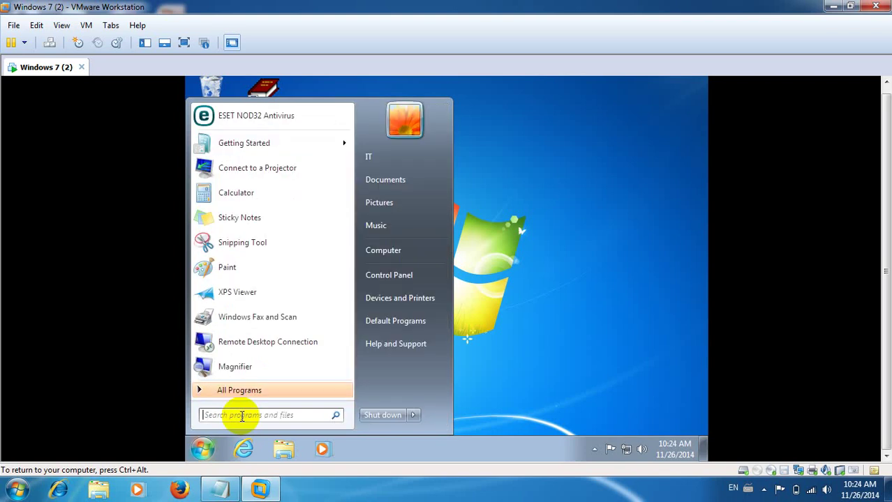
# Find Word 2013 by searching programs for "wor" and open the shortcut's file location
pyautogui.write('w')
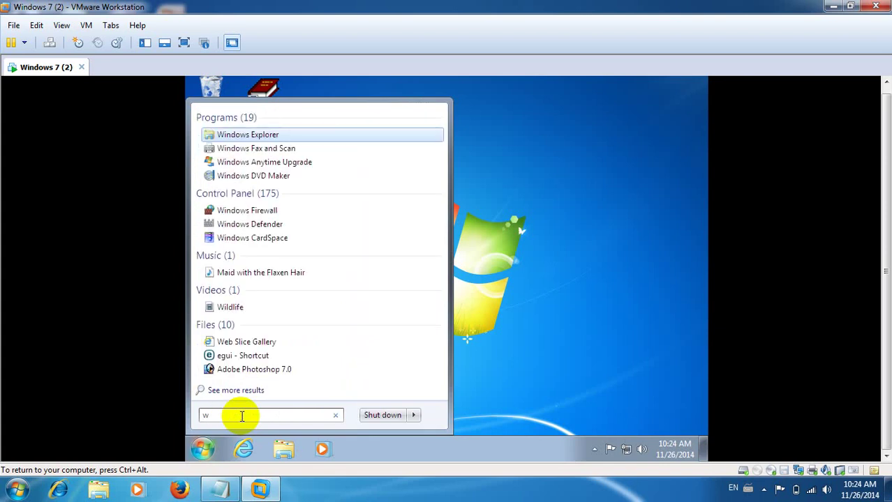
pyautogui.write('or')
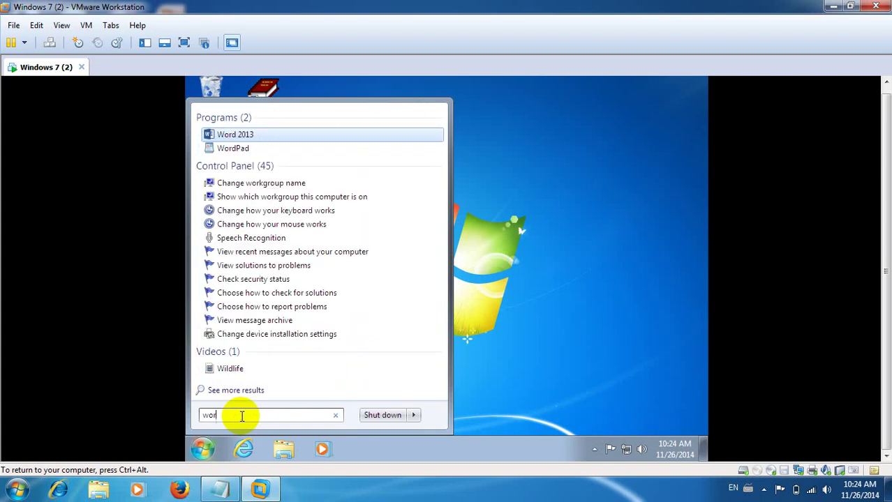
pyautogui.rightClick(259, 139)
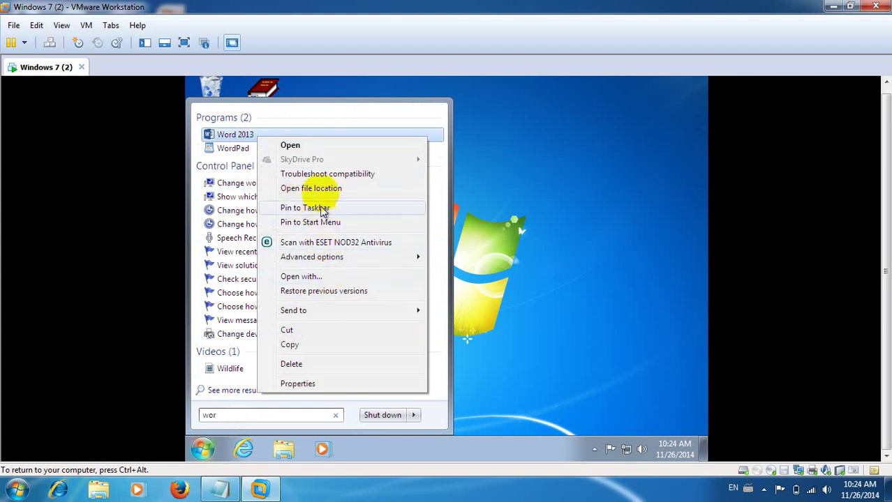
pyautogui.click(323, 188)
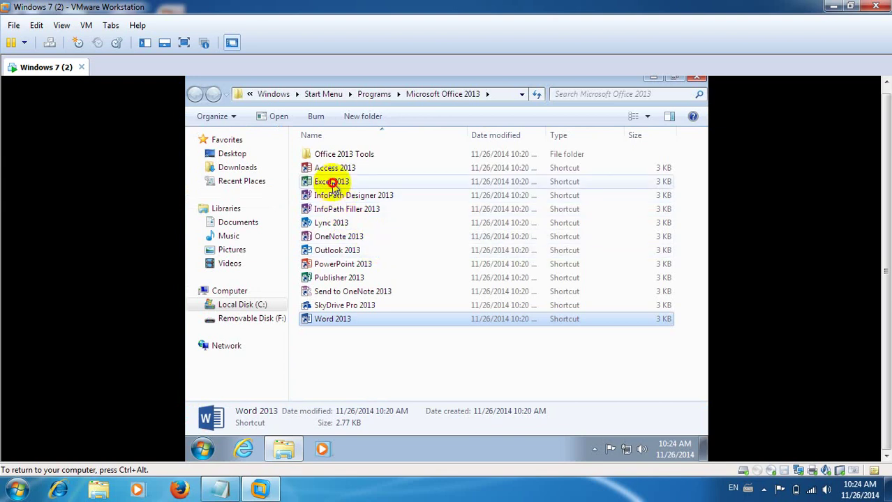
# Create desktop shortcuts for Access 2013, Excel 2013 and Word 2013 from the Microsoft Office 2013 folder
pyautogui.click(333, 182)
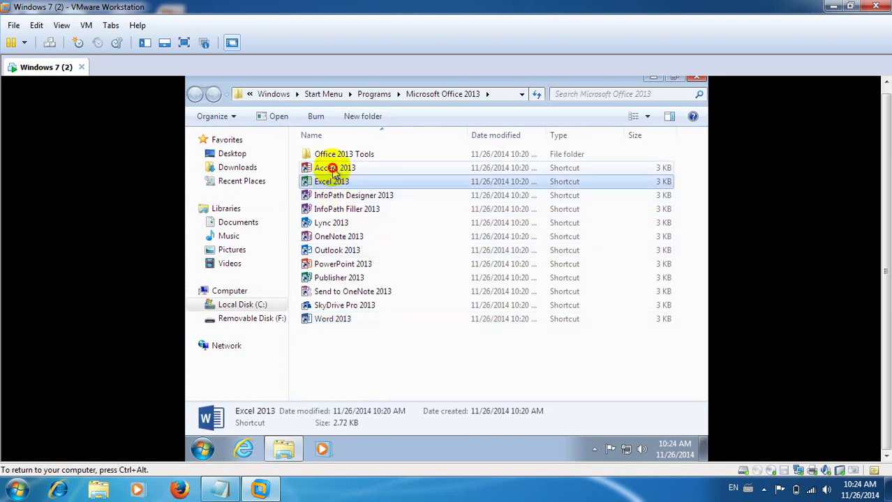
pyautogui.click(333, 170)
pyautogui.keyDown('ctrl'); pyautogui.click(331, 183); pyautogui.keyUp('ctrl')
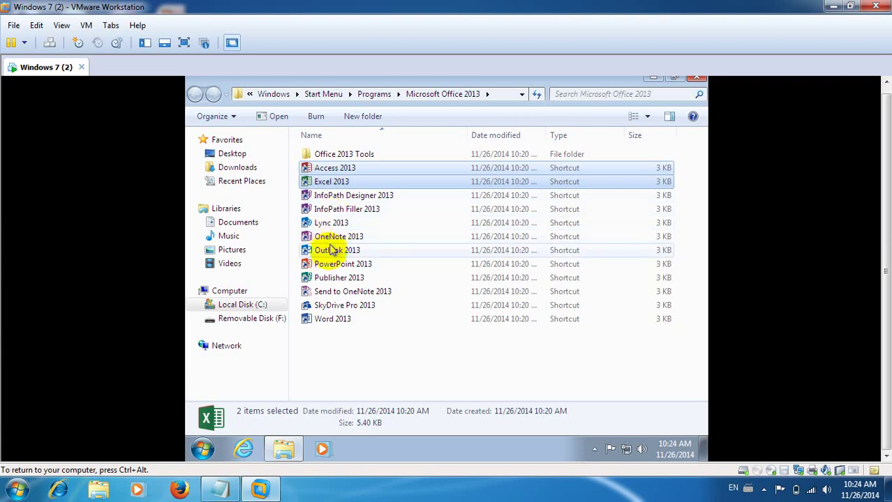
pyautogui.keyDown('ctrl'); pyautogui.click(325, 321); pyautogui.keyUp('ctrl')
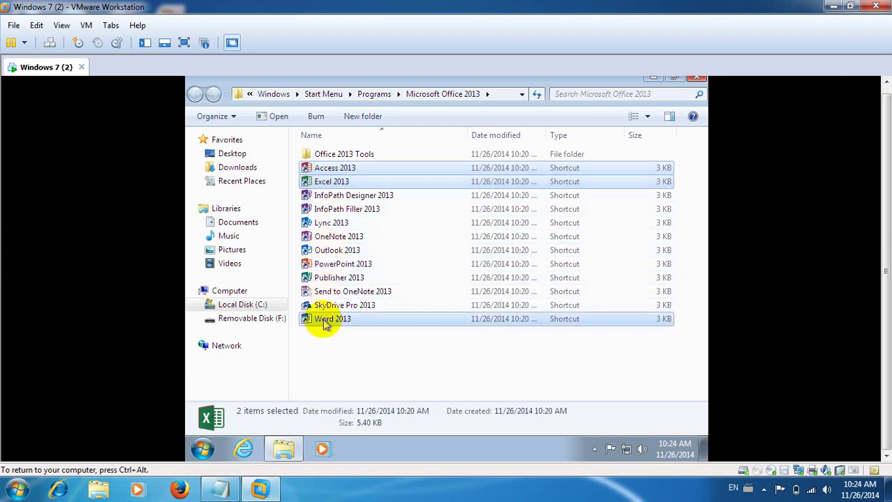
pyautogui.rightClick(325, 323)
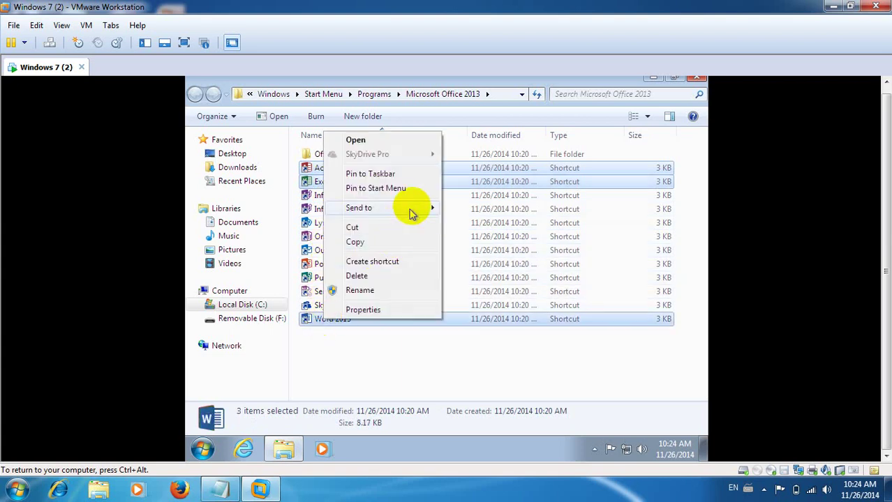
pyautogui.moveTo(414, 209)
pyautogui.click(447, 223)
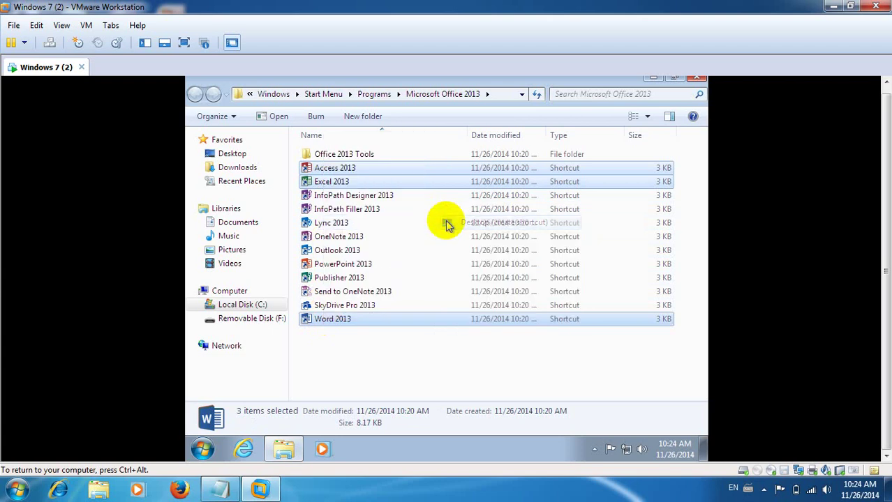
# Create a desktop shortcut for PowerPoint 2013 and close the Microsoft Office 2013 folder
pyautogui.click(351, 266)
pyautogui.rightClick(351, 266)
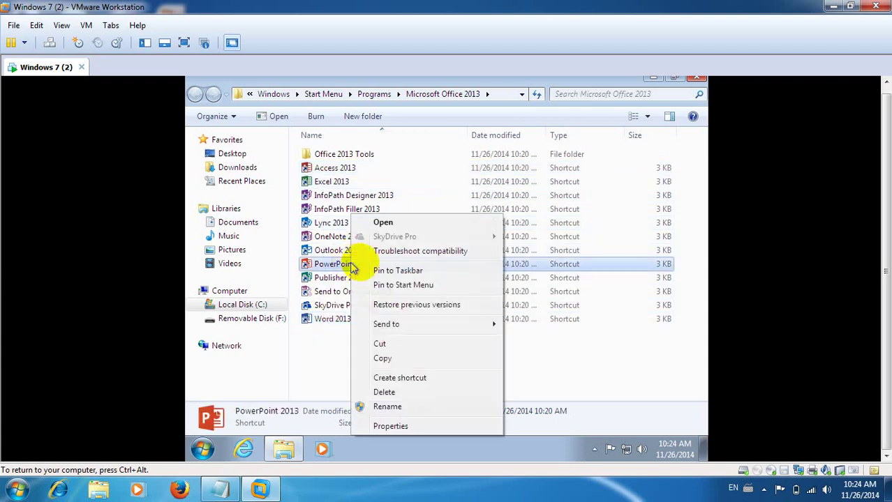
pyautogui.moveTo(459, 328)
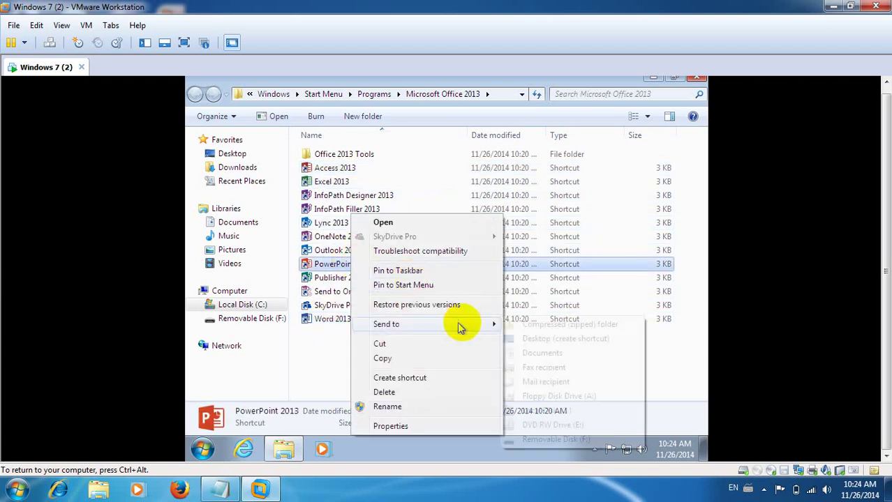
pyautogui.click(523, 340)
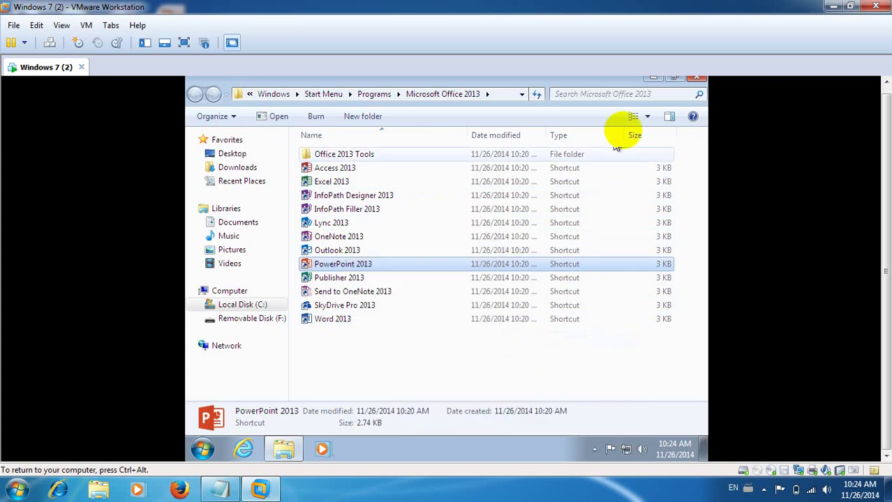
pyautogui.click(698, 77)
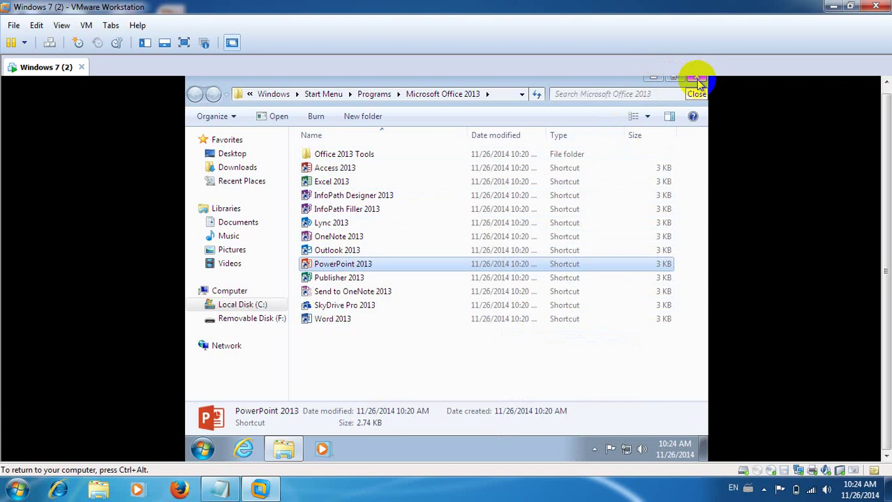
pyautogui.click(697, 77)
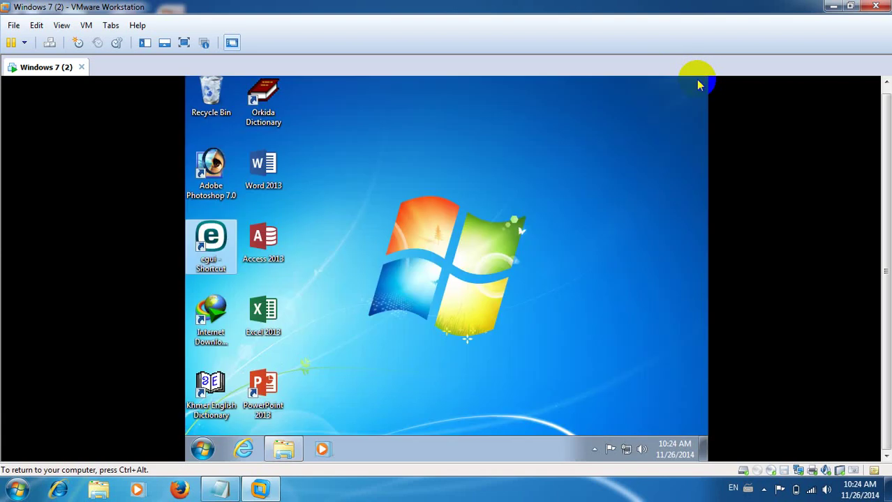
# View the virtual machine's desktop in full screen and return to the windowed view
pyautogui.click(185, 43)
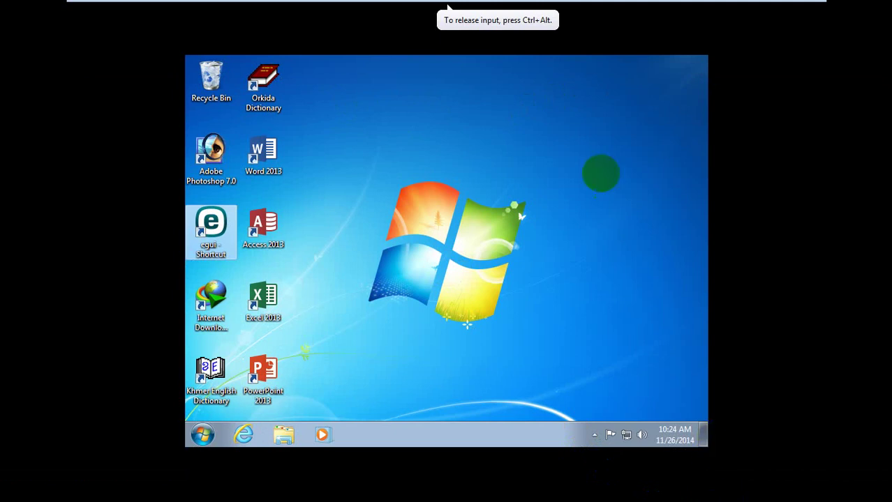
pyautogui.moveTo(537, 6)
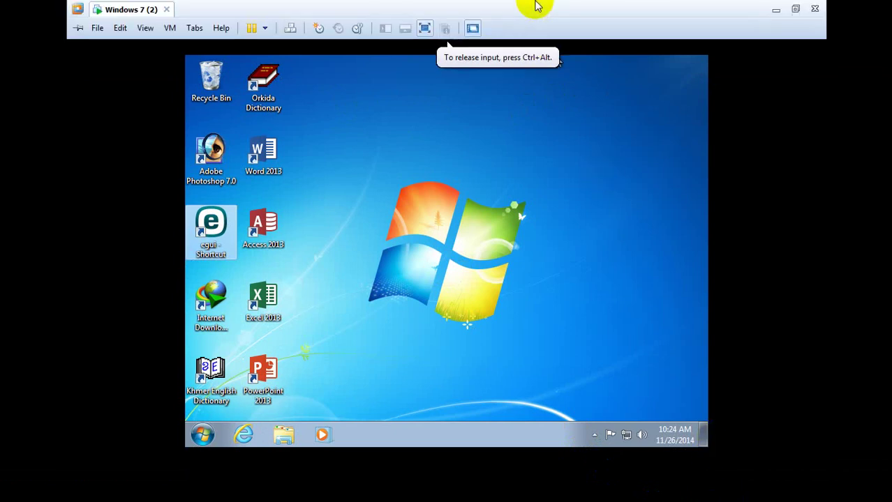
pyautogui.click(424, 28)
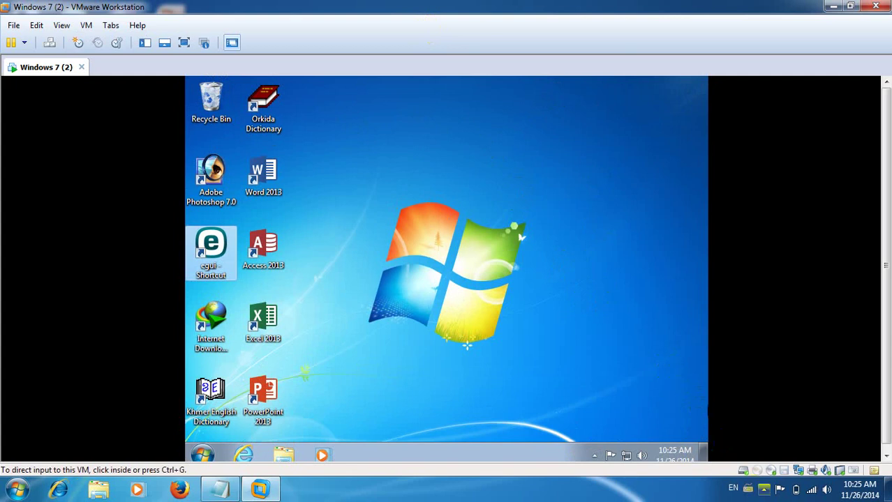
# Show the hidden notification icons of the host computer
pyautogui.click(765, 490)
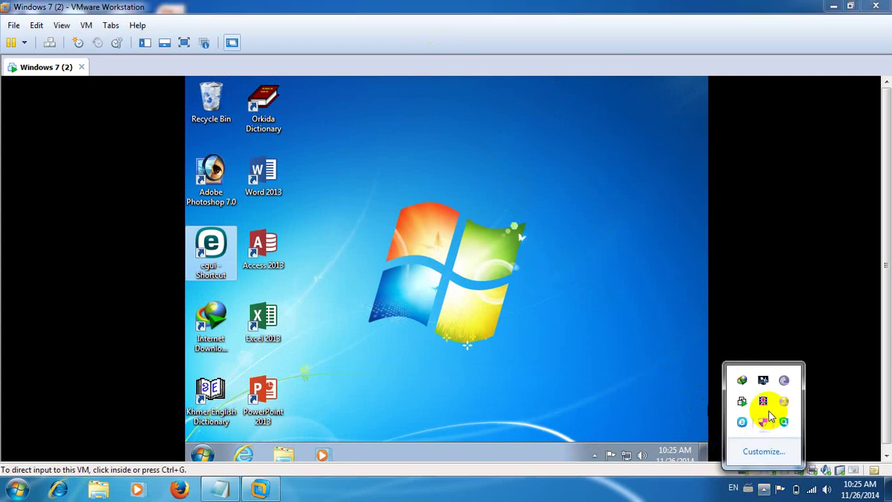